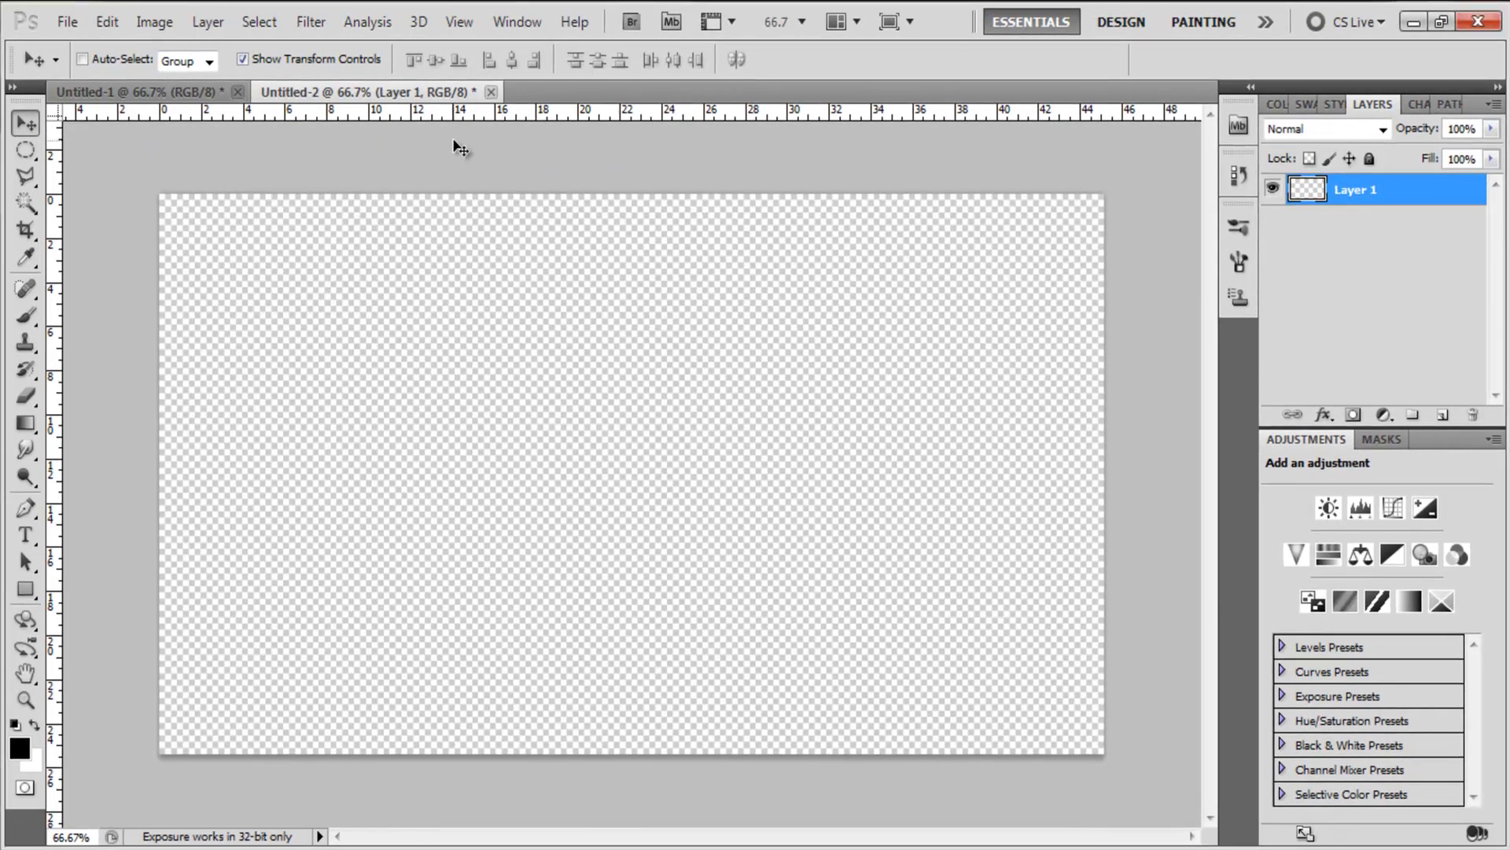
# Step: On Untitled-1, select the bottom-right star's layer and nudge that star slightly up and left
pyautogui.click(210, 92)
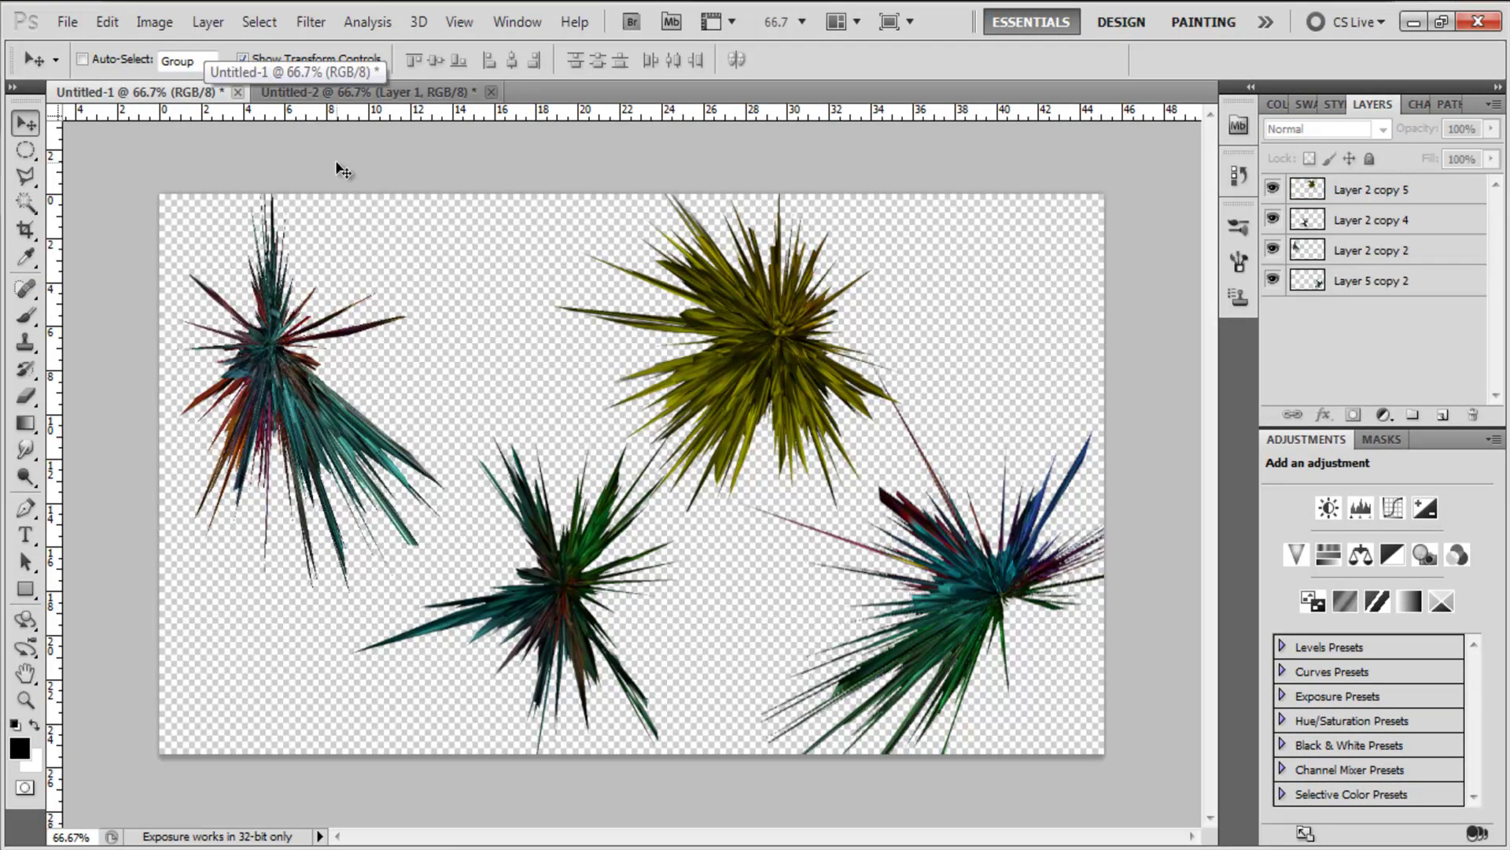
pyautogui.click(1382, 221)
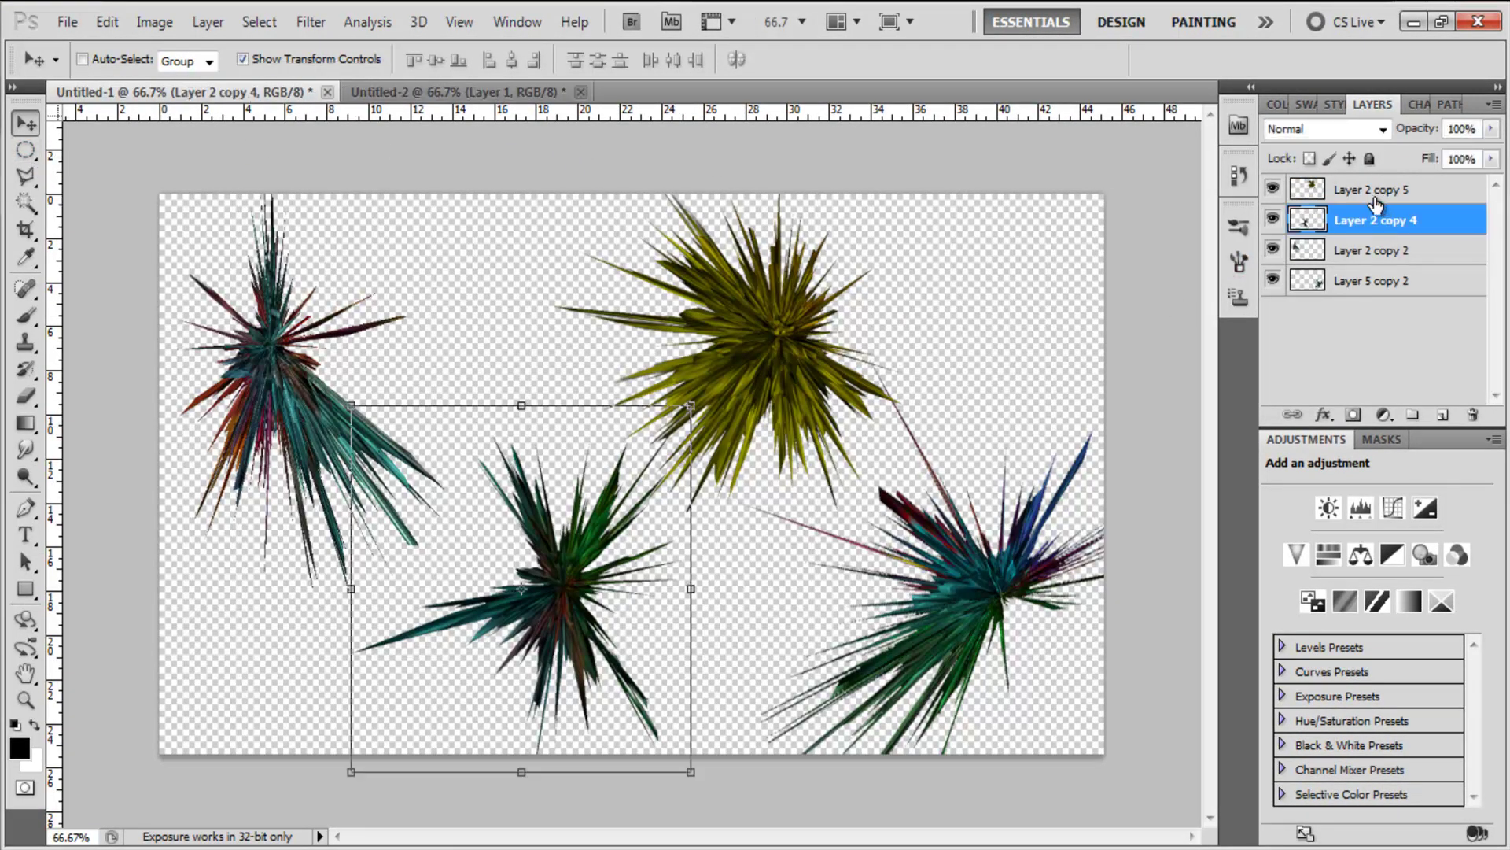
pyautogui.click(1373, 190)
pyautogui.click(1357, 346)
pyautogui.click(1373, 281)
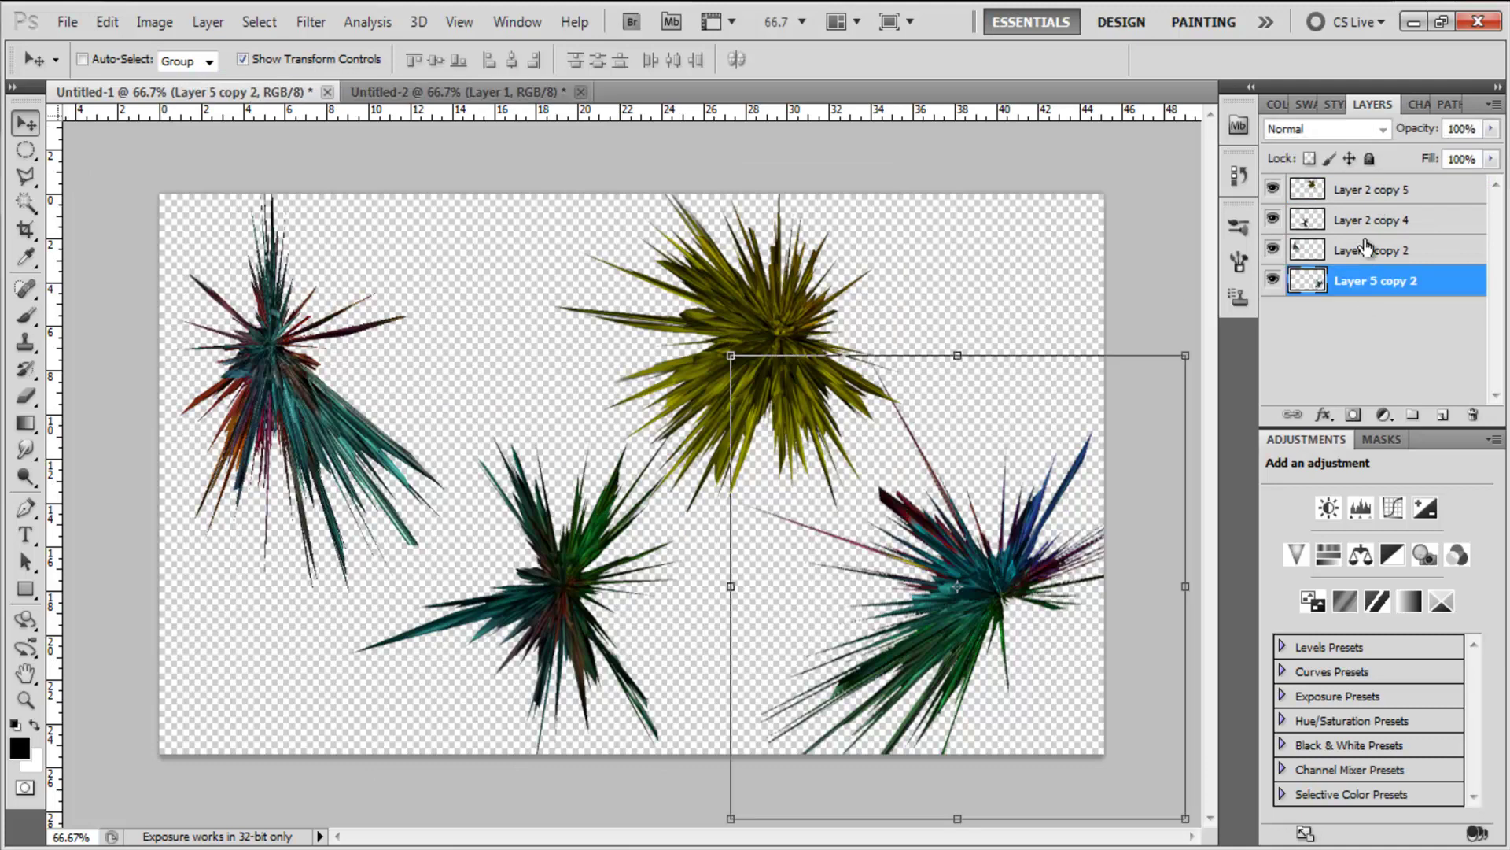
pyautogui.click(1359, 196)
pyautogui.click(1367, 362)
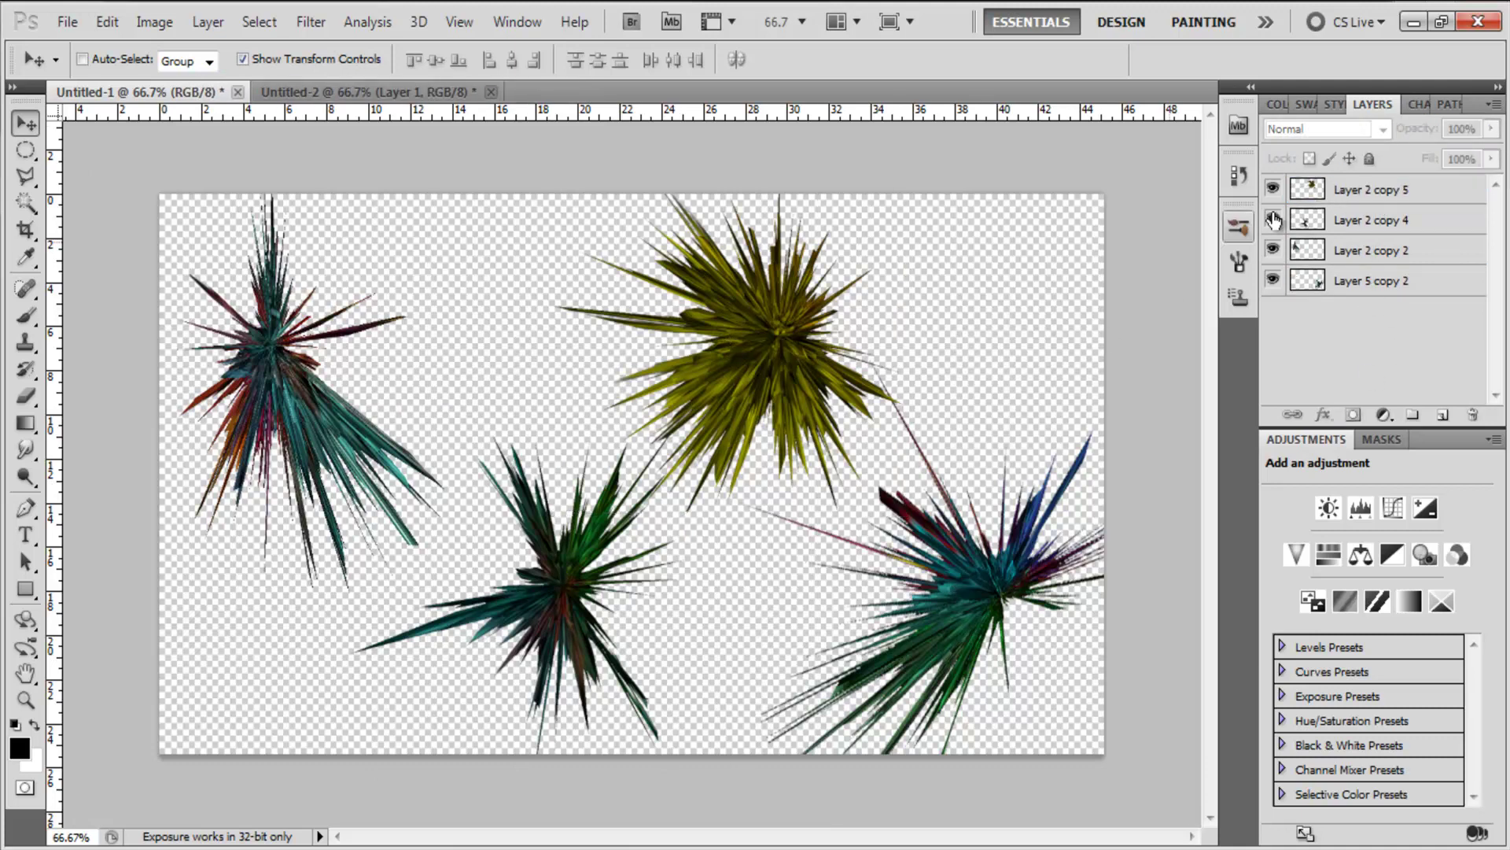
pyautogui.click(1389, 279)
pyautogui.moveTo(960, 450); pyautogui.dragTo(964, 488)
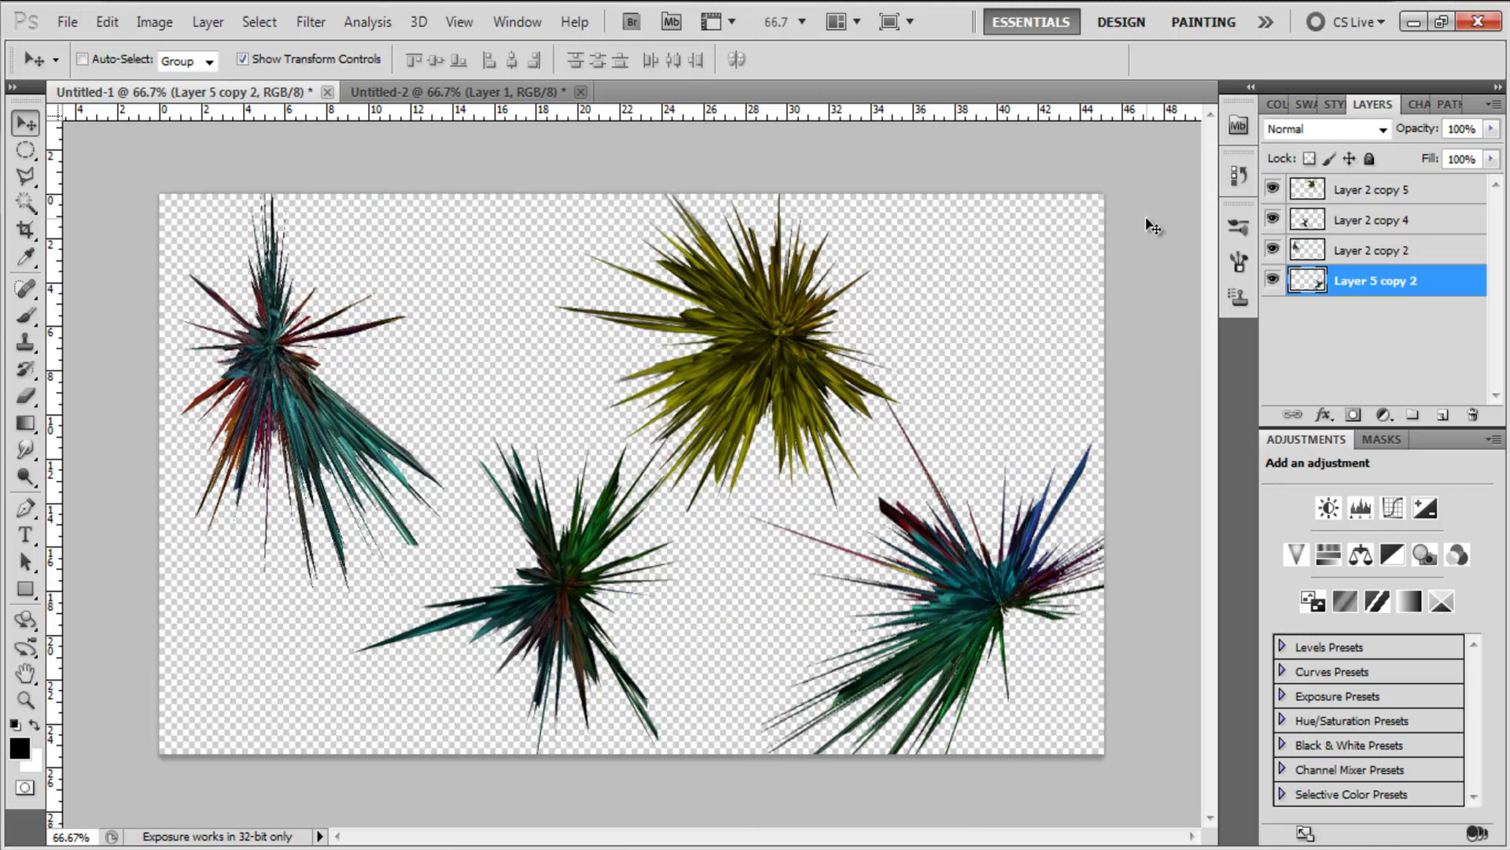
# Step: Click through the left, yellow and bottom-right star layers, then clear the layer selection
pyautogui.click(1328, 244)
pyautogui.click(1358, 197)
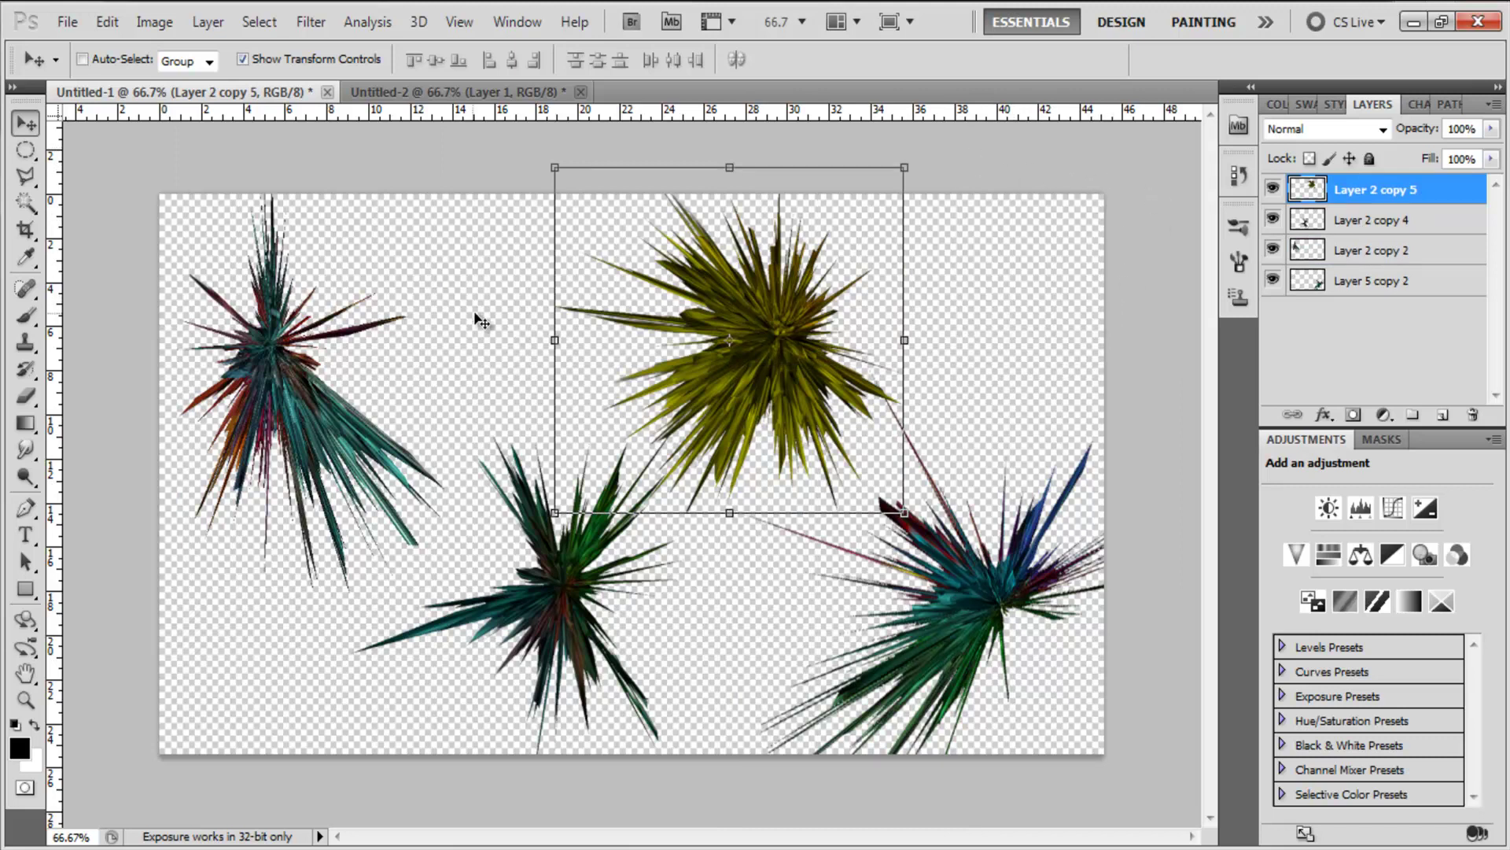
pyautogui.click(1381, 281)
pyautogui.click(1385, 193)
pyautogui.click(1380, 305)
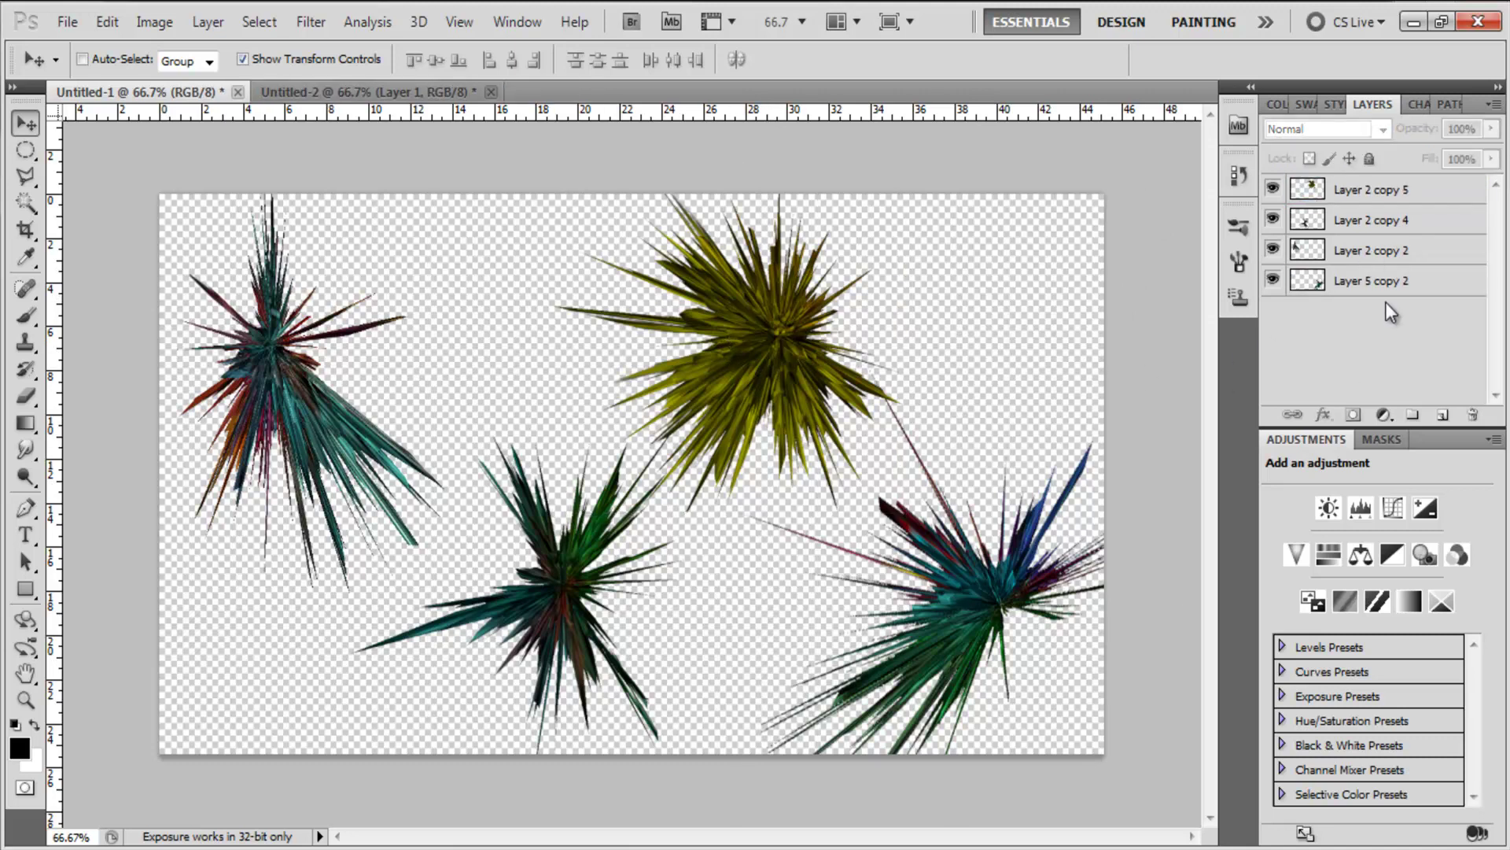
# Step: Close Untitled-2 without saving and create a new 1280×720 document with a Transparent background
pyautogui.click(490, 93)
pyautogui.click(758, 346)
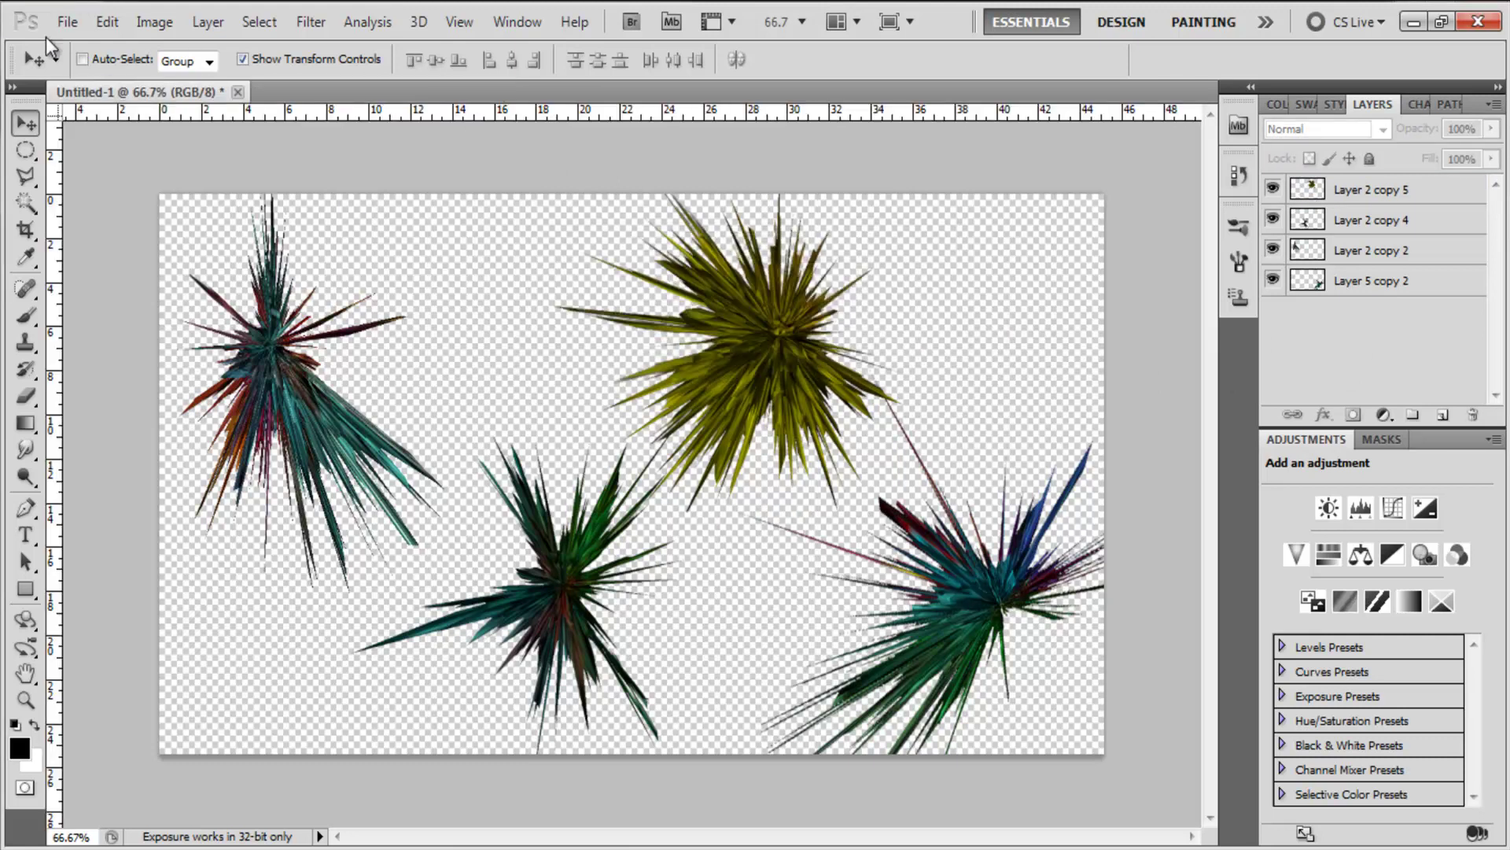
pyautogui.click(68, 30)
pyautogui.click(100, 41)
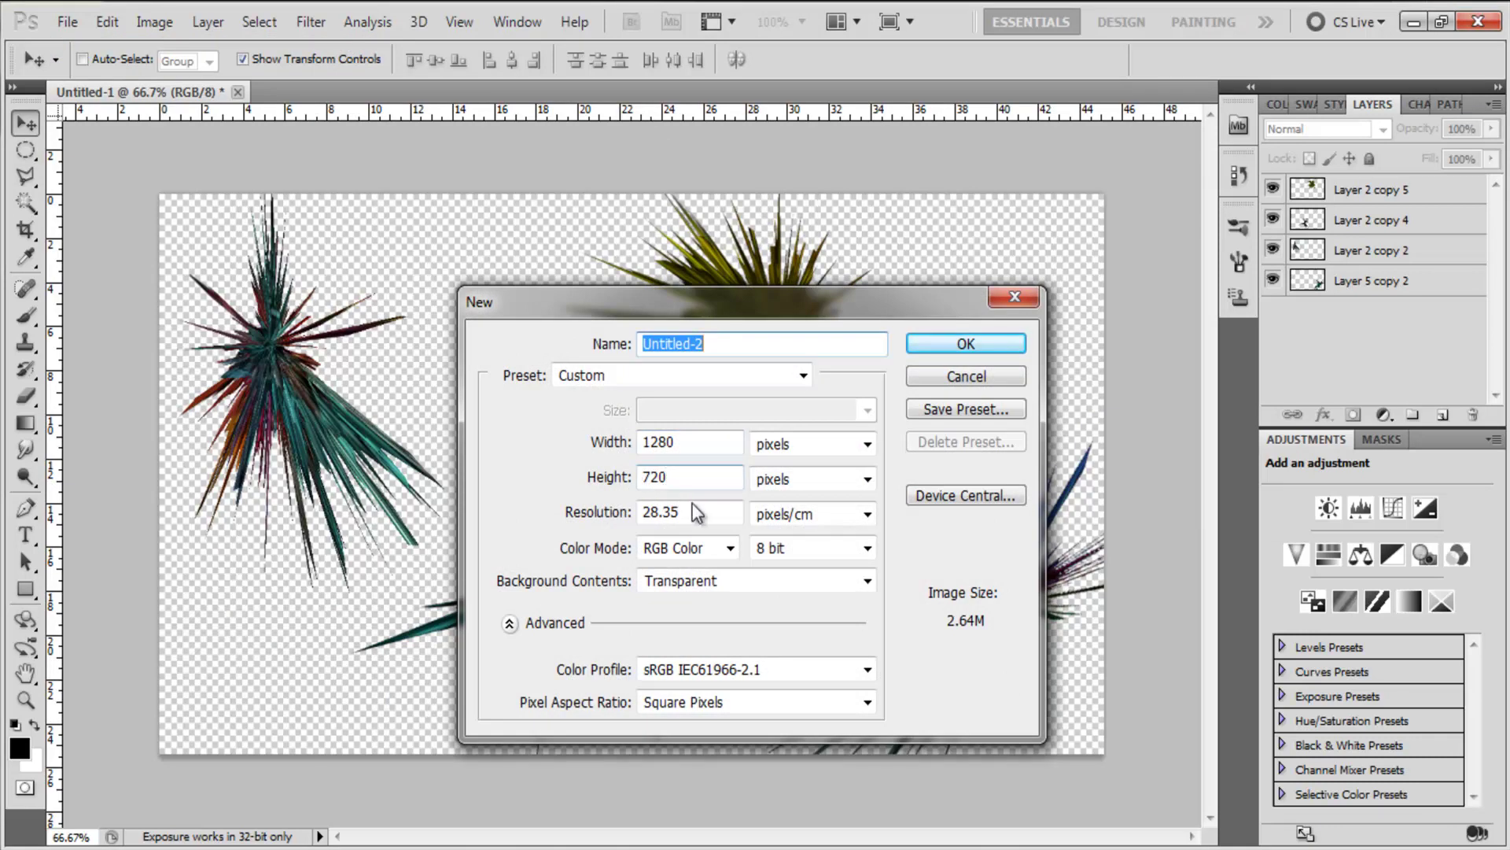
pyautogui.click(654, 590)
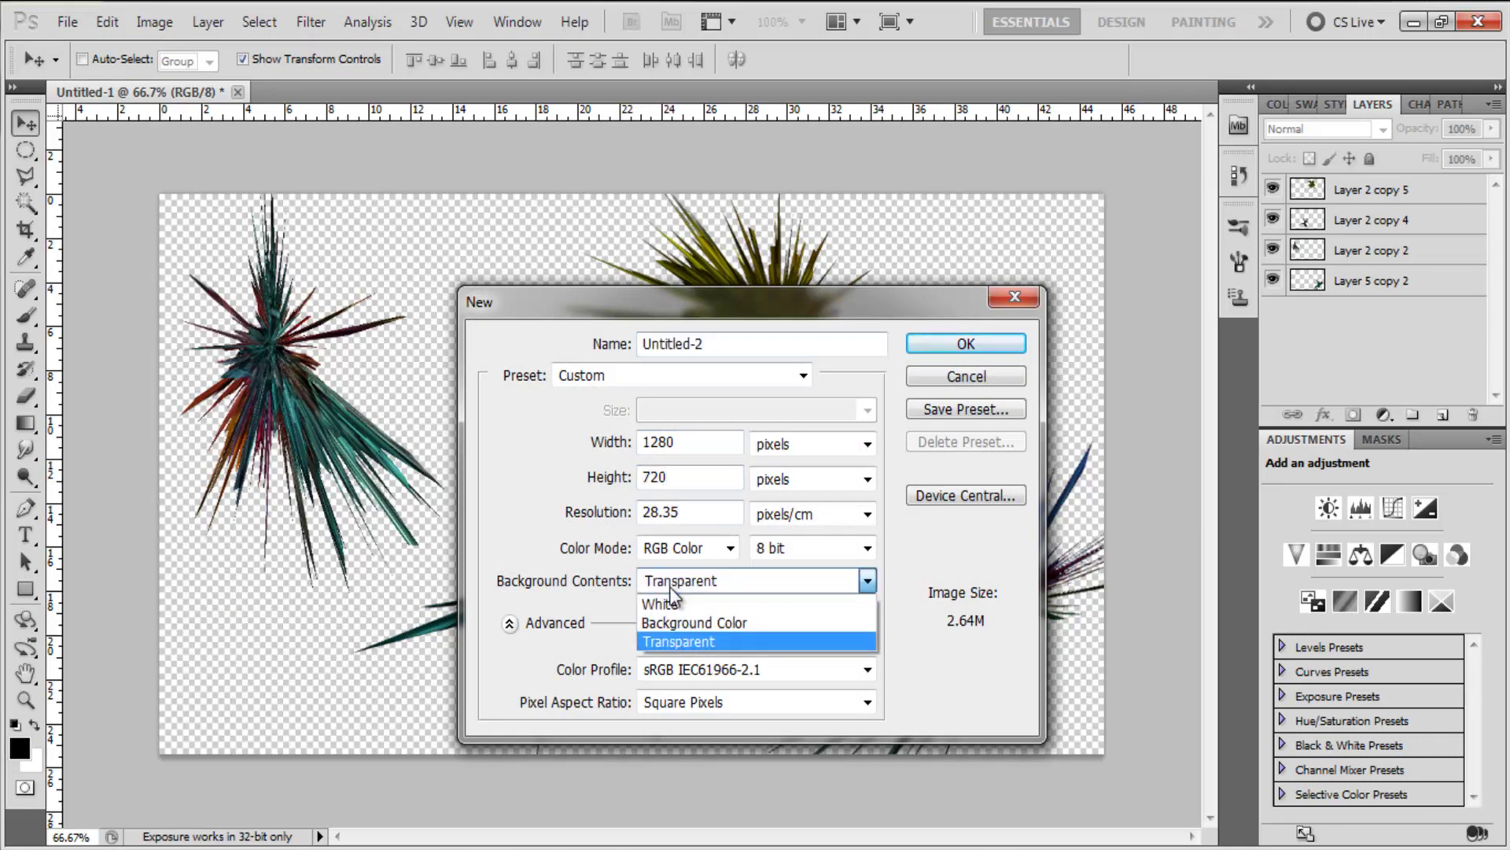
pyautogui.click(669, 634)
pyautogui.click(936, 345)
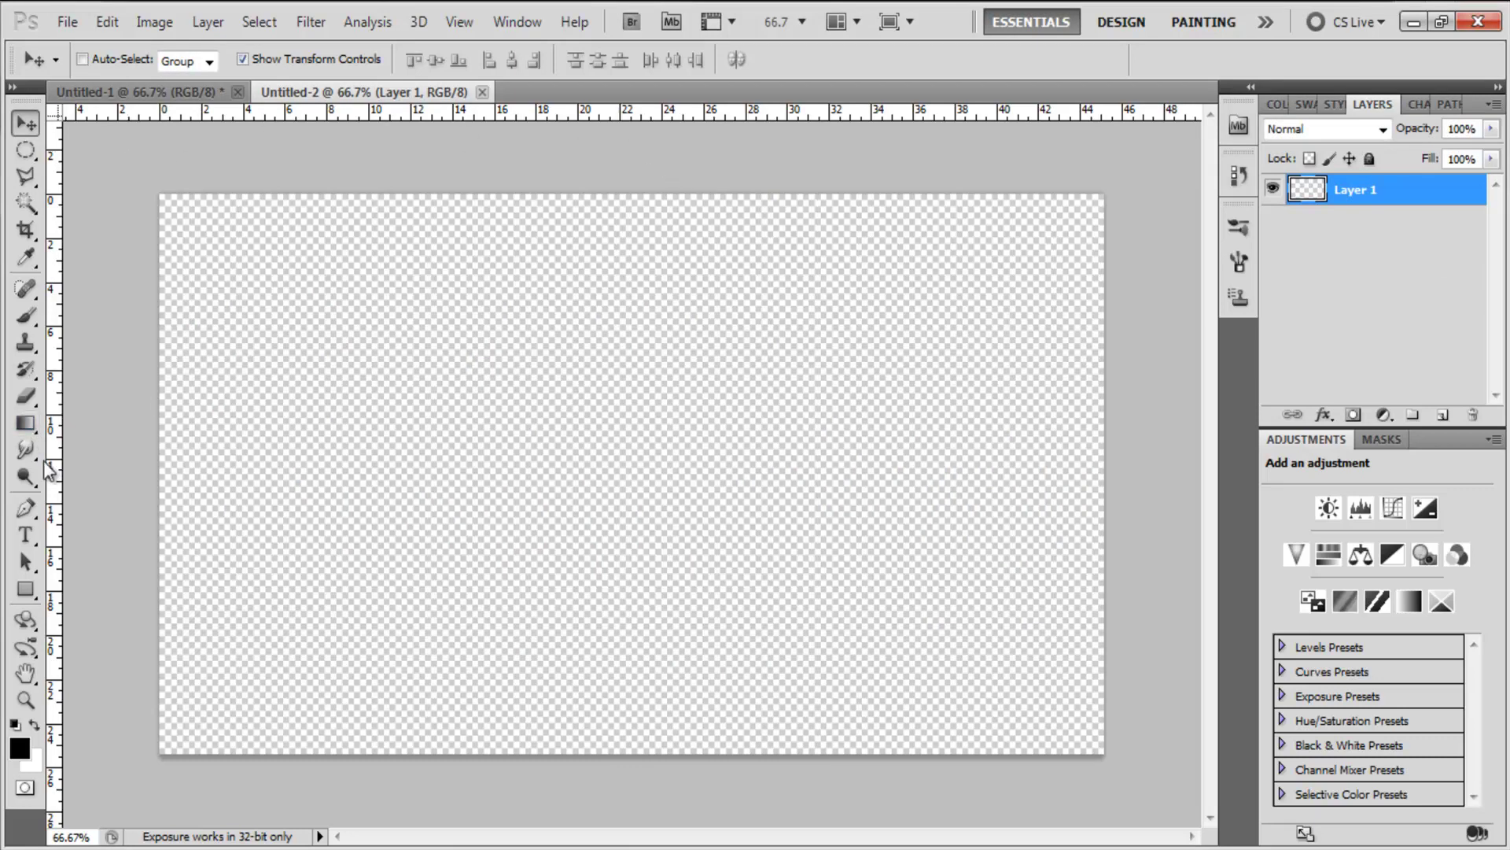
# Step: Fill Layer 1 with the Yellow, Violet, Orange, Blue gradient dragged from top-left to bottom-right
pyautogui.click(26, 423)
pyautogui.click(110, 60)
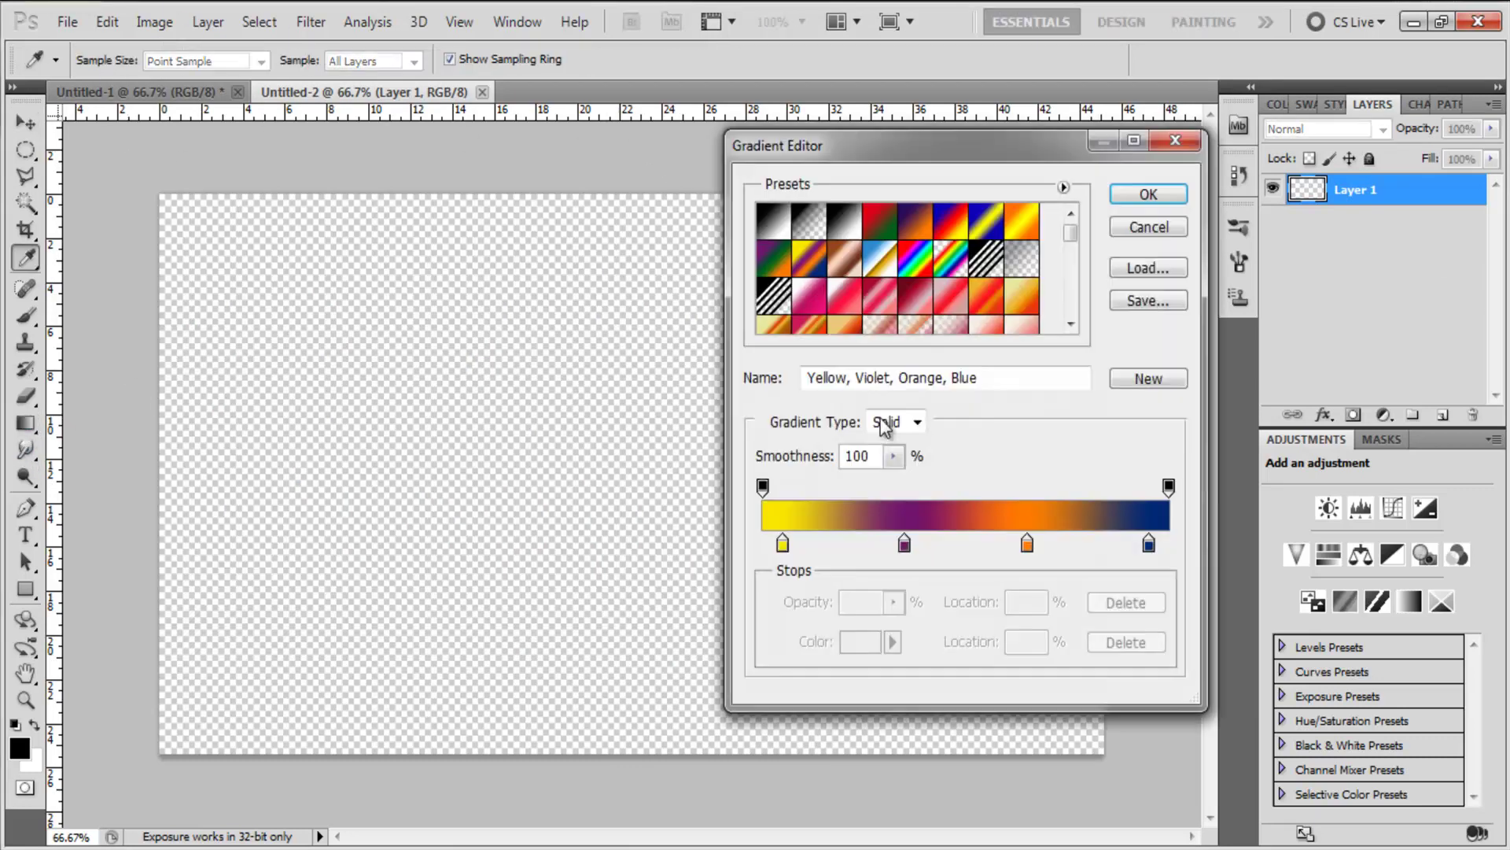
pyautogui.moveTo(1071, 234)
pyautogui.mouseDown()
pyautogui.moveTo(1055, 283)
pyautogui.moveTo(1065, 310)
pyautogui.moveTo(1065, 263)
pyautogui.moveTo(1063, 323)
pyautogui.moveTo(1067, 230)
pyautogui.mouseUp()
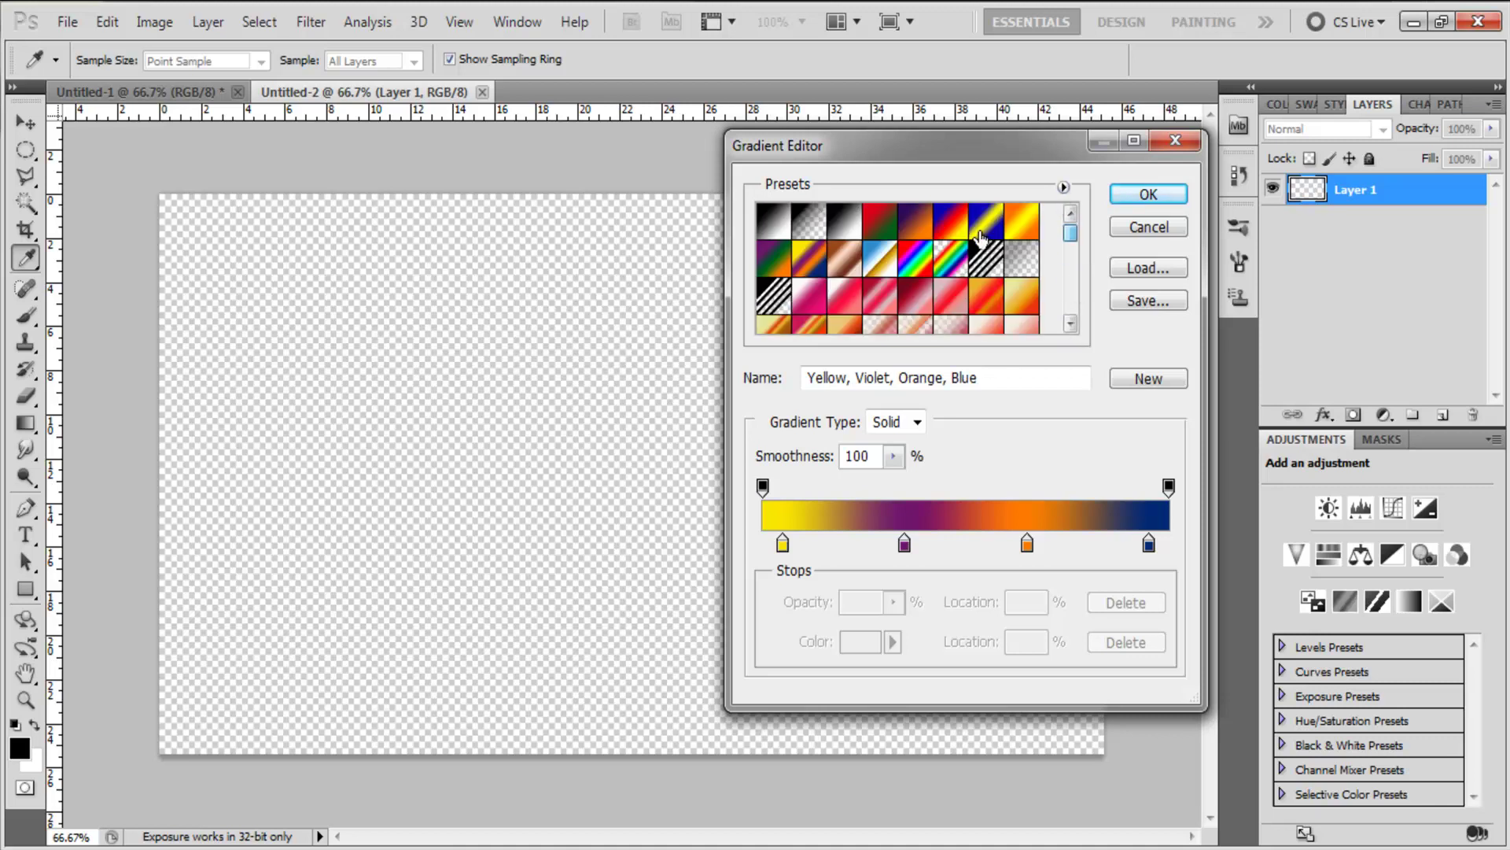
pyautogui.click(777, 265)
pyautogui.click(810, 259)
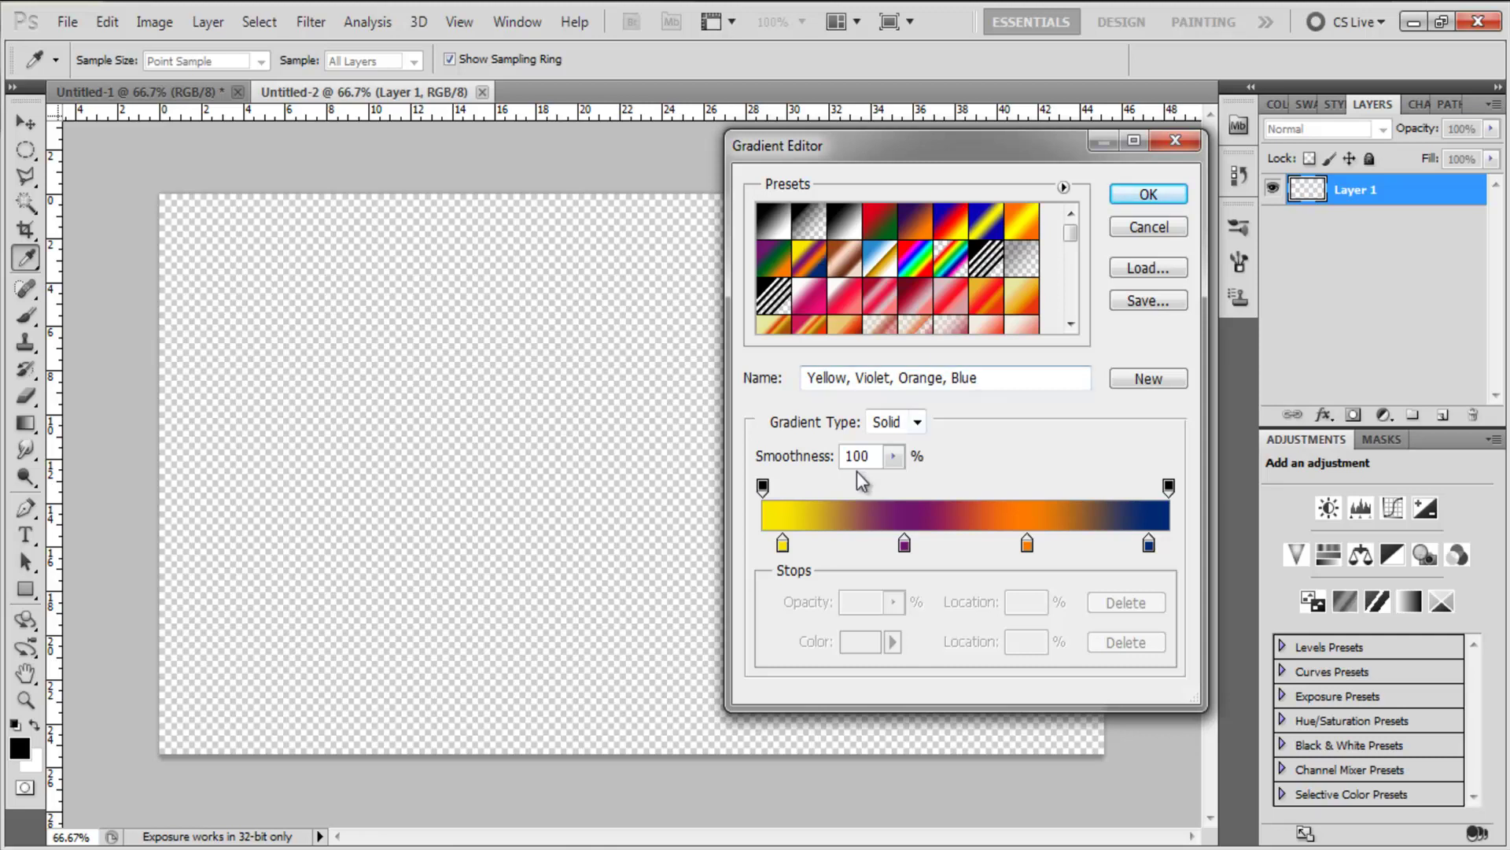
pyautogui.click(776, 261)
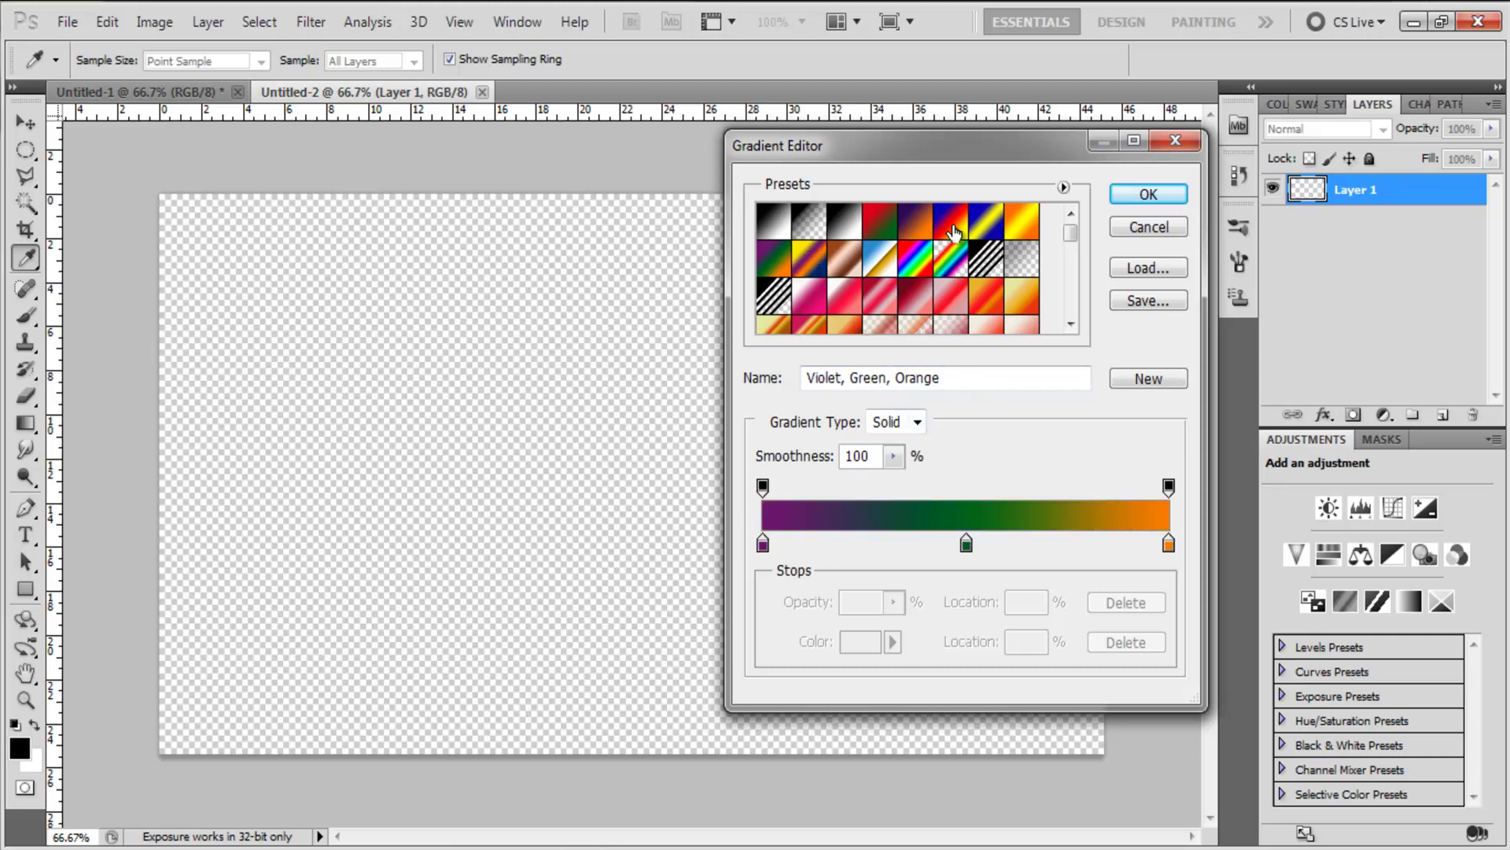
pyautogui.click(957, 227)
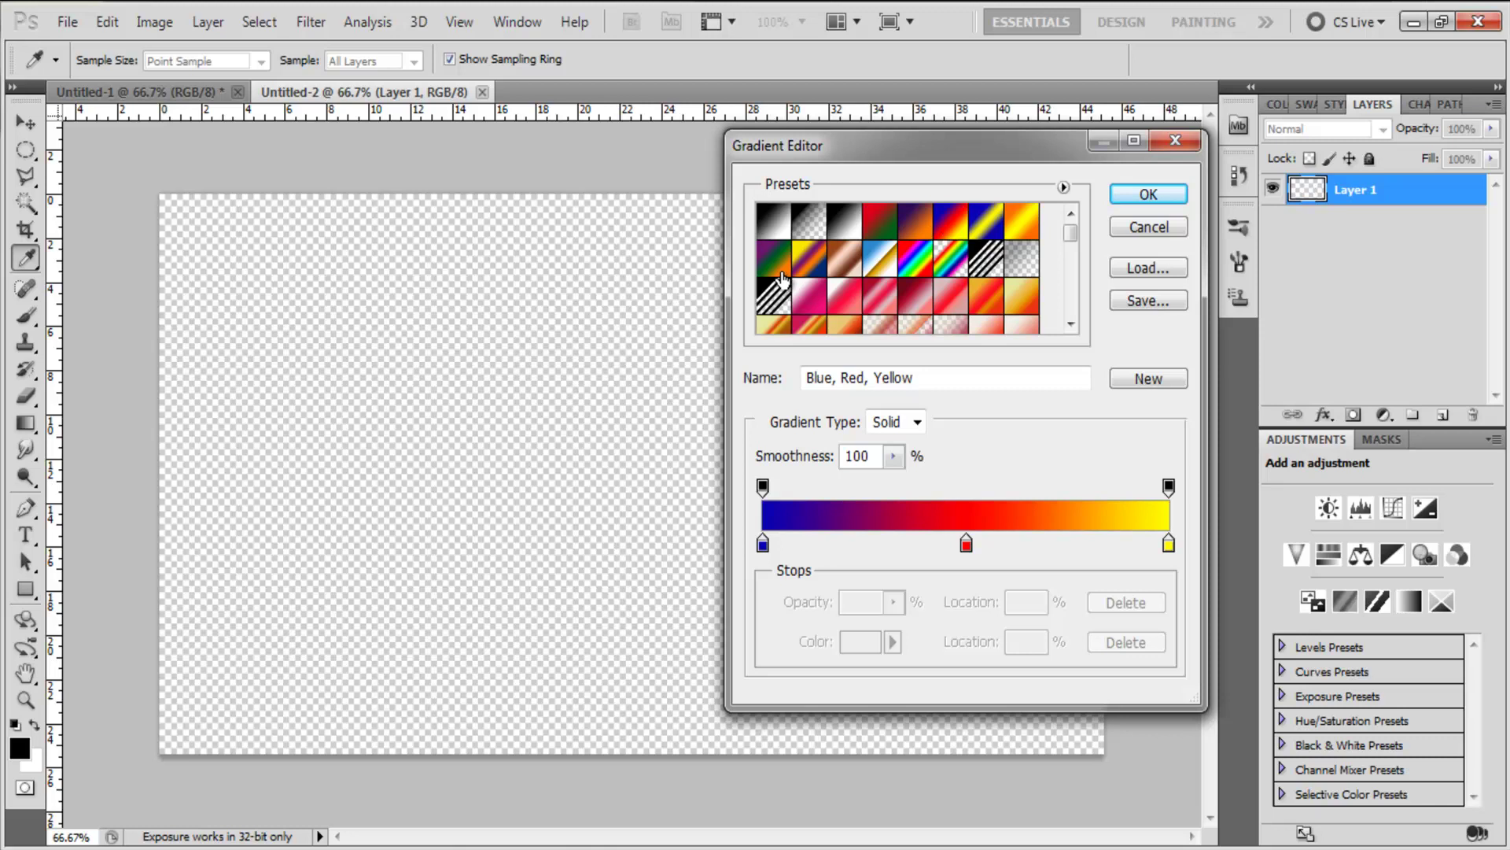
pyautogui.click(807, 261)
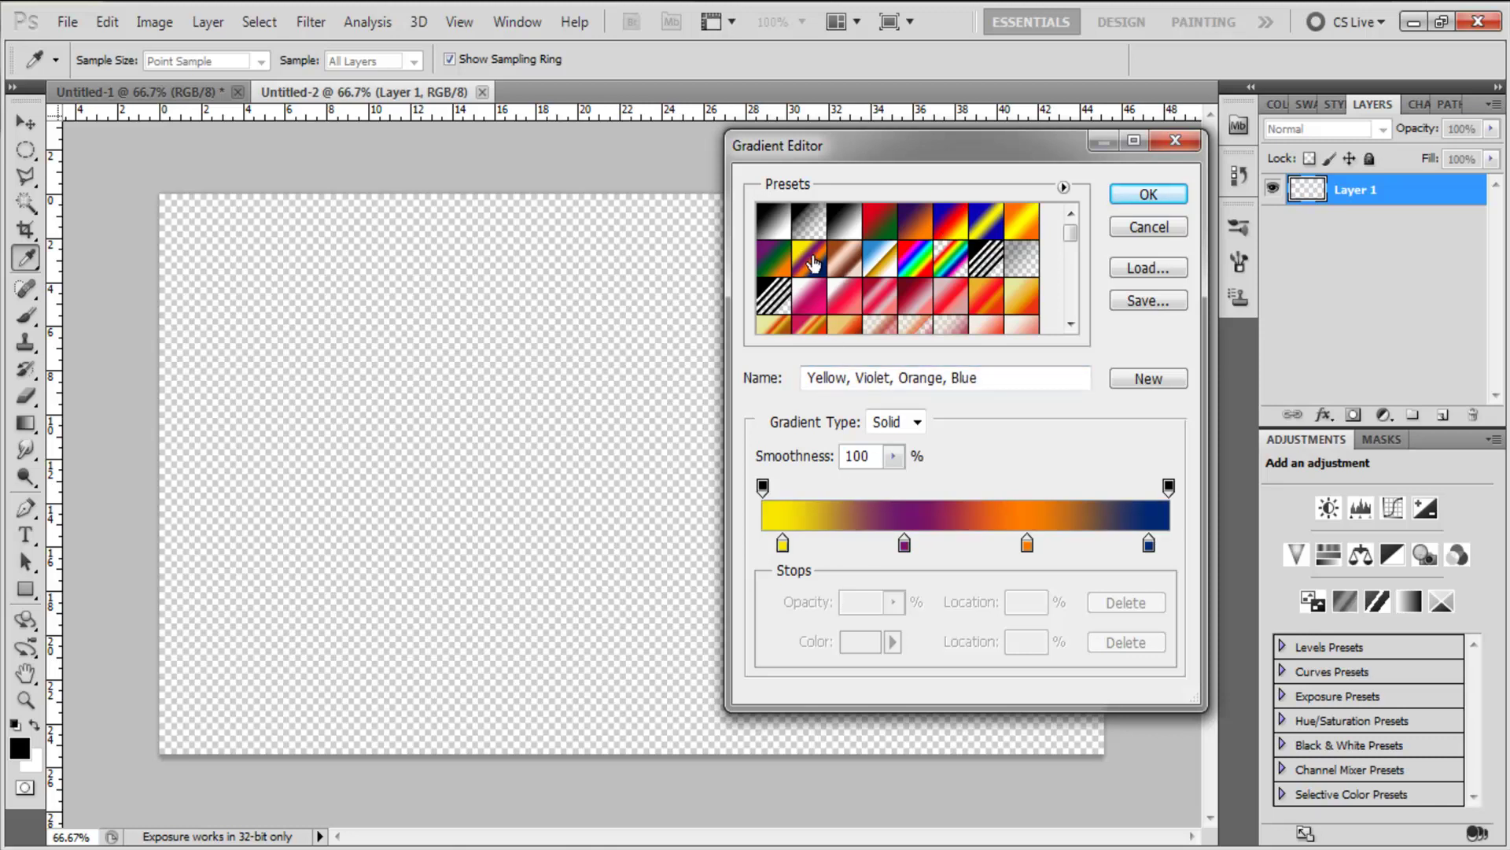
pyautogui.click(1148, 195)
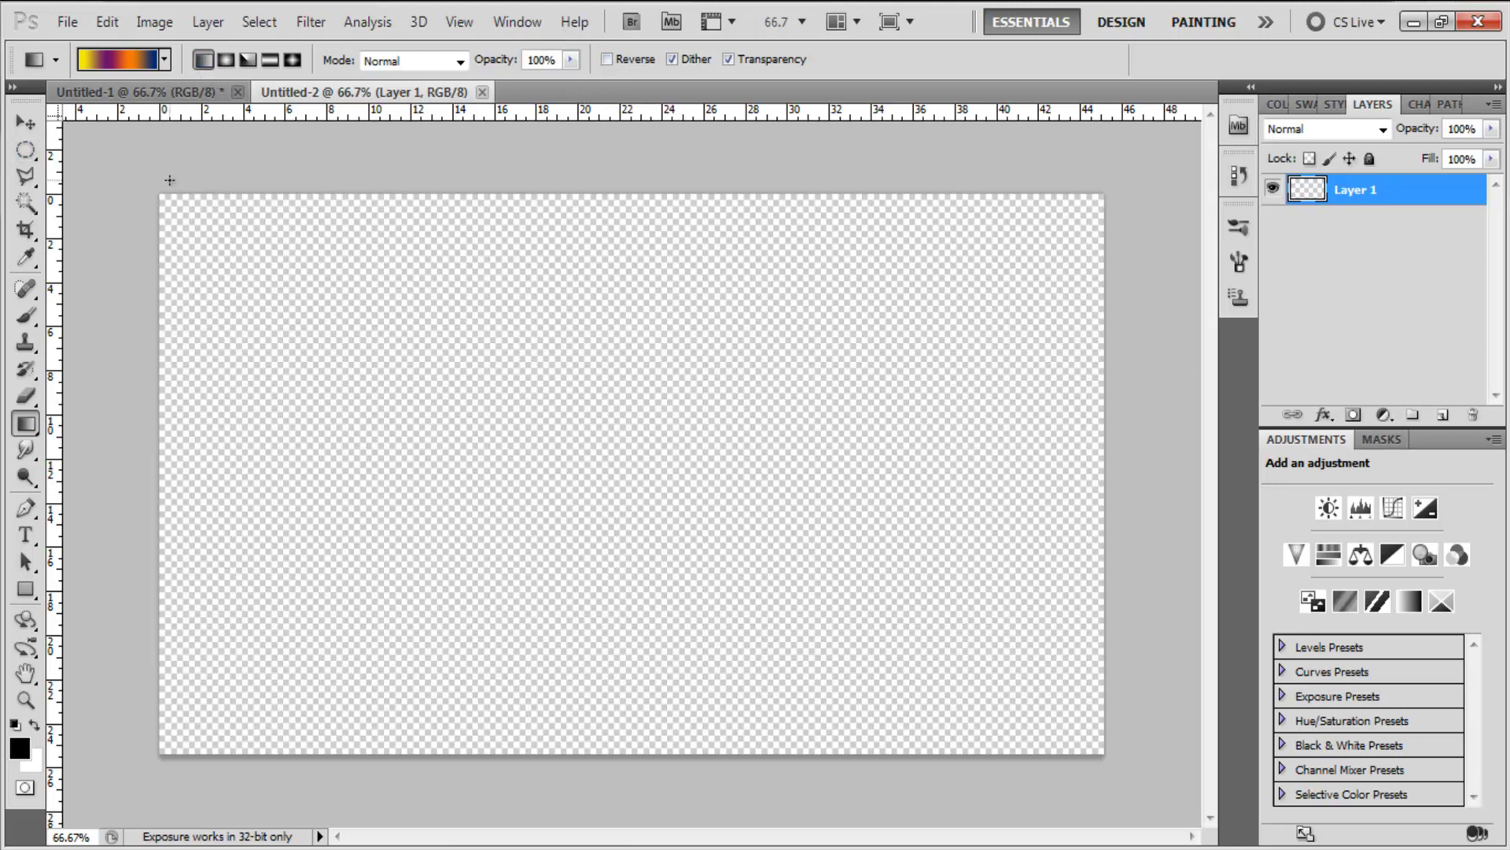
pyautogui.moveTo(158, 195); pyautogui.dragTo(1081, 731)
# Step: Add a new layer of rendered clouds, blend it in Overlay mode, and merge it with the gradient
pyautogui.click(25, 122)
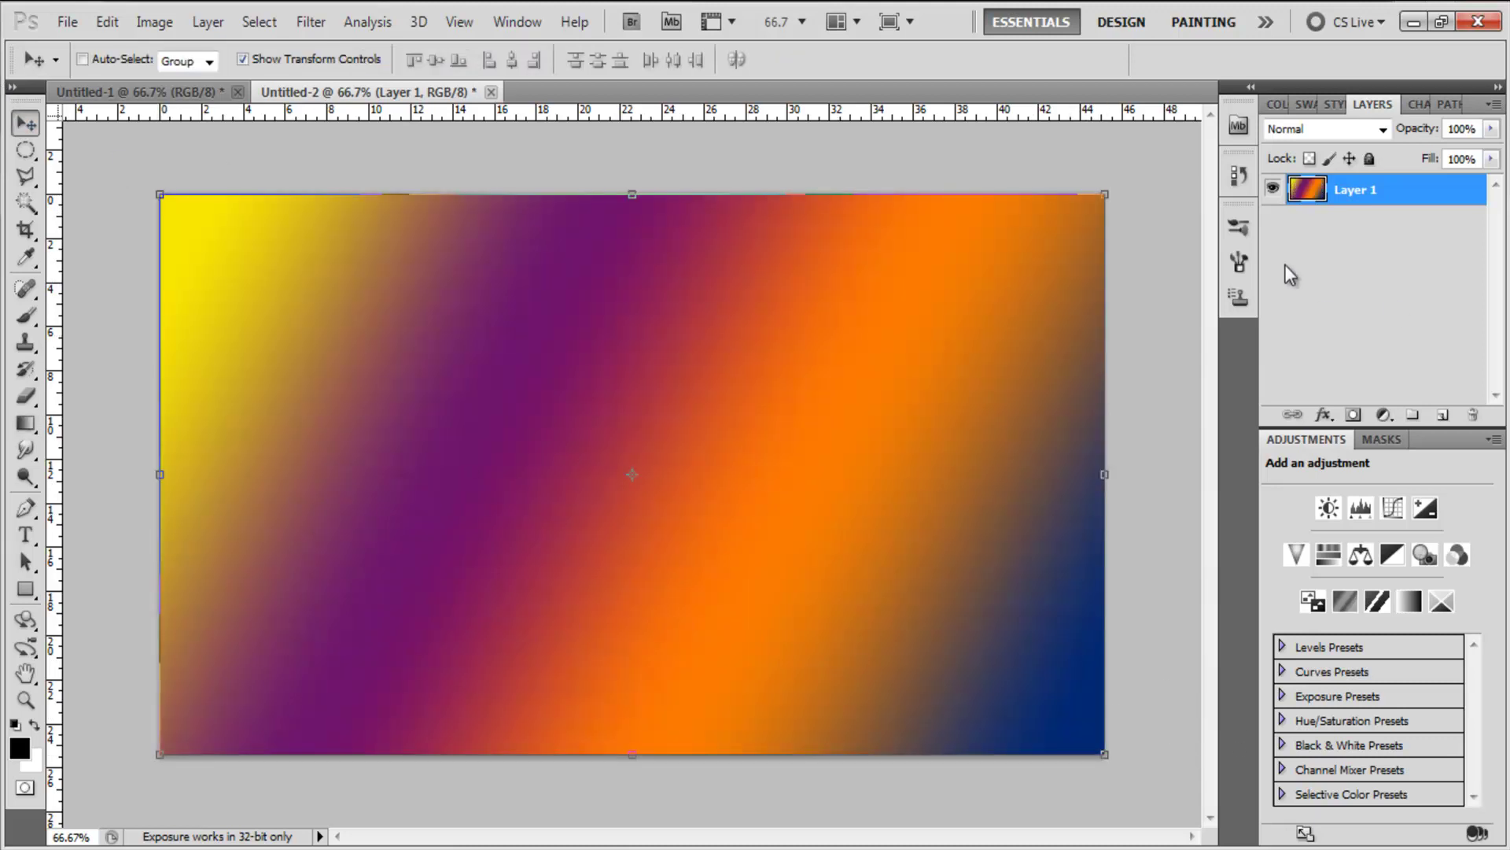
pyautogui.click(1442, 415)
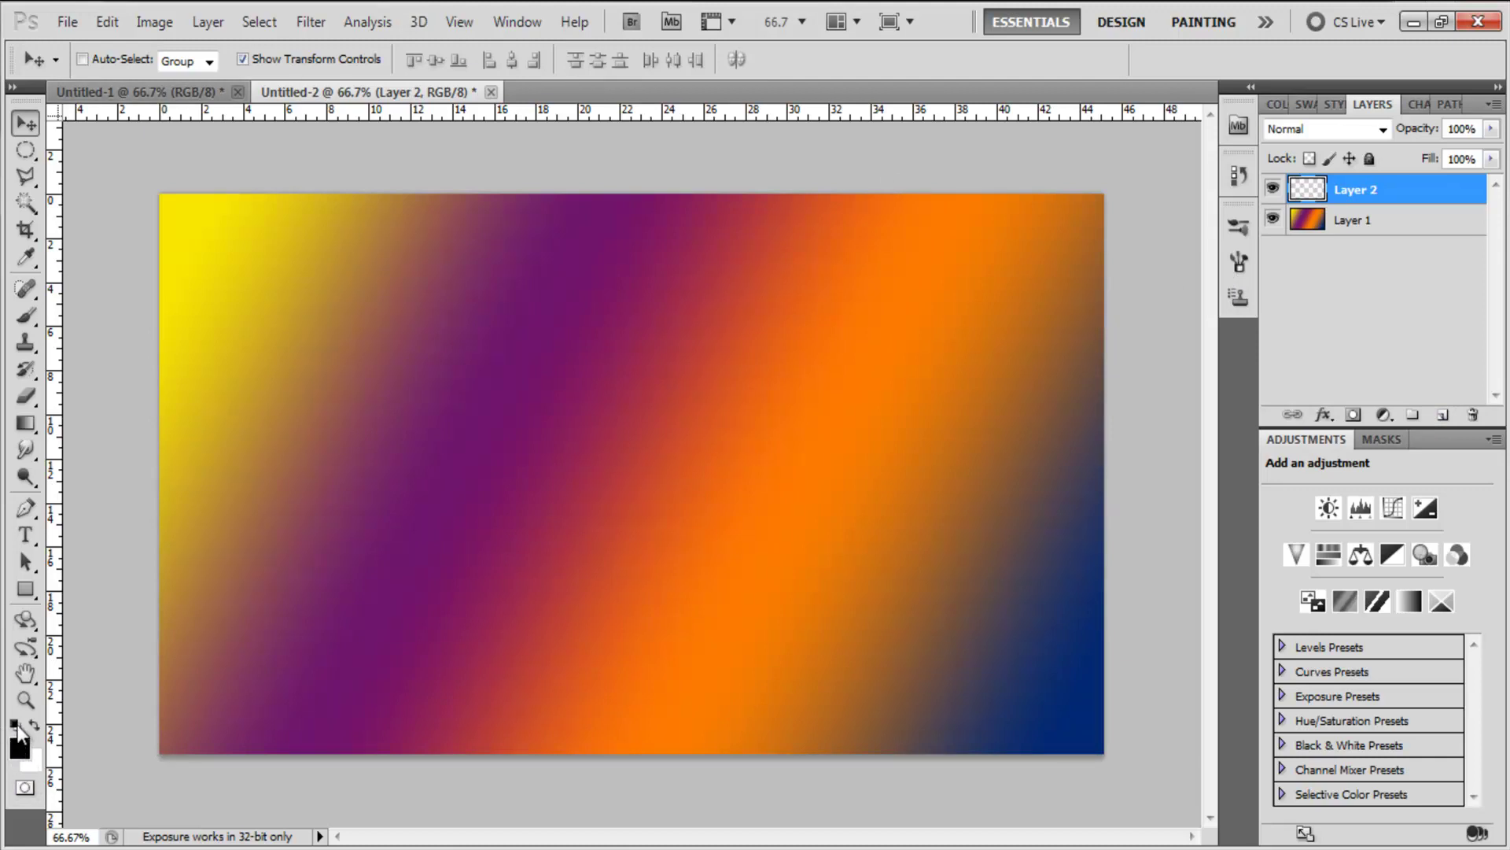
pyautogui.click(325, 27)
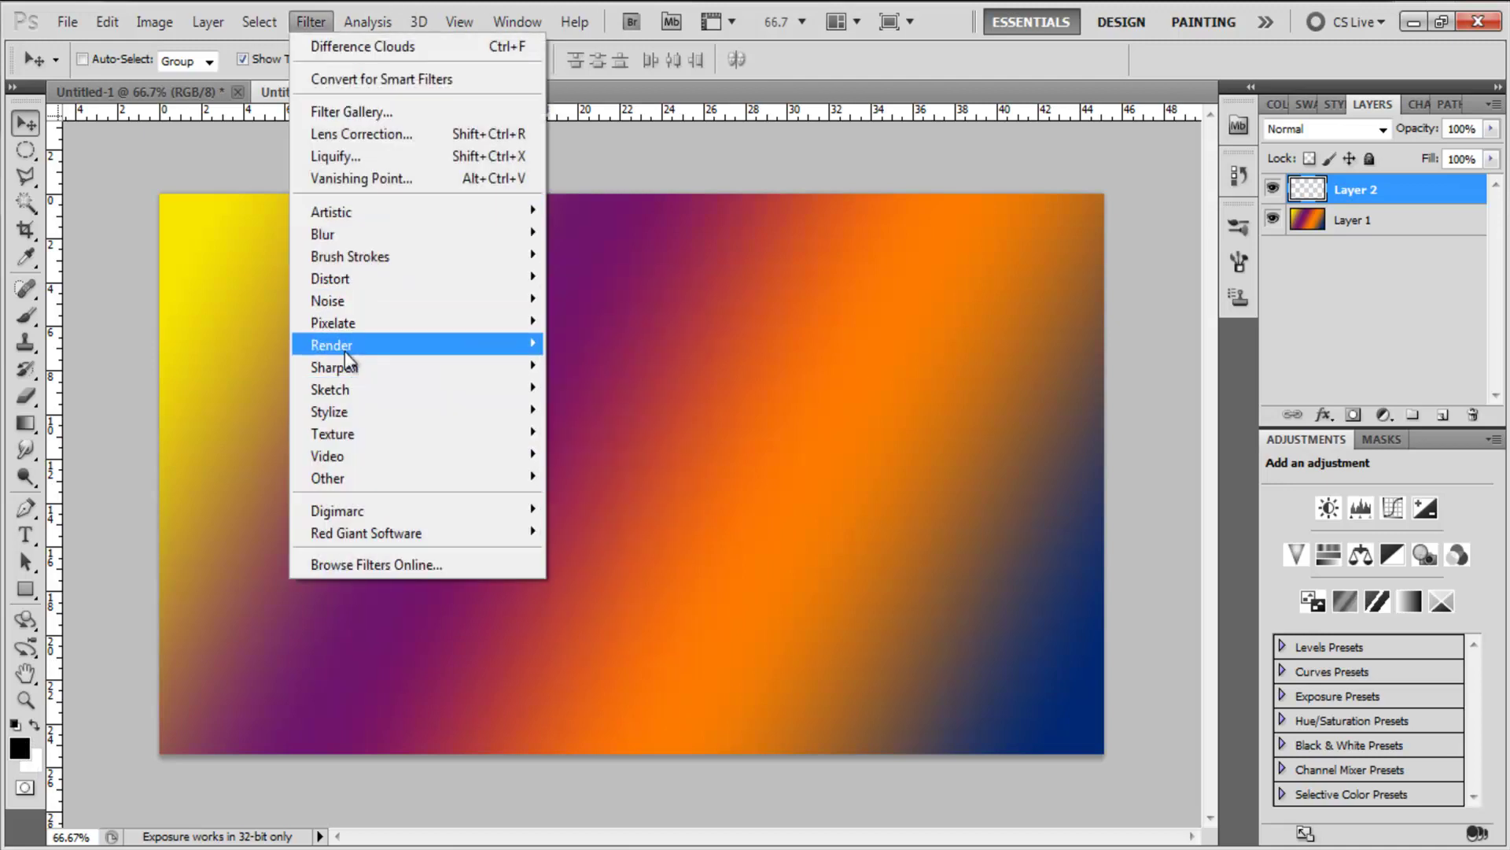
pyautogui.click(625, 340)
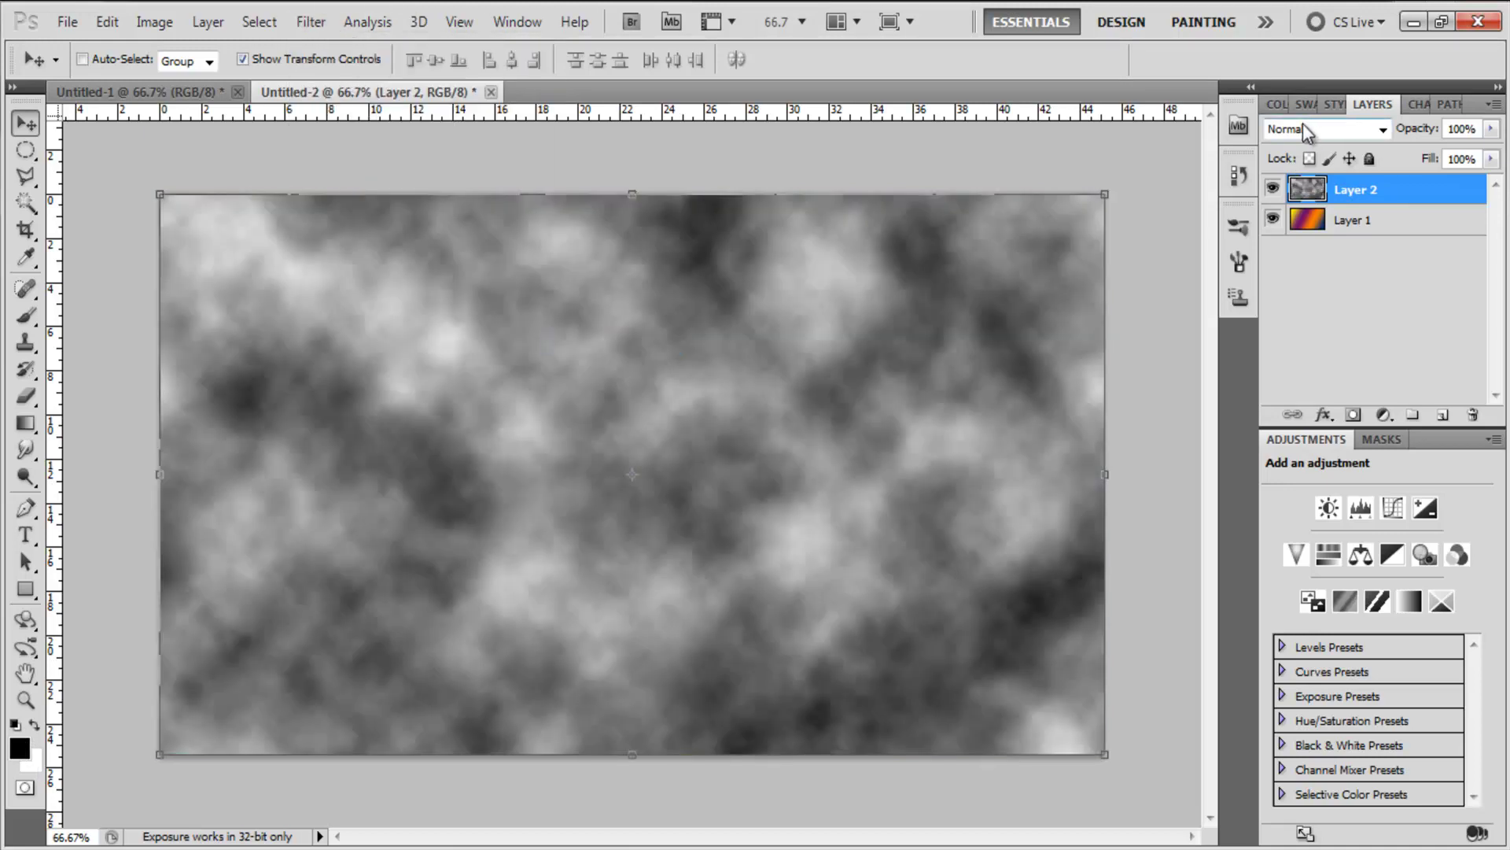
pyautogui.click(1306, 130)
pyautogui.click(1294, 428)
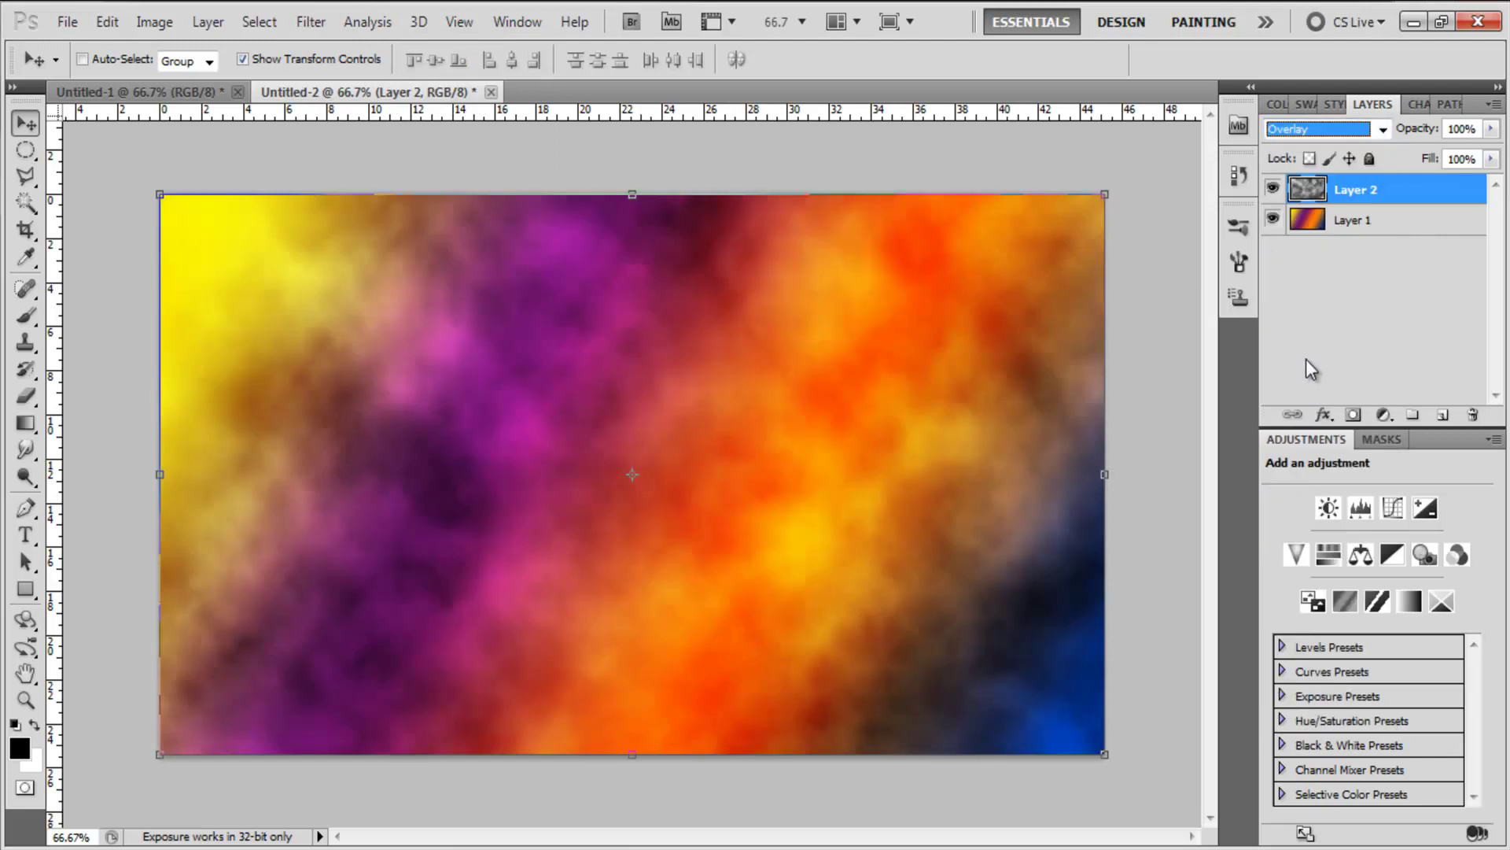
pyautogui.keyDown('shift'); pyautogui.click(1373, 220); pyautogui.keyUp('shift')
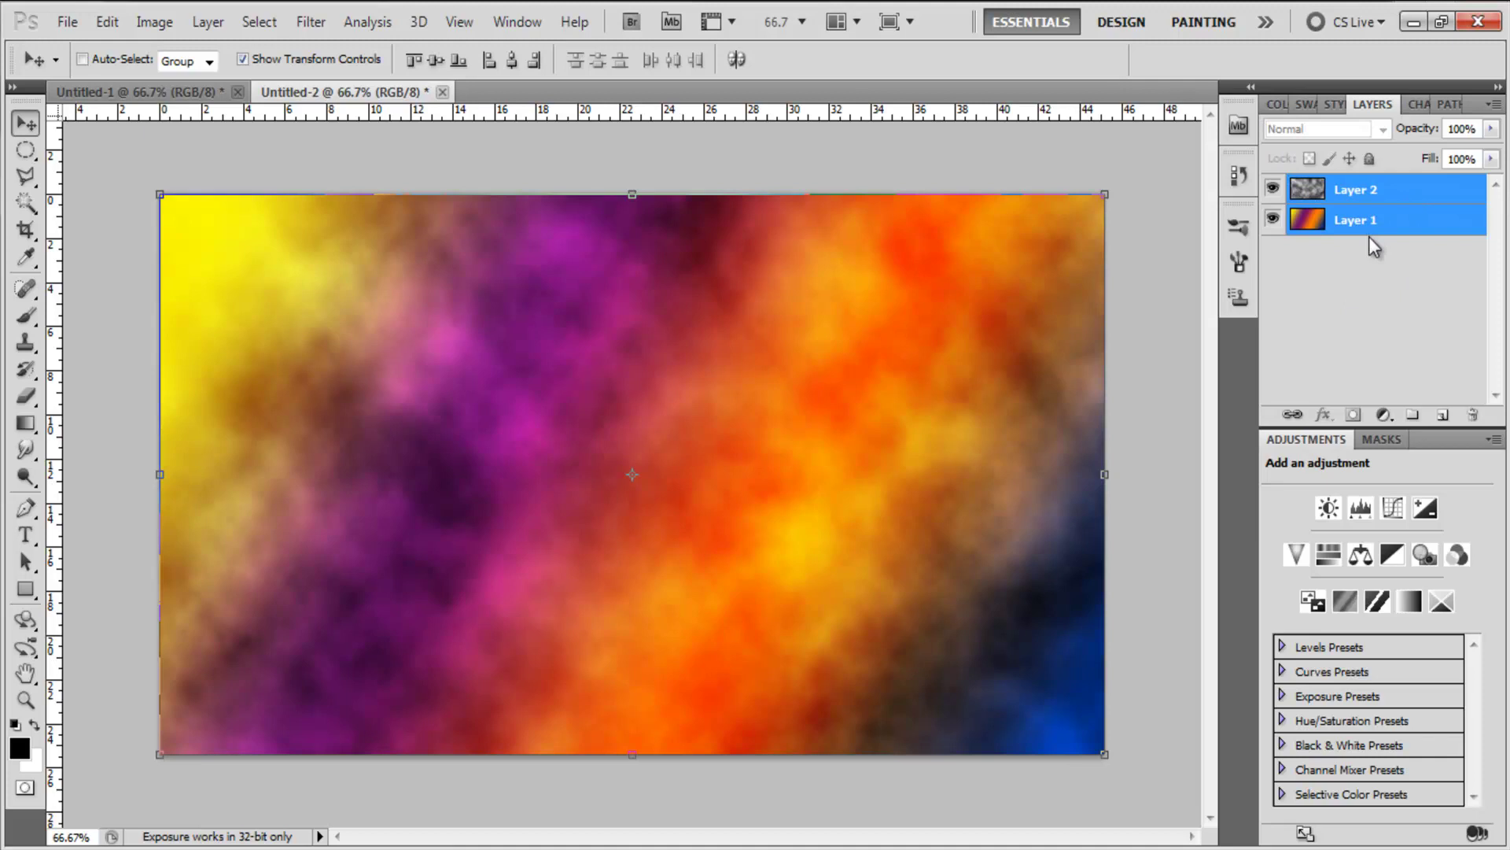
pyautogui.hotkey('ctrl', 'e')
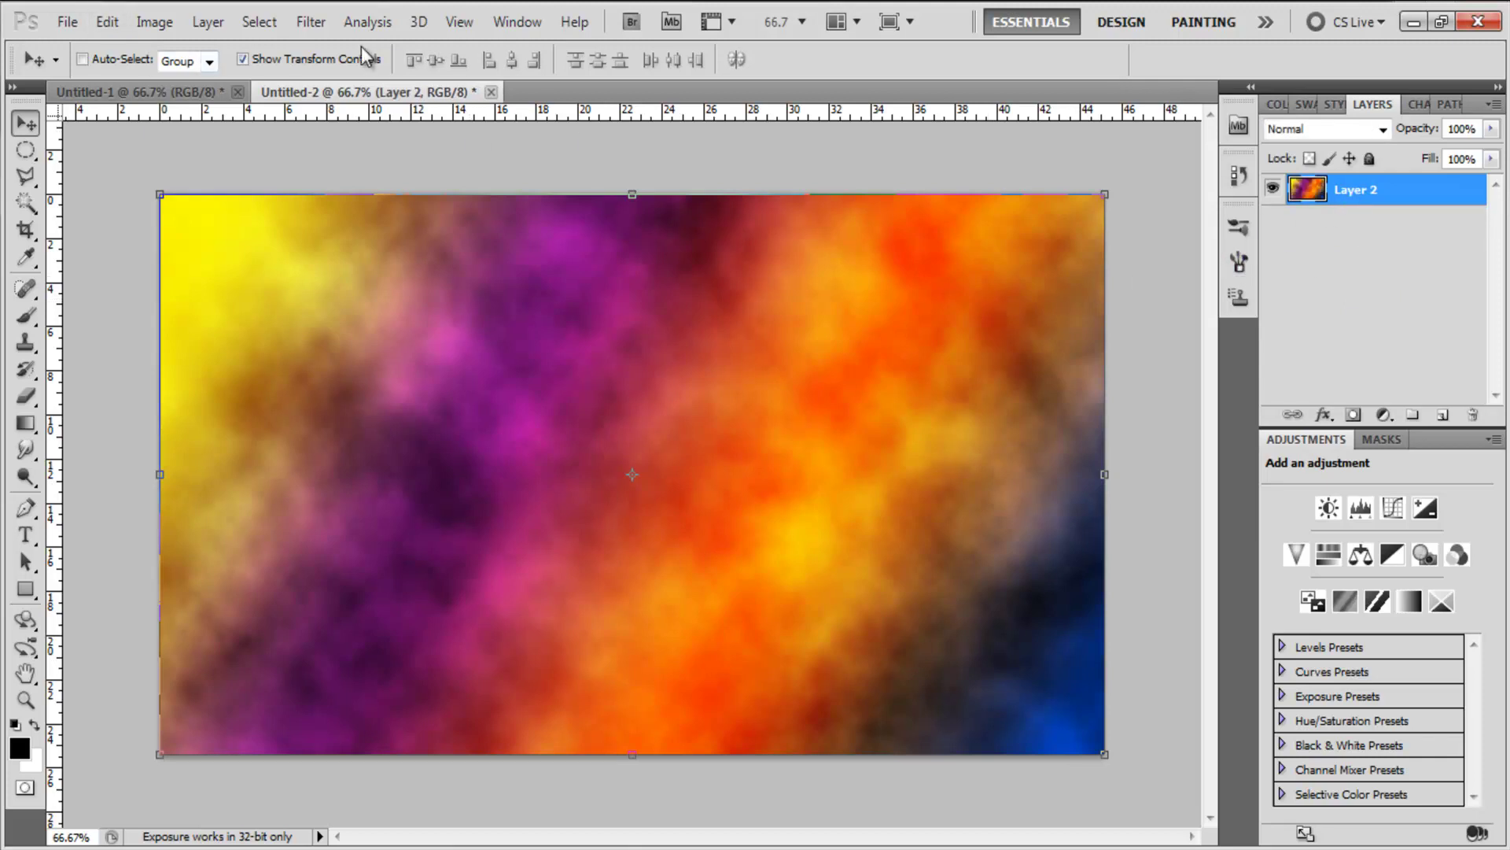
# Step: Apply Filter > Render > Difference Clouds to the merged Layer 2, then deselect it
pyautogui.click(313, 23)
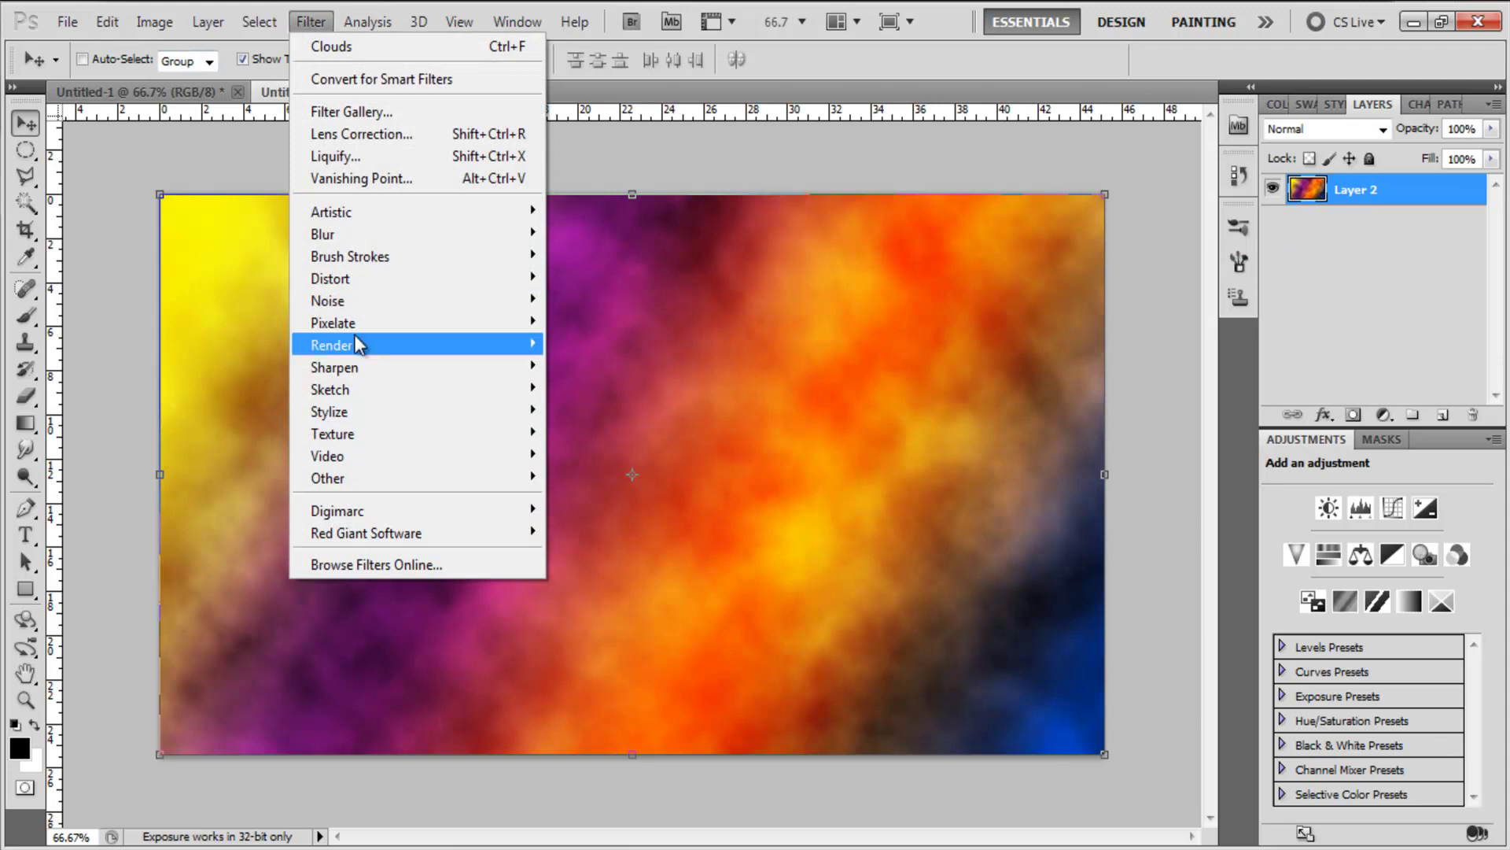
pyautogui.moveTo(350, 345)
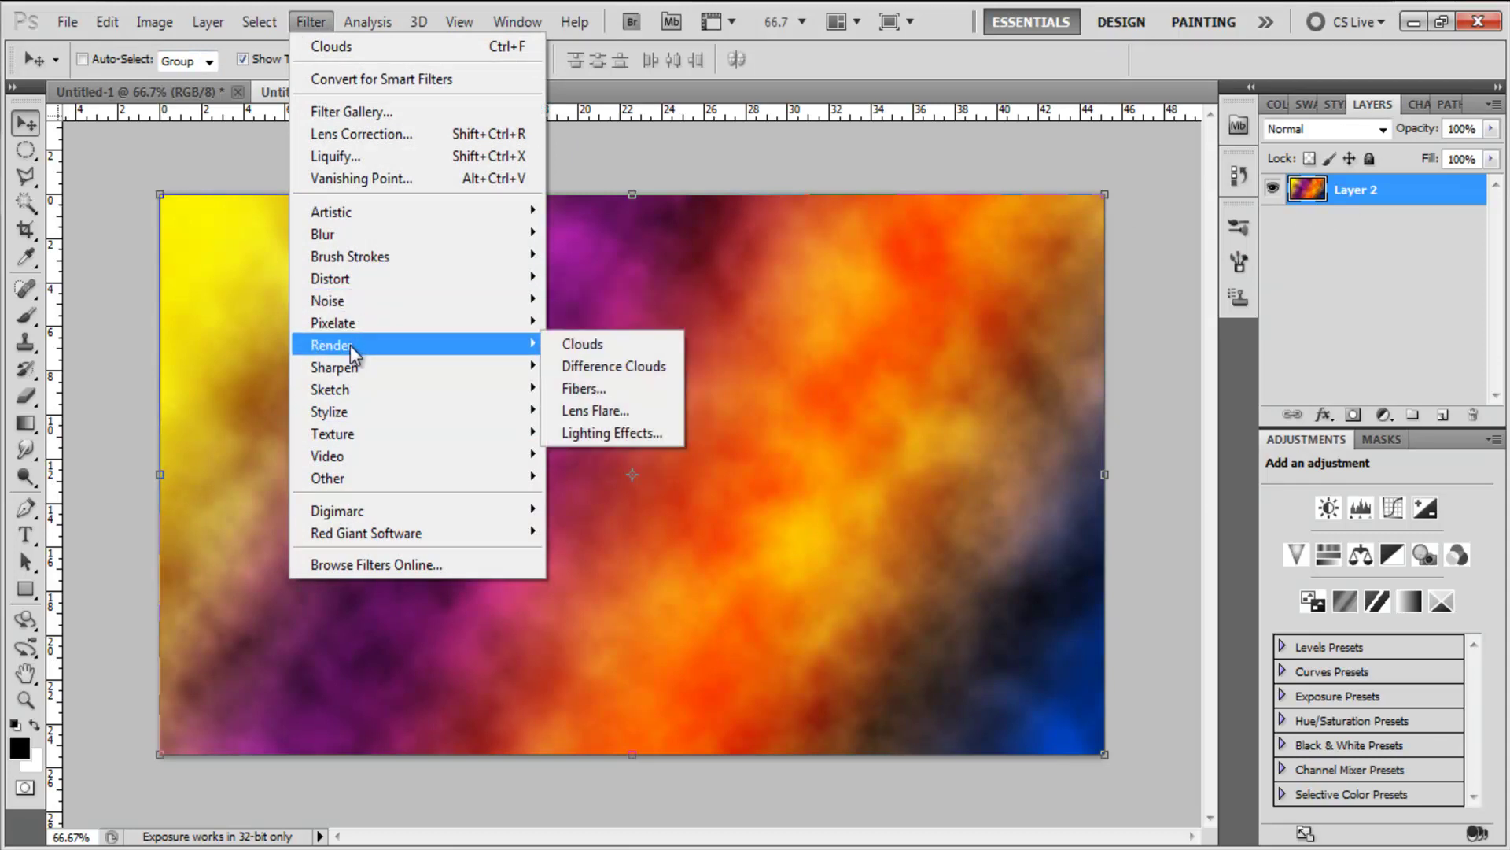
pyautogui.click(602, 370)
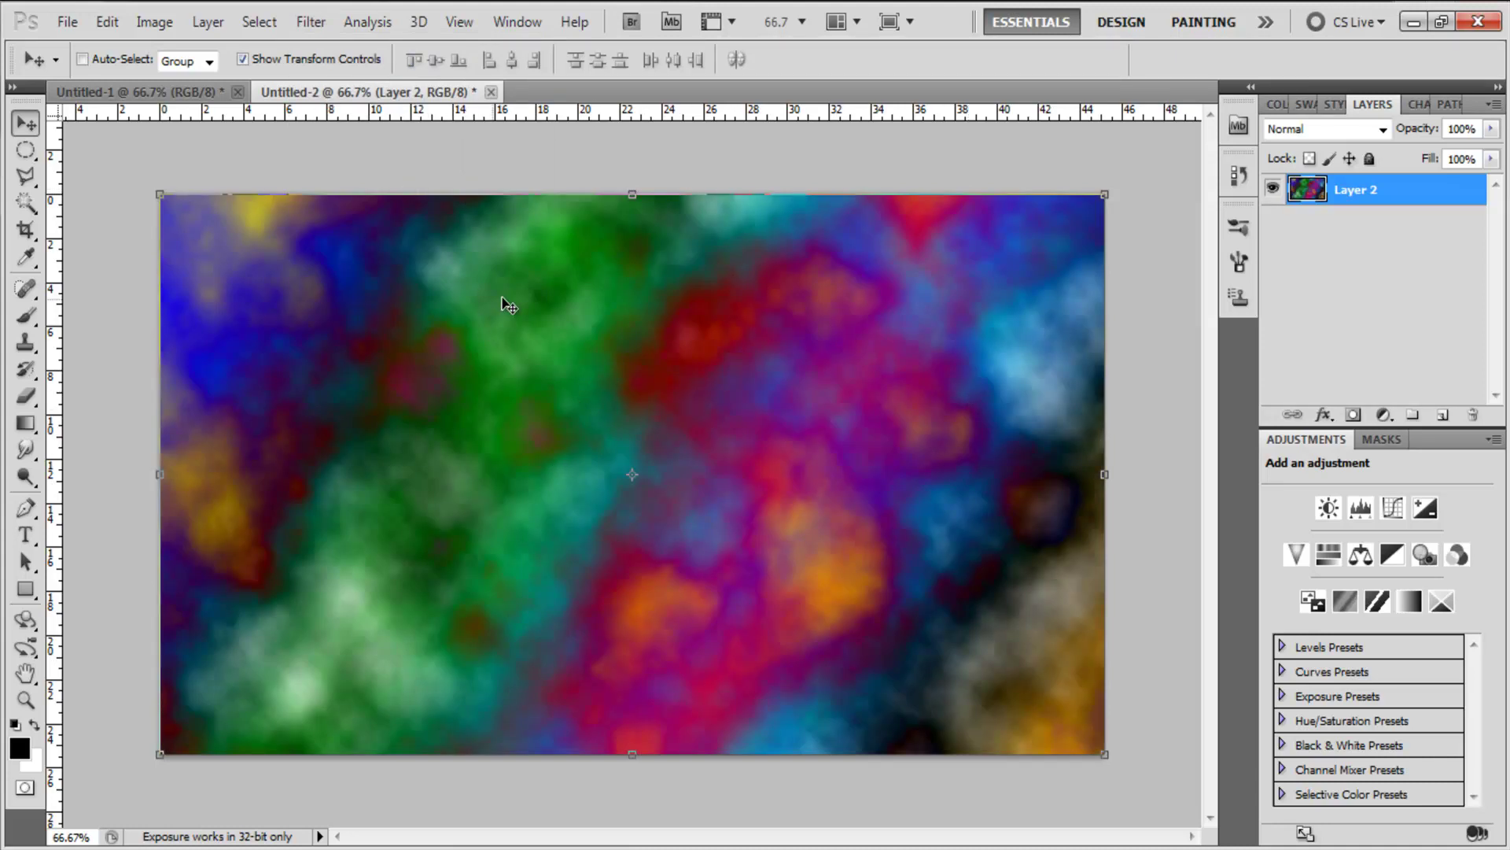
pyautogui.click(1410, 277)
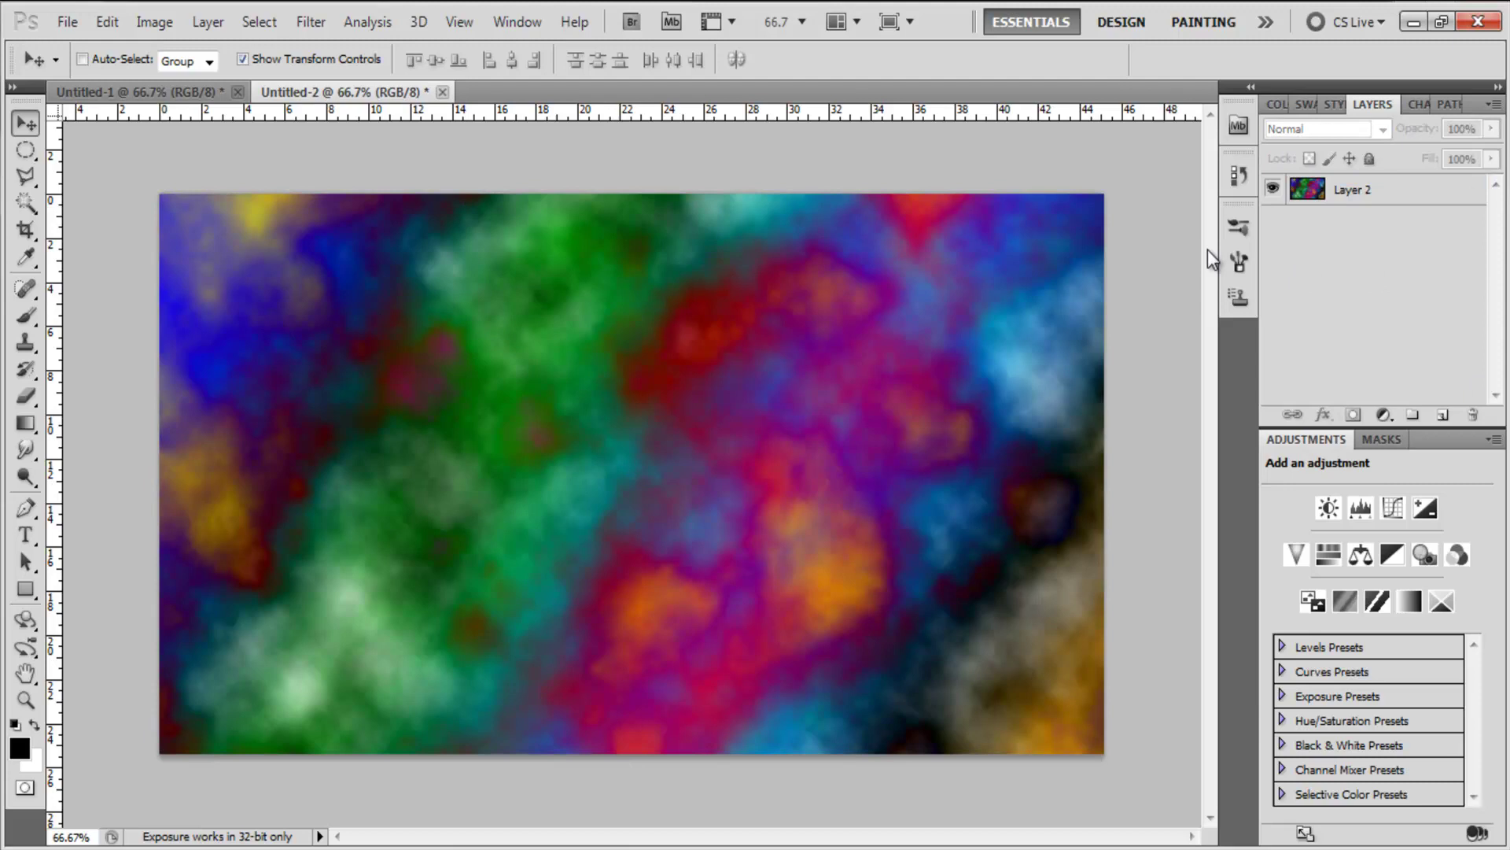
# Step: Open the Extrude filter for Layer 2 and reposition its dialog to see the canvas
pyautogui.click(1353, 196)
pyautogui.click(306, 21)
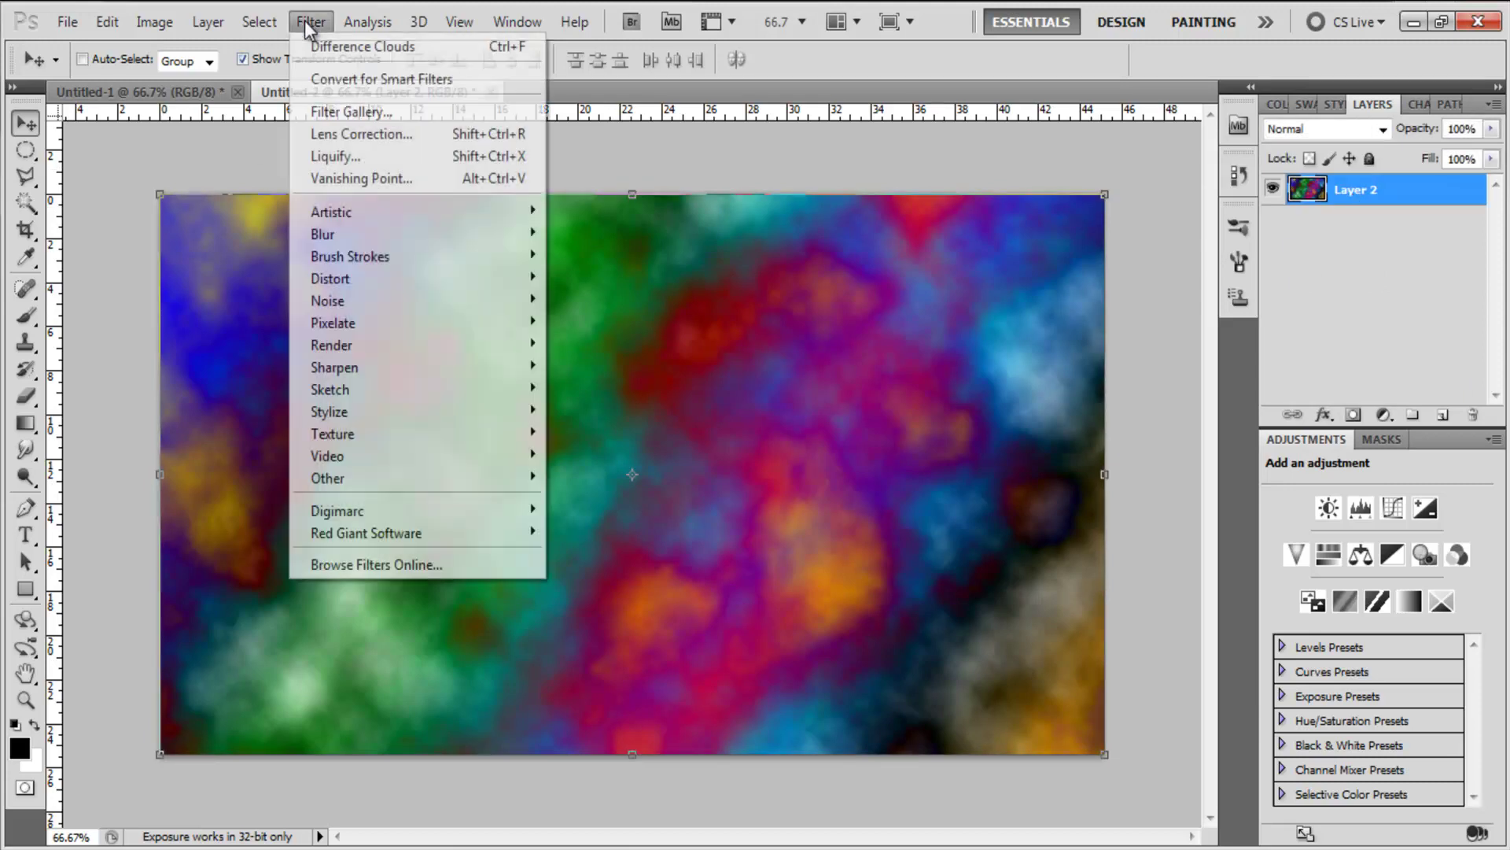
pyautogui.moveTo(338, 412)
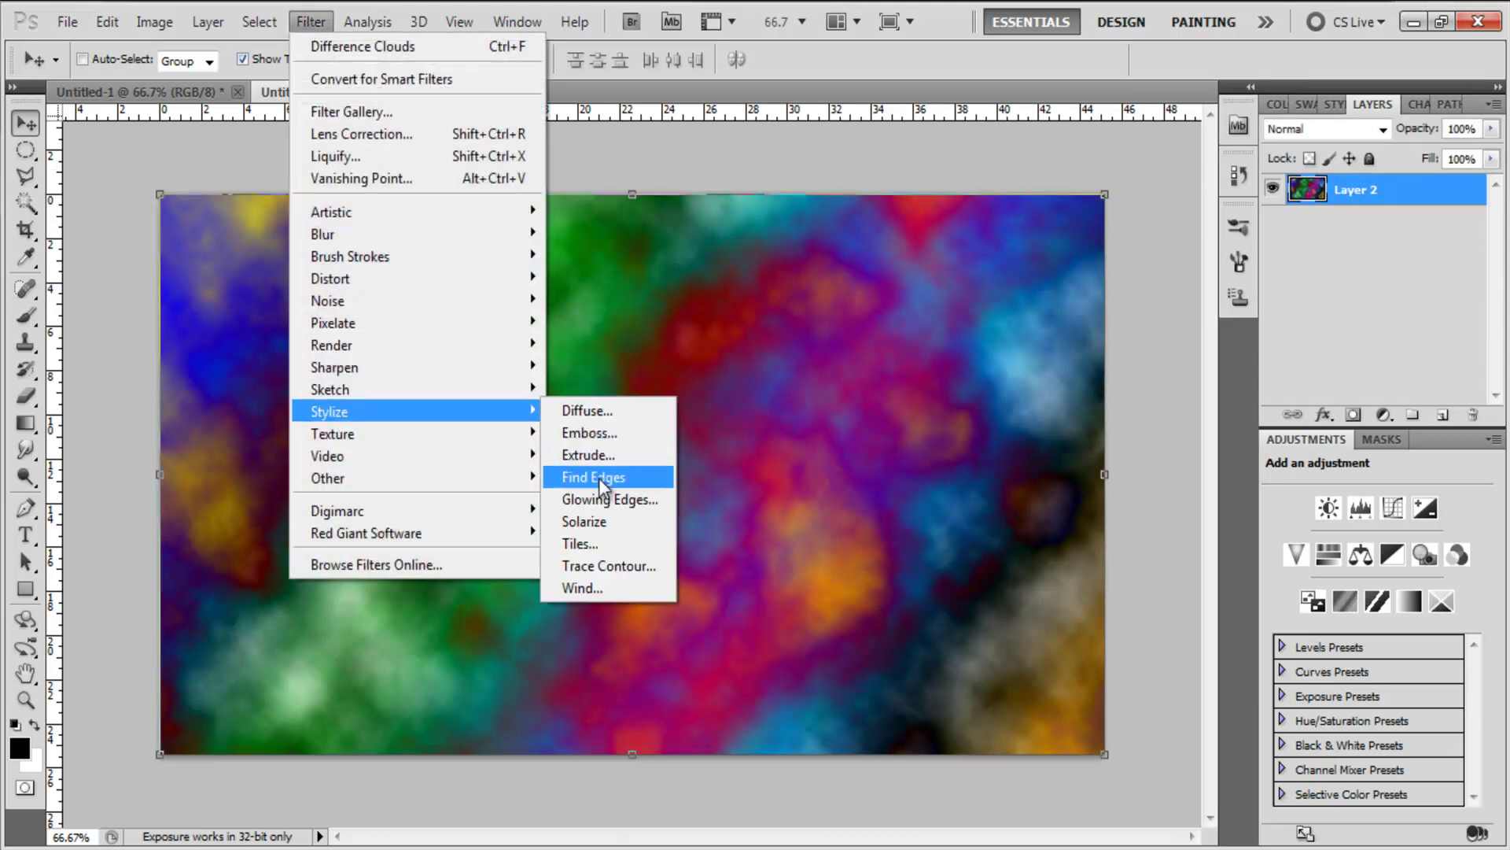
pyautogui.click(587, 456)
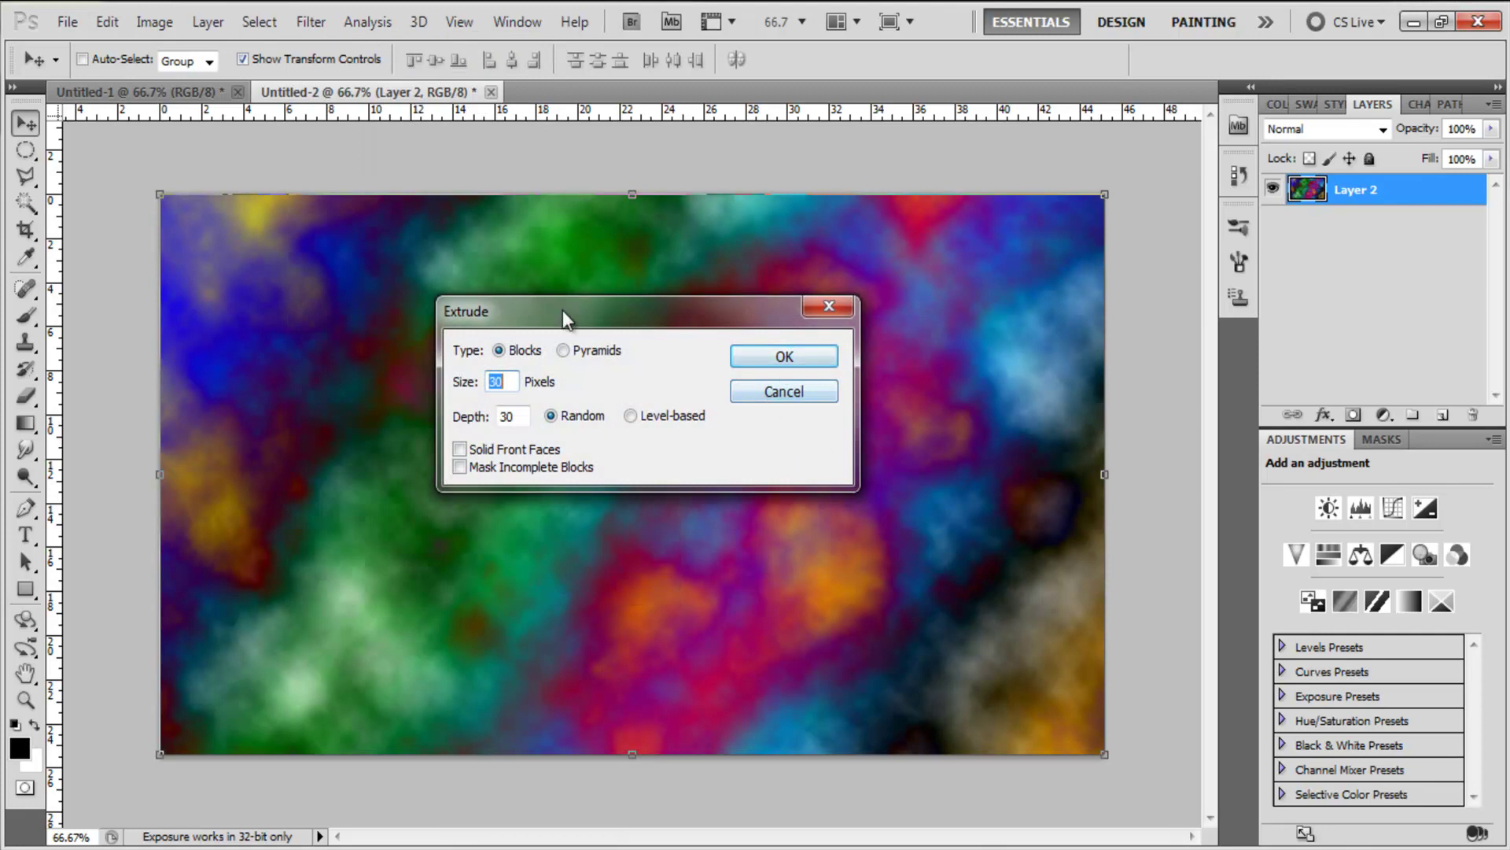
pyautogui.moveTo(563, 310); pyautogui.dragTo(769, 451)
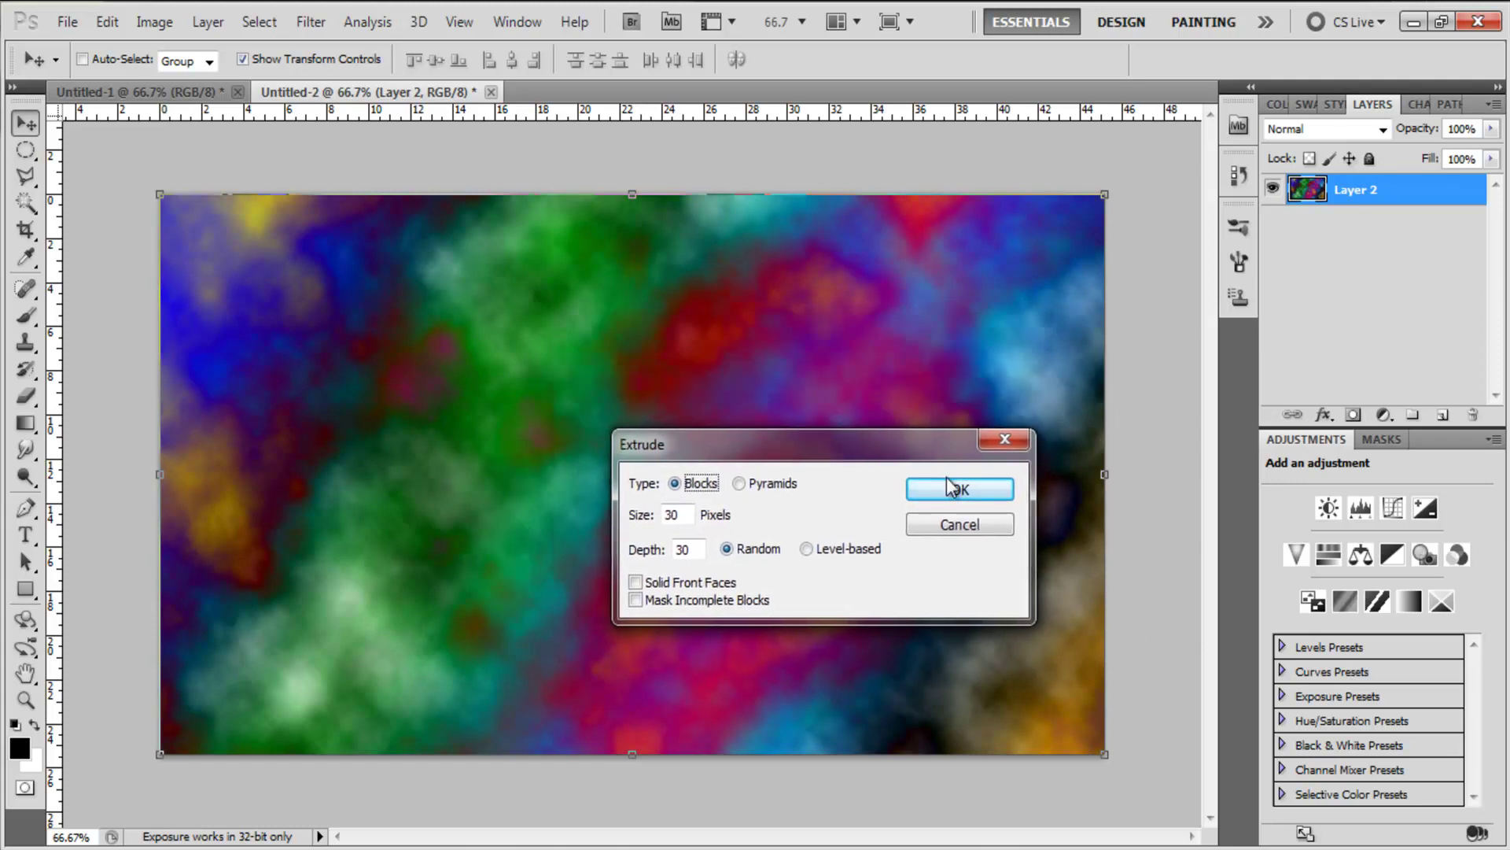
pyautogui.moveTo(876, 425); pyautogui.dragTo(664, 313)
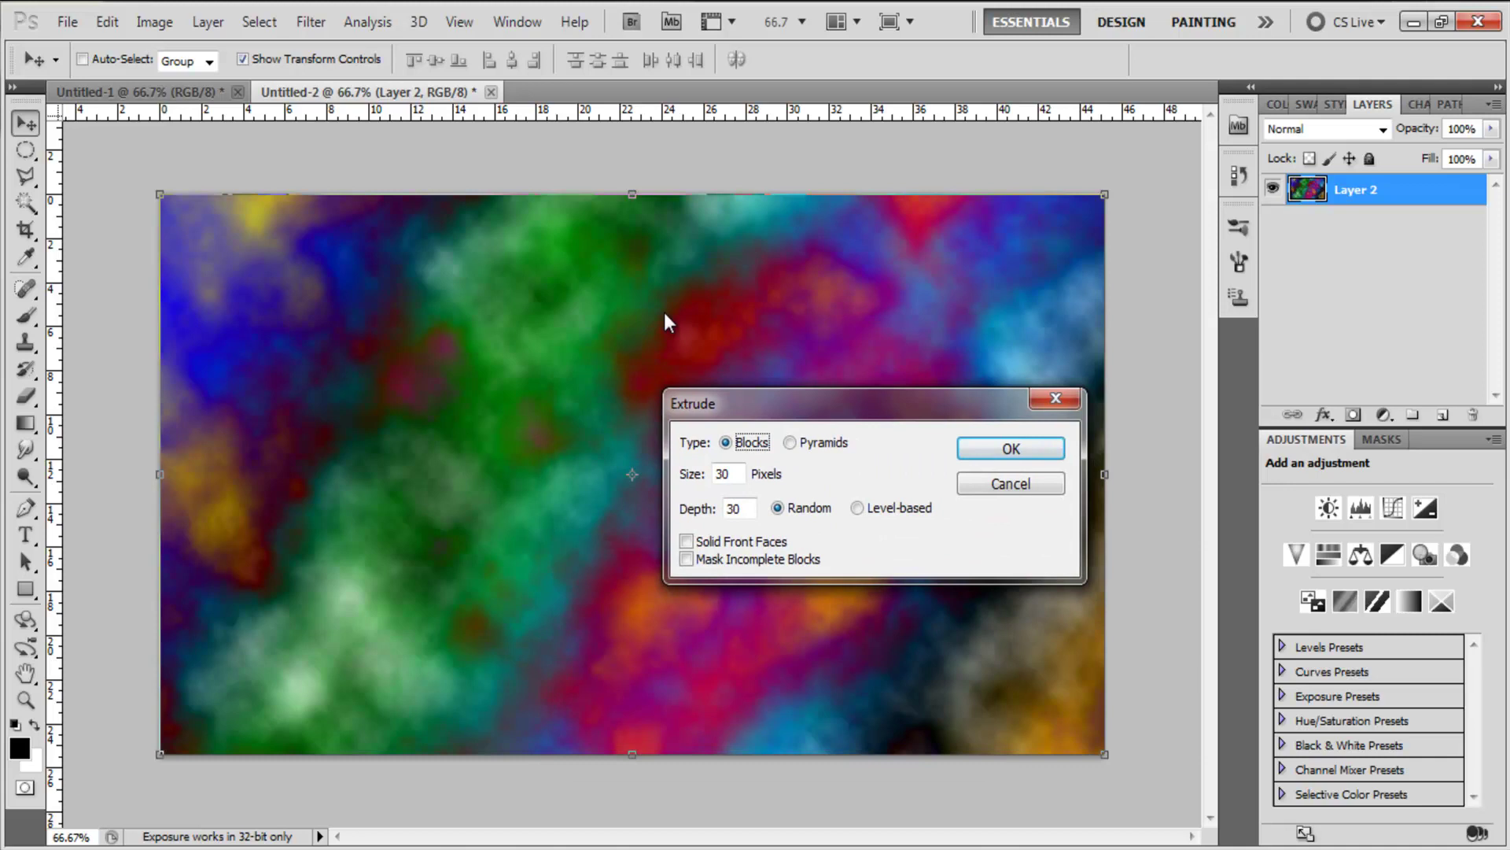
pyautogui.moveTo(799, 417); pyautogui.dragTo(685, 342)
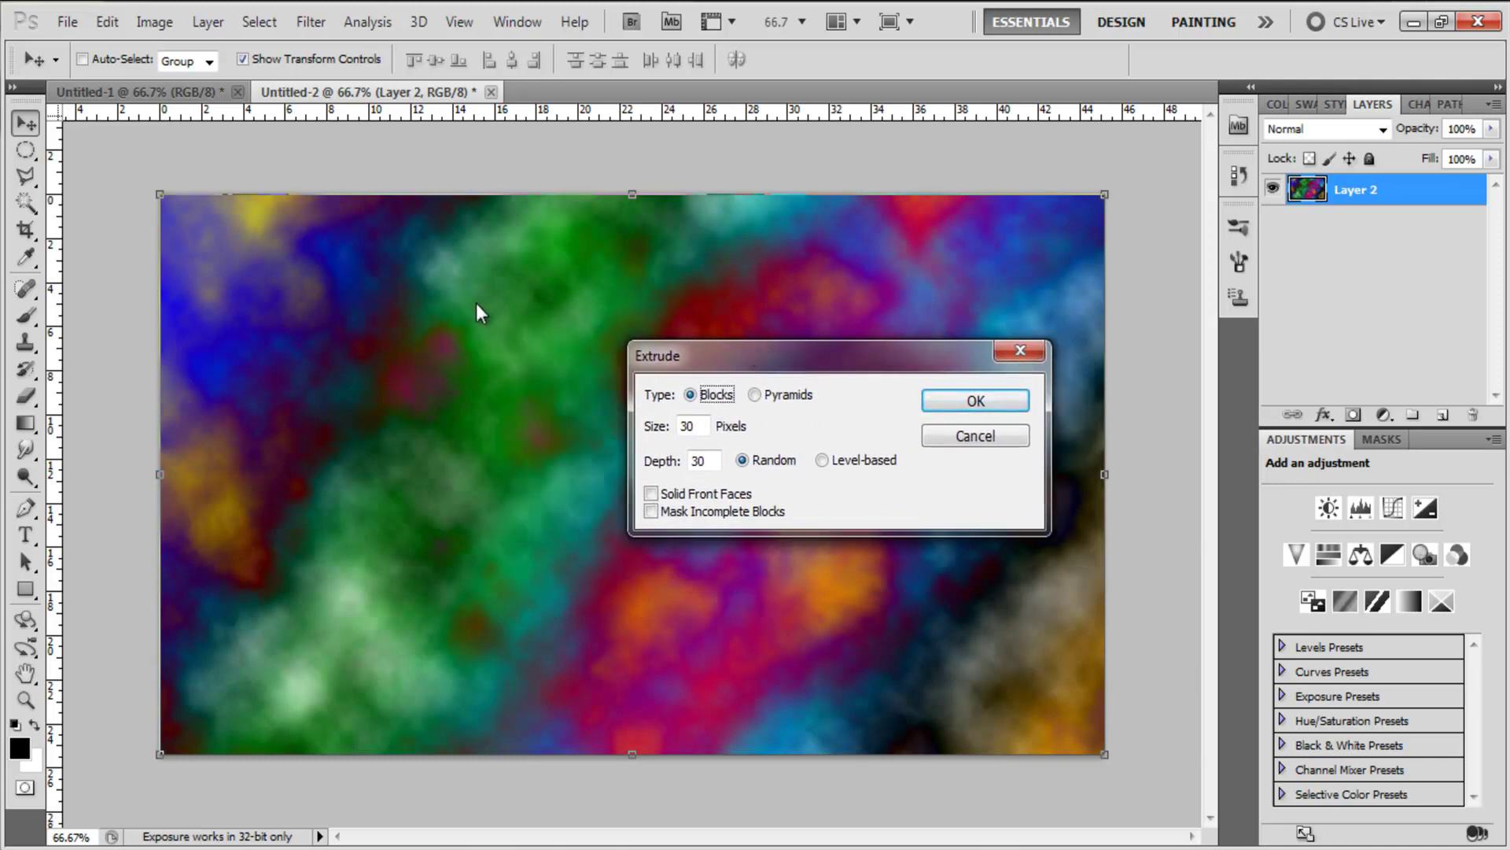
pyautogui.moveTo(766, 365); pyautogui.dragTo(745, 318)
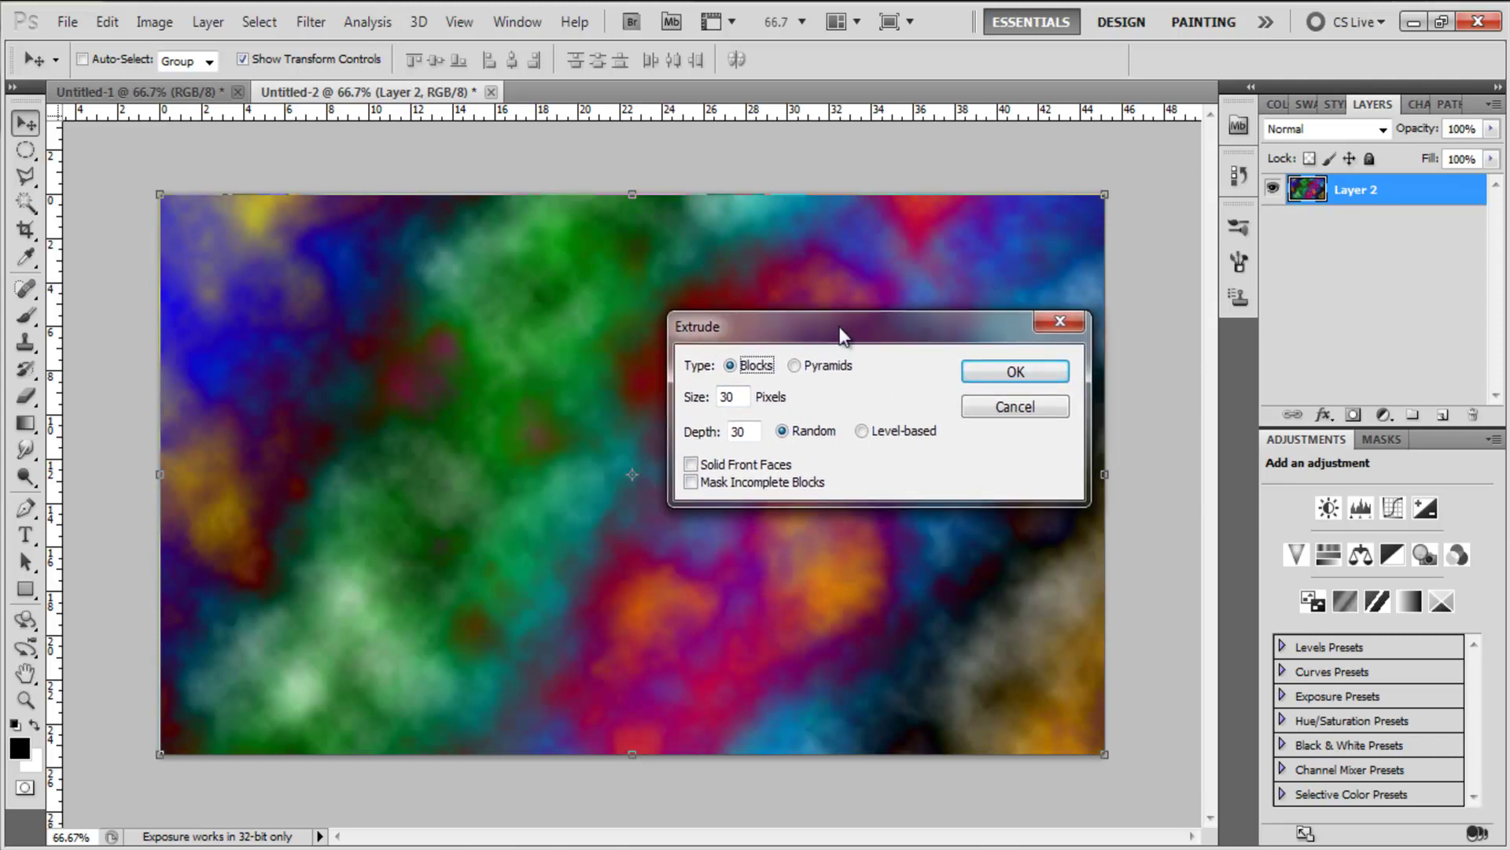
pyautogui.moveTo(841, 335); pyautogui.dragTo(718, 344)
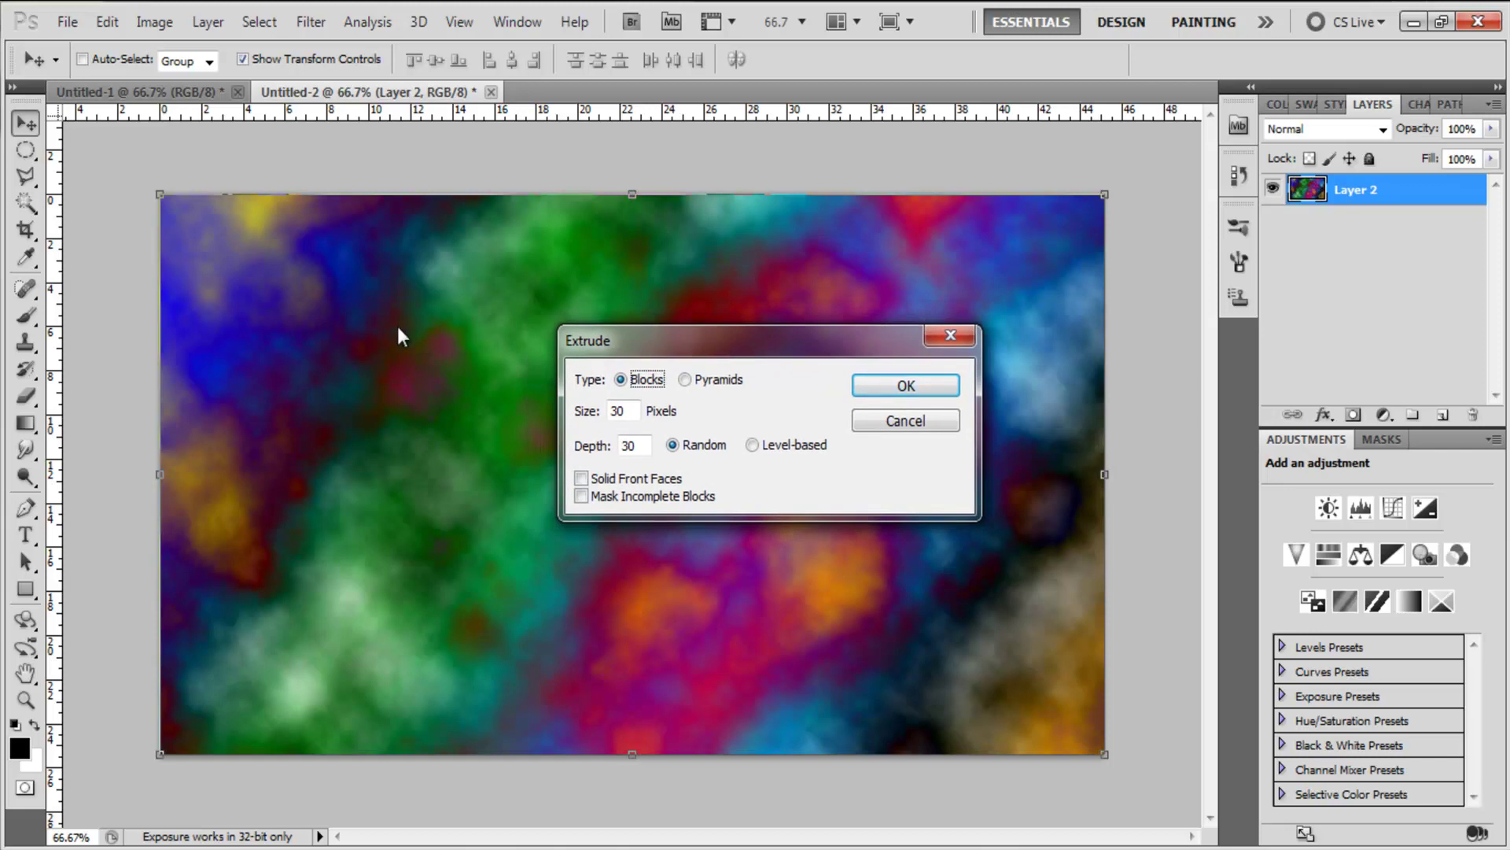
pyautogui.moveTo(752, 337); pyautogui.dragTo(776, 338)
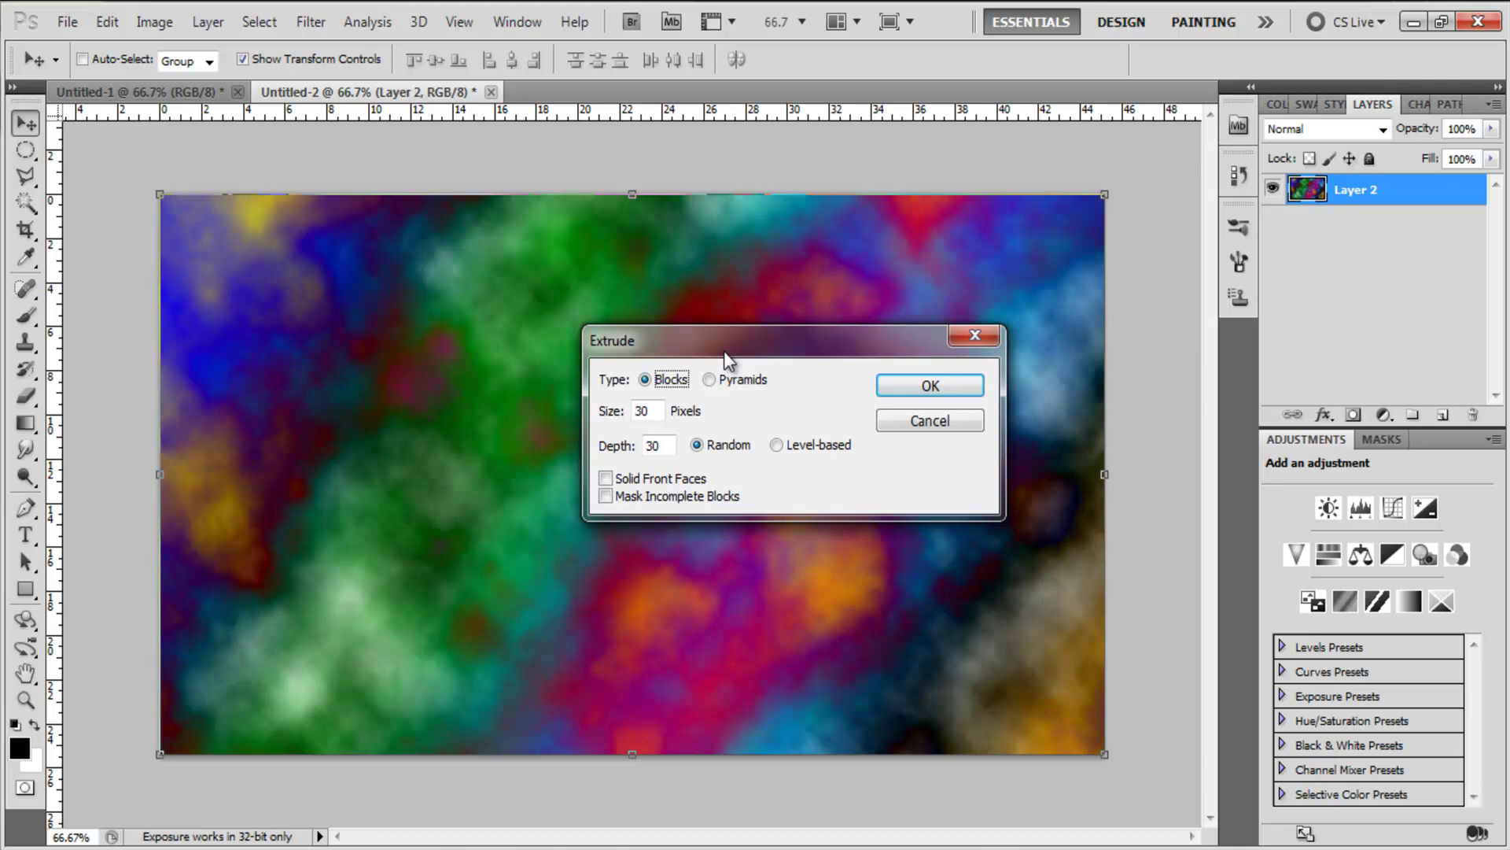
pyautogui.moveTo(688, 345); pyautogui.dragTo(740, 252)
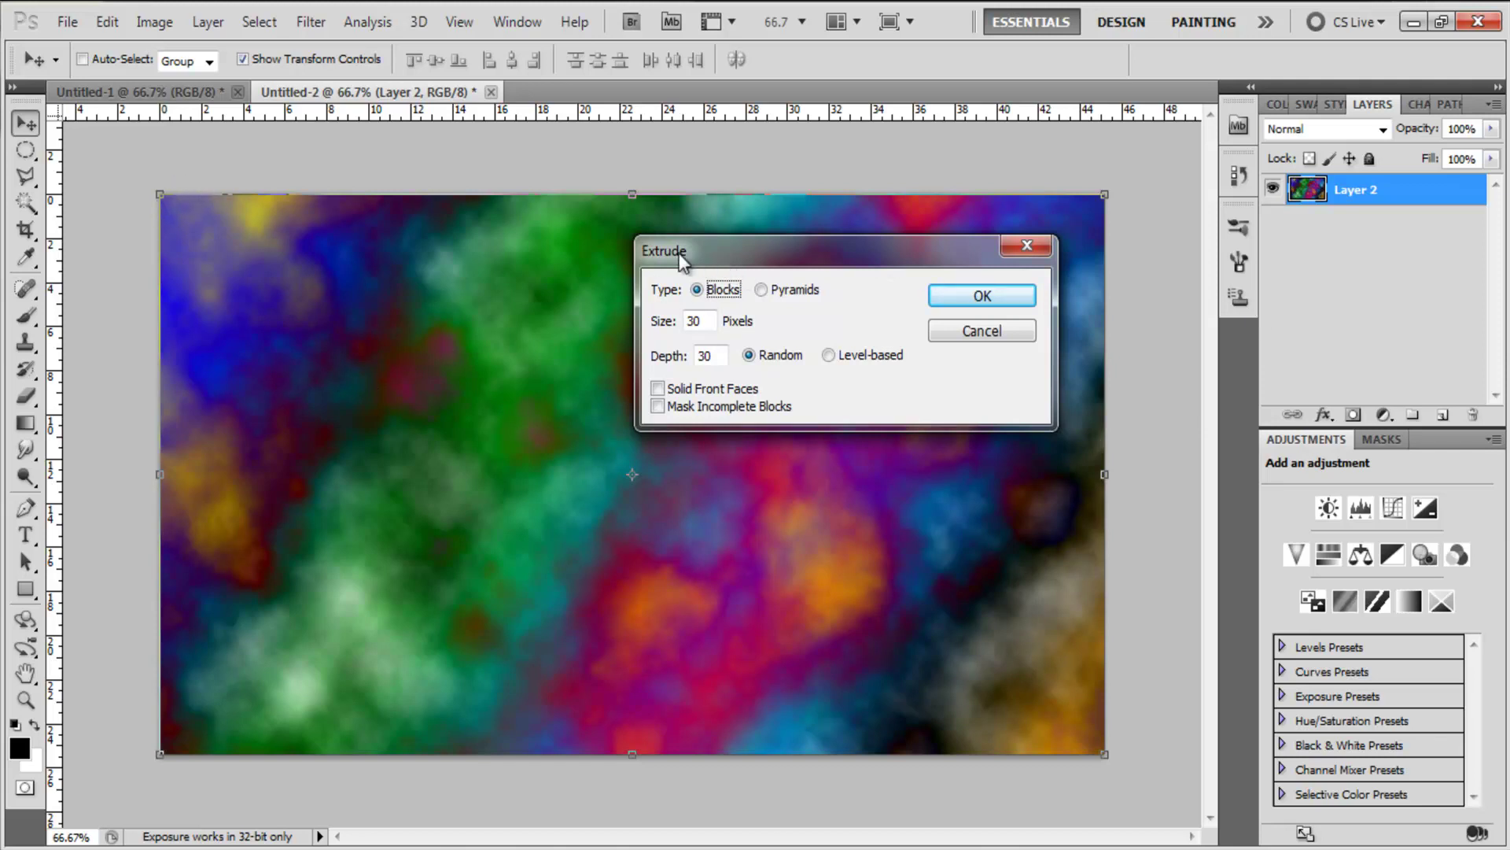
pyautogui.moveTo(694, 261); pyautogui.dragTo(730, 289)
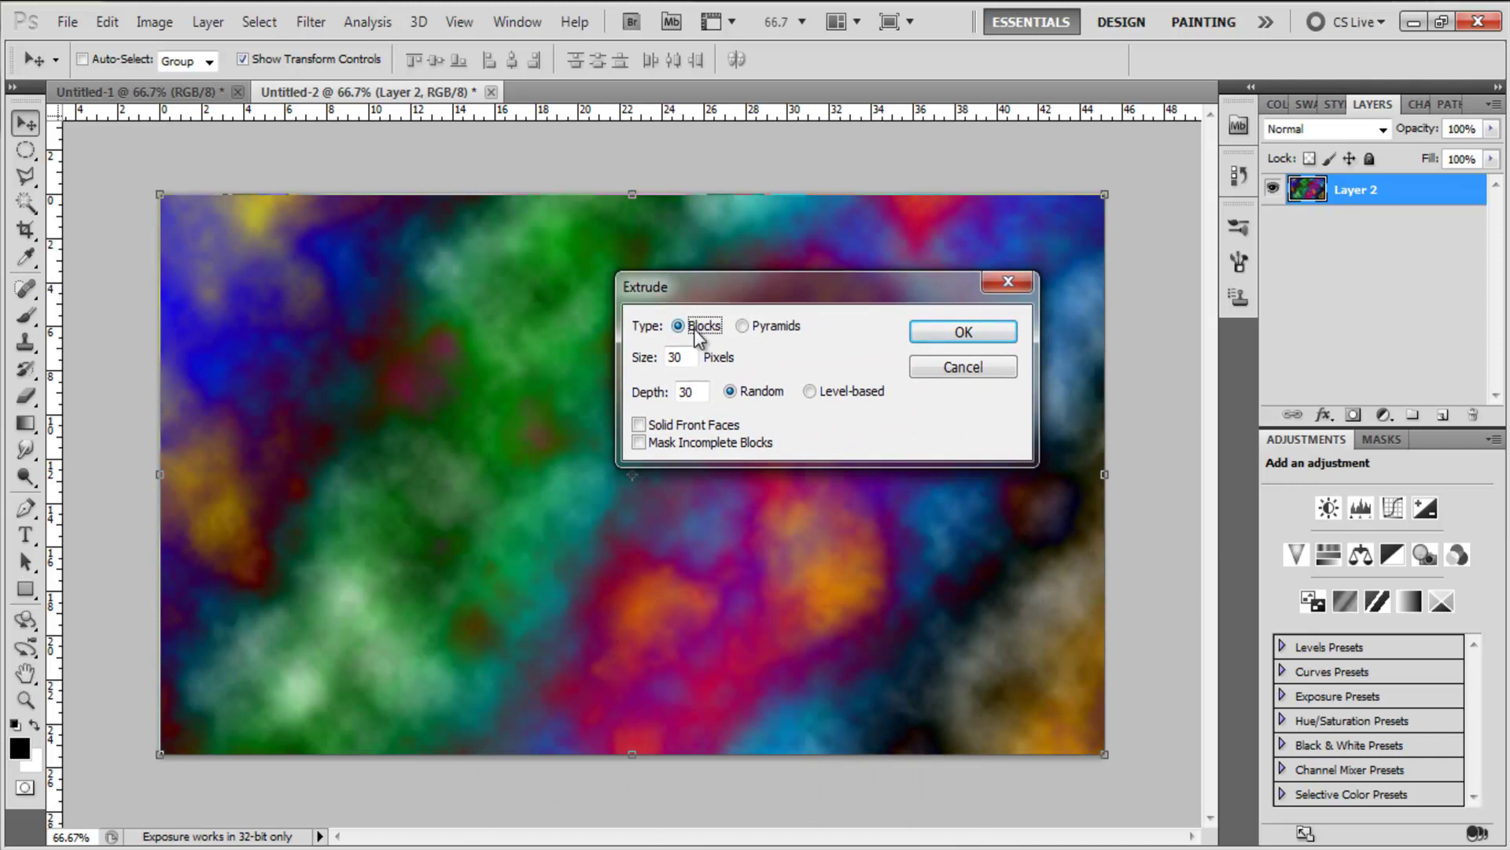
# Step: Apply Extrude as Blocks, Size 30, Depth 30, Random, then repeat it twice with Ctrl+F
pyautogui.click(747, 328)
pyautogui.click(681, 327)
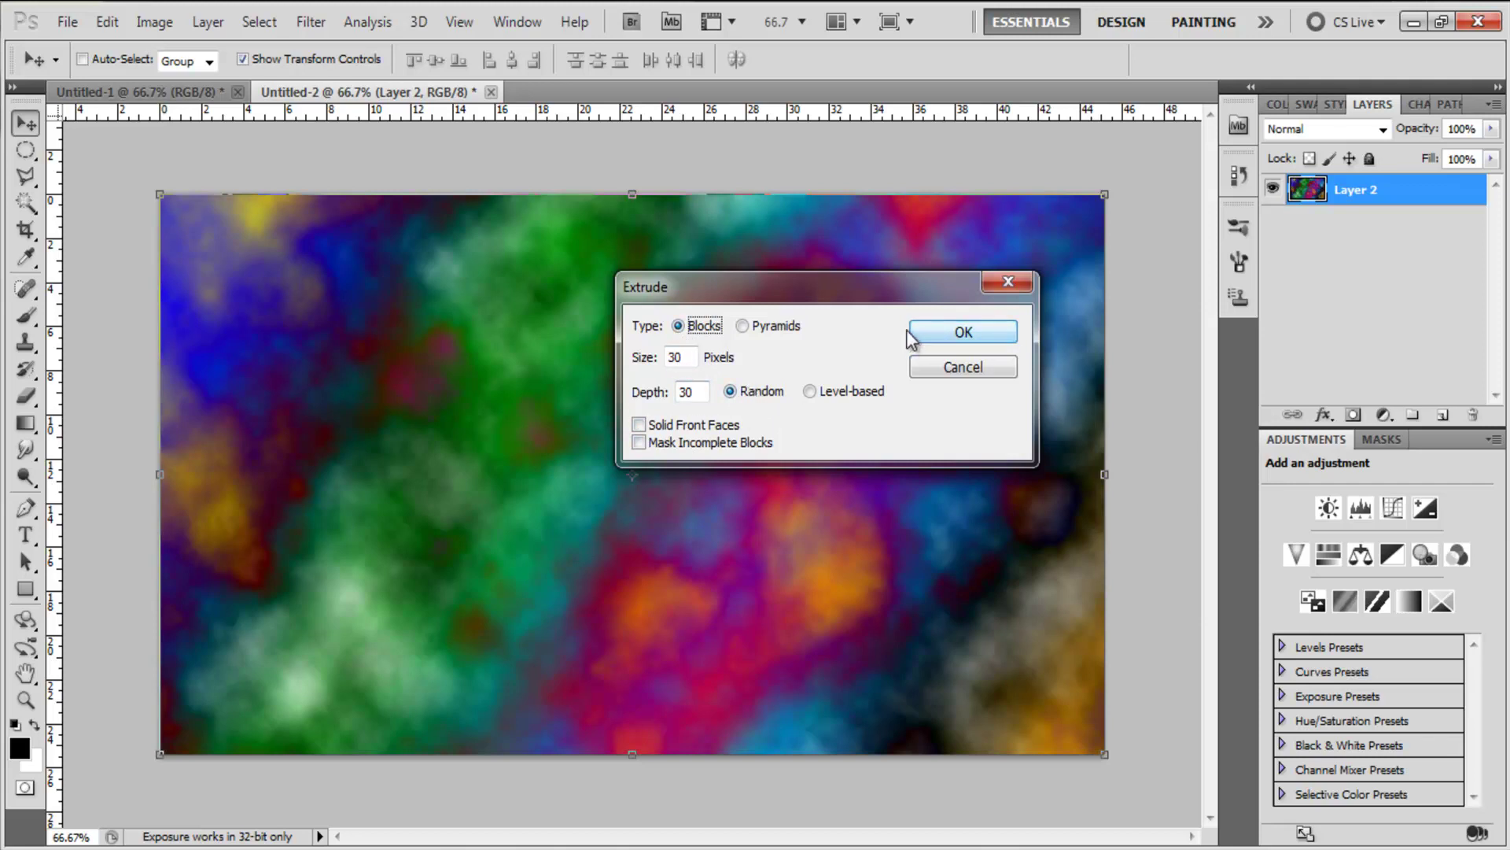
pyautogui.click(961, 336)
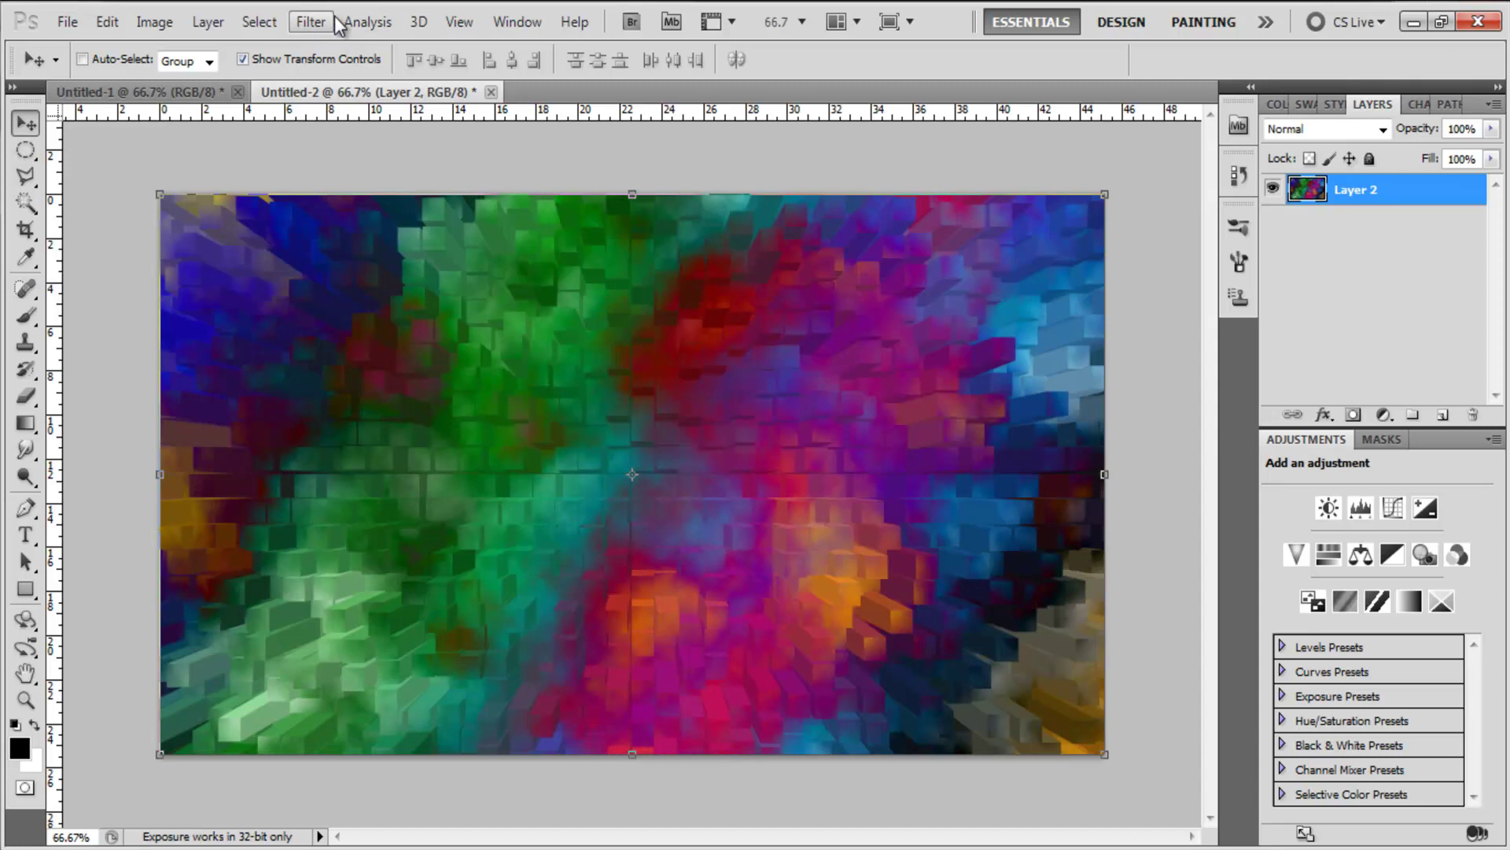
pyautogui.hotkey('ctrl', 'f')
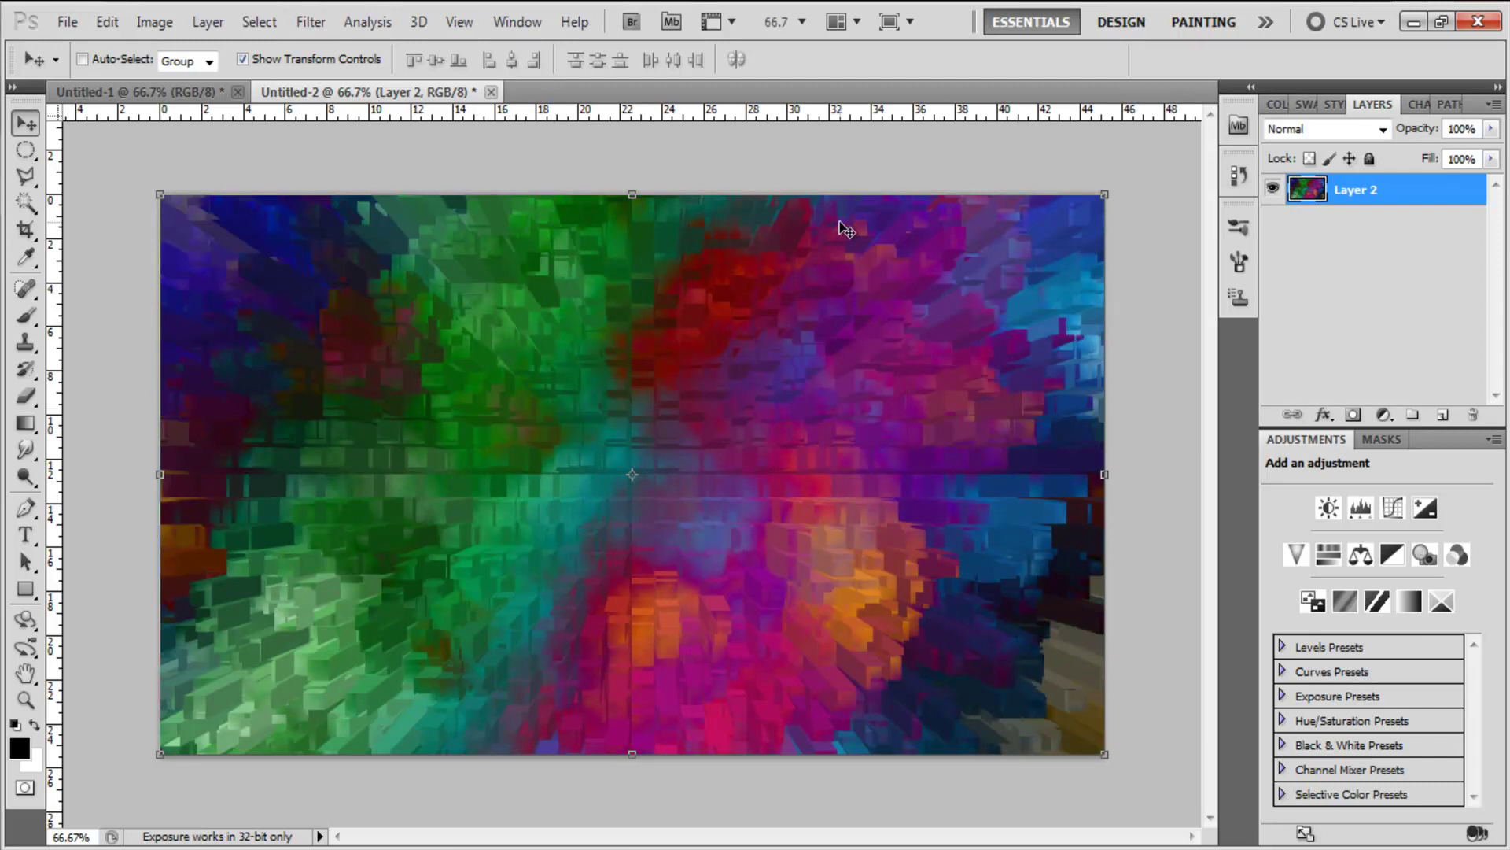
pyautogui.hotkey('ctrl', 'f')
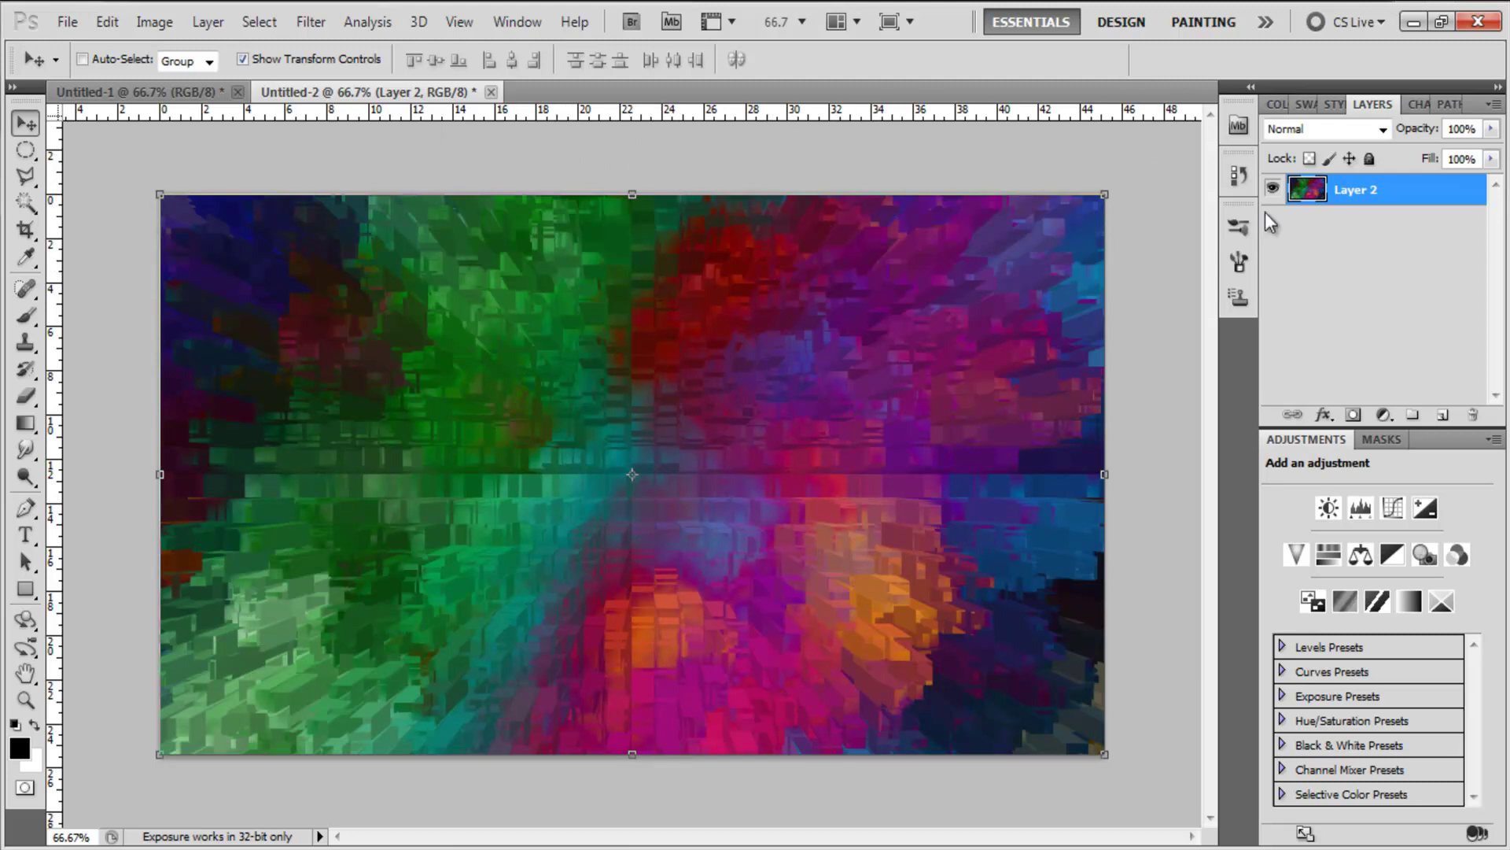
# Step: Convert Layer 2 into a Cylinder mesh using 3D > New Mesh From Grayscale
pyautogui.click(414, 24)
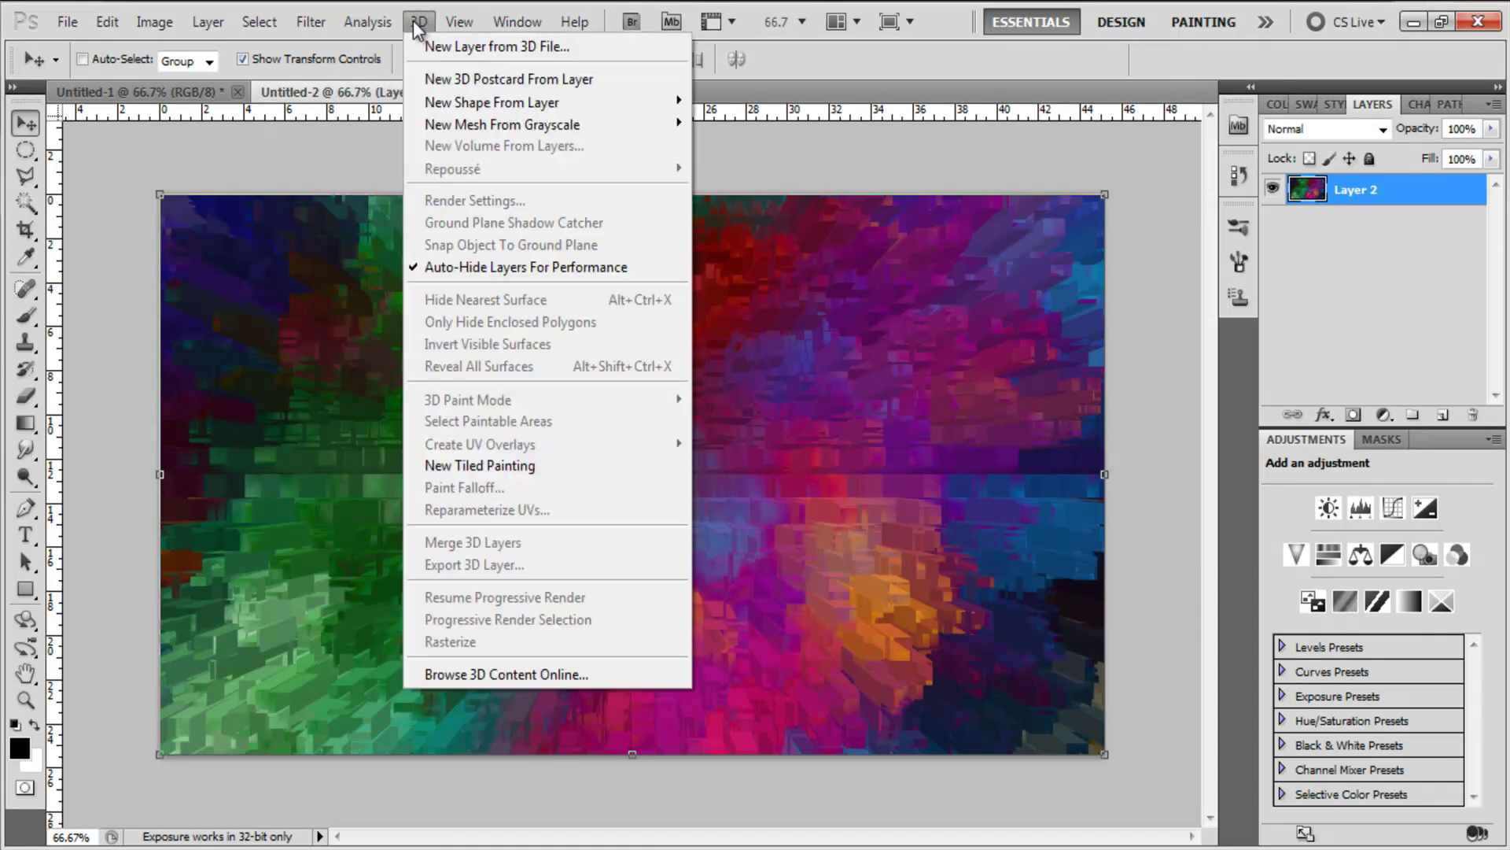
pyautogui.click(412, 22)
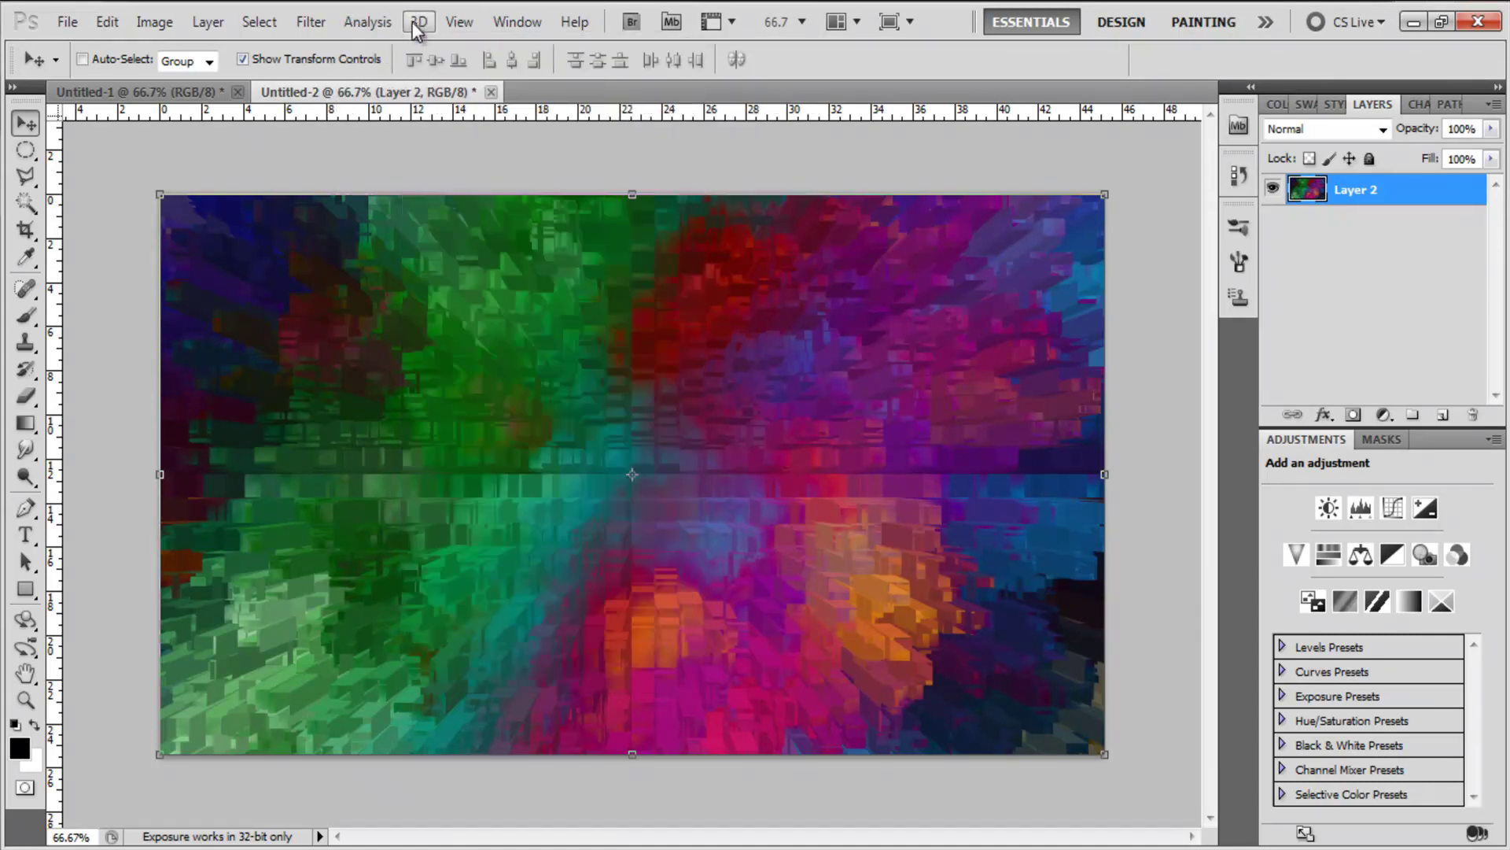
pyautogui.click(412, 22)
pyautogui.click(415, 22)
pyautogui.click(415, 23)
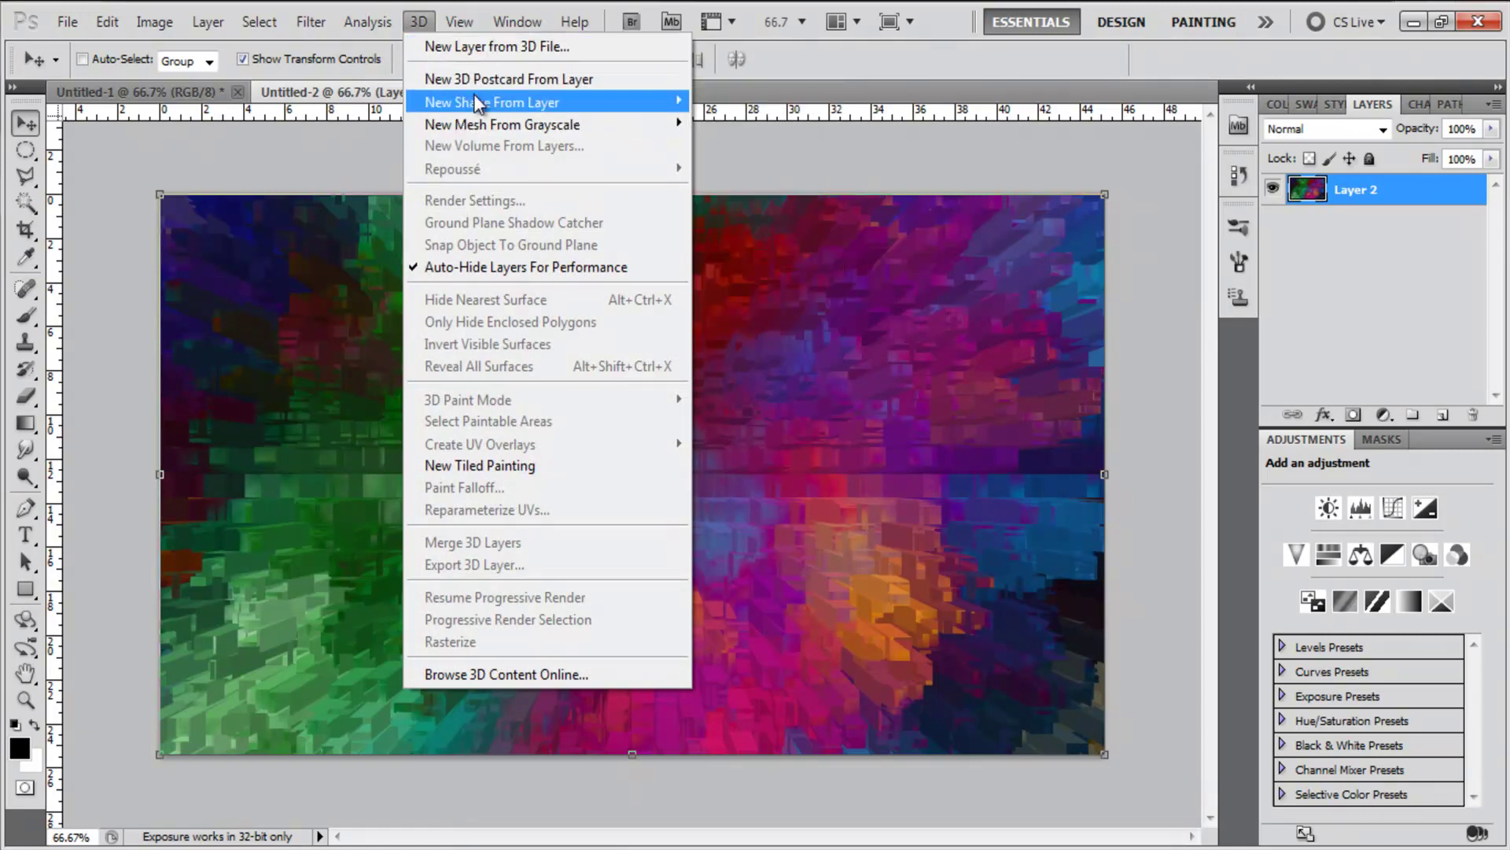
pyautogui.moveTo(474, 112)
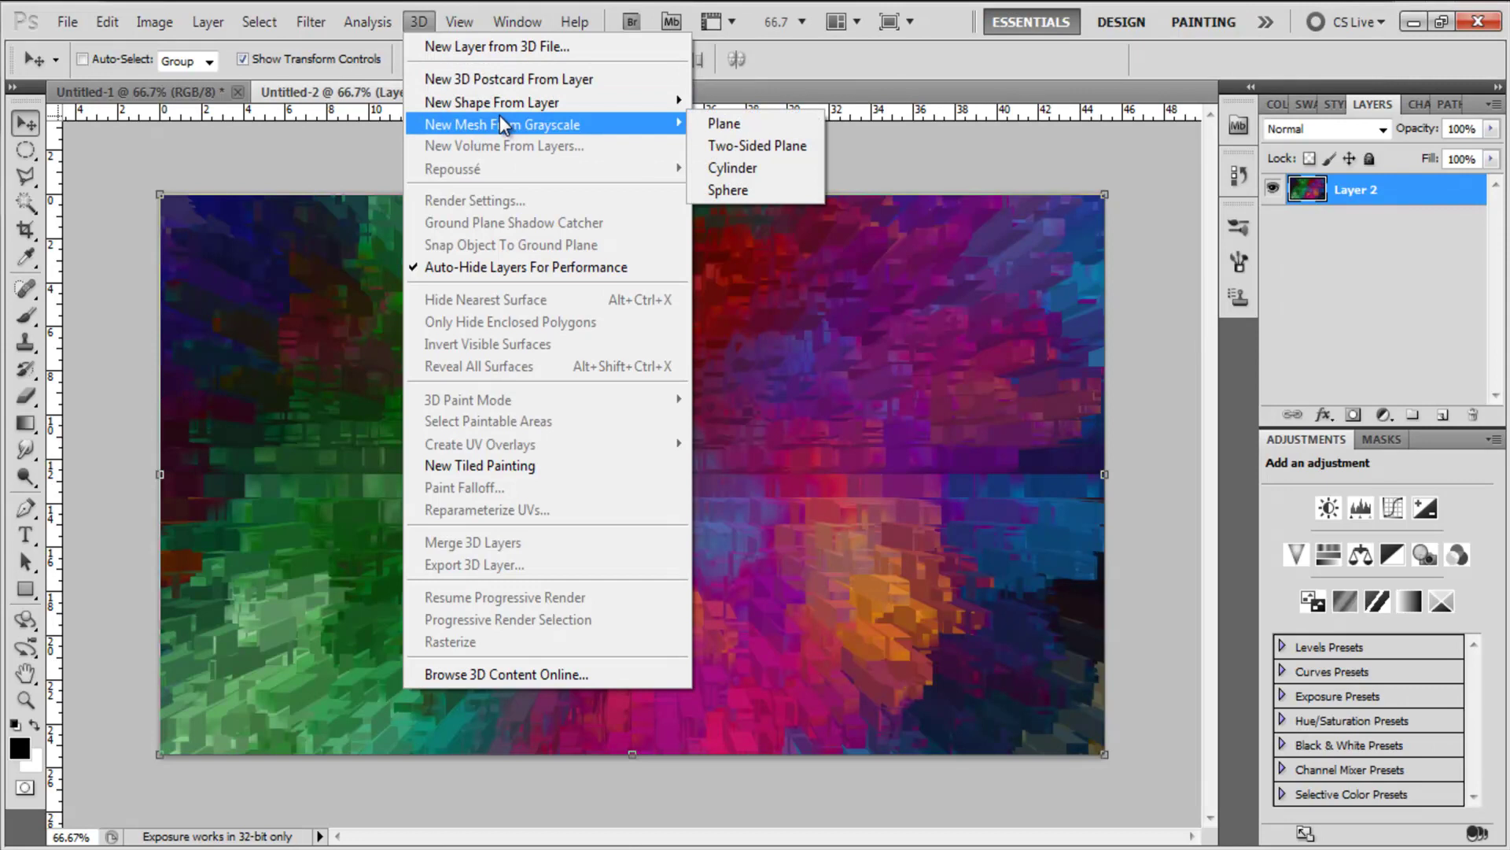
pyautogui.click(422, 23)
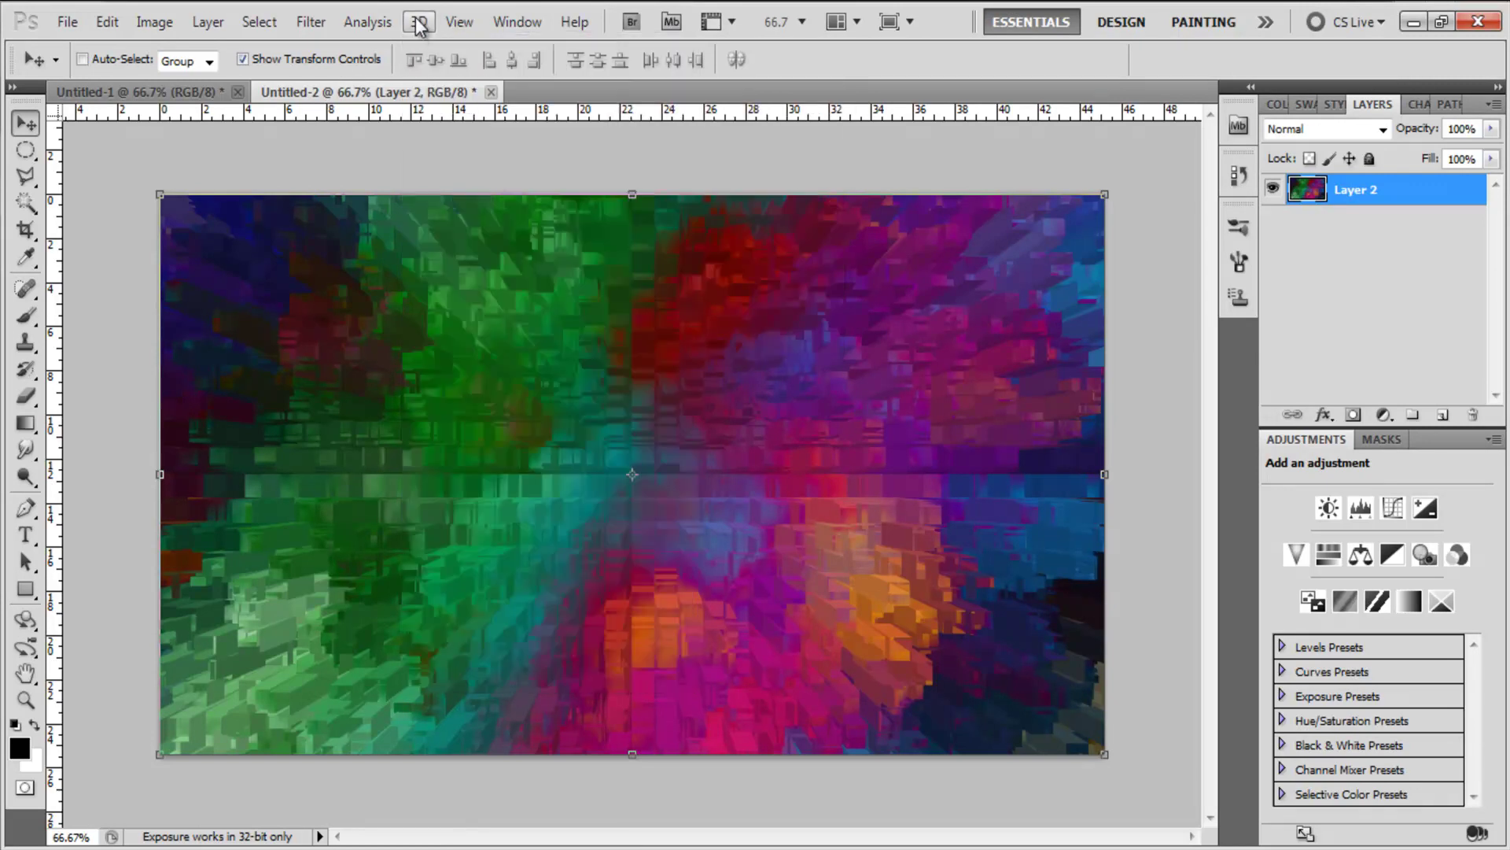
pyautogui.click(421, 24)
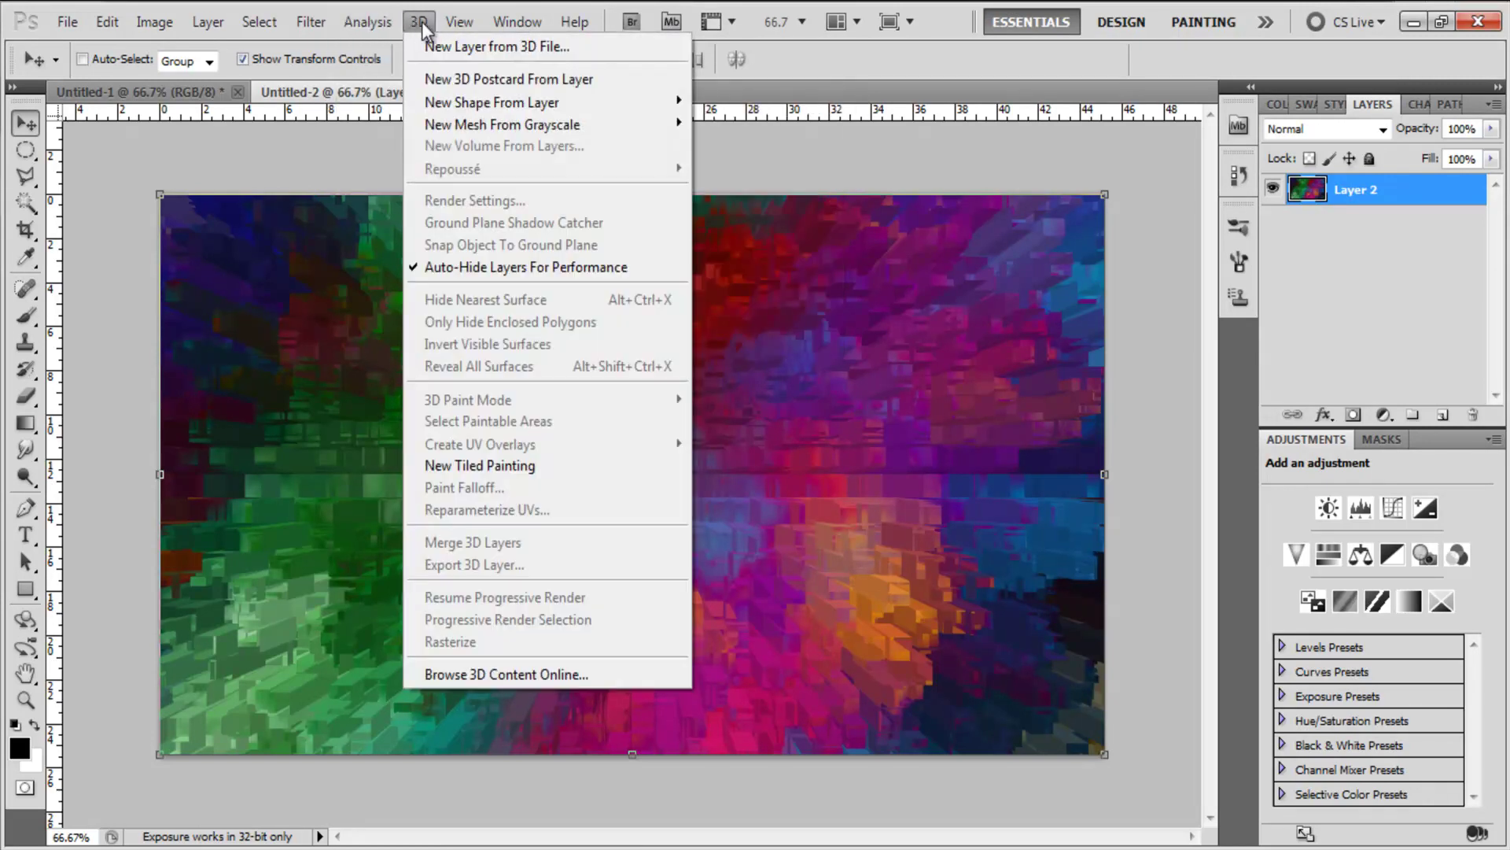
pyautogui.moveTo(472, 124)
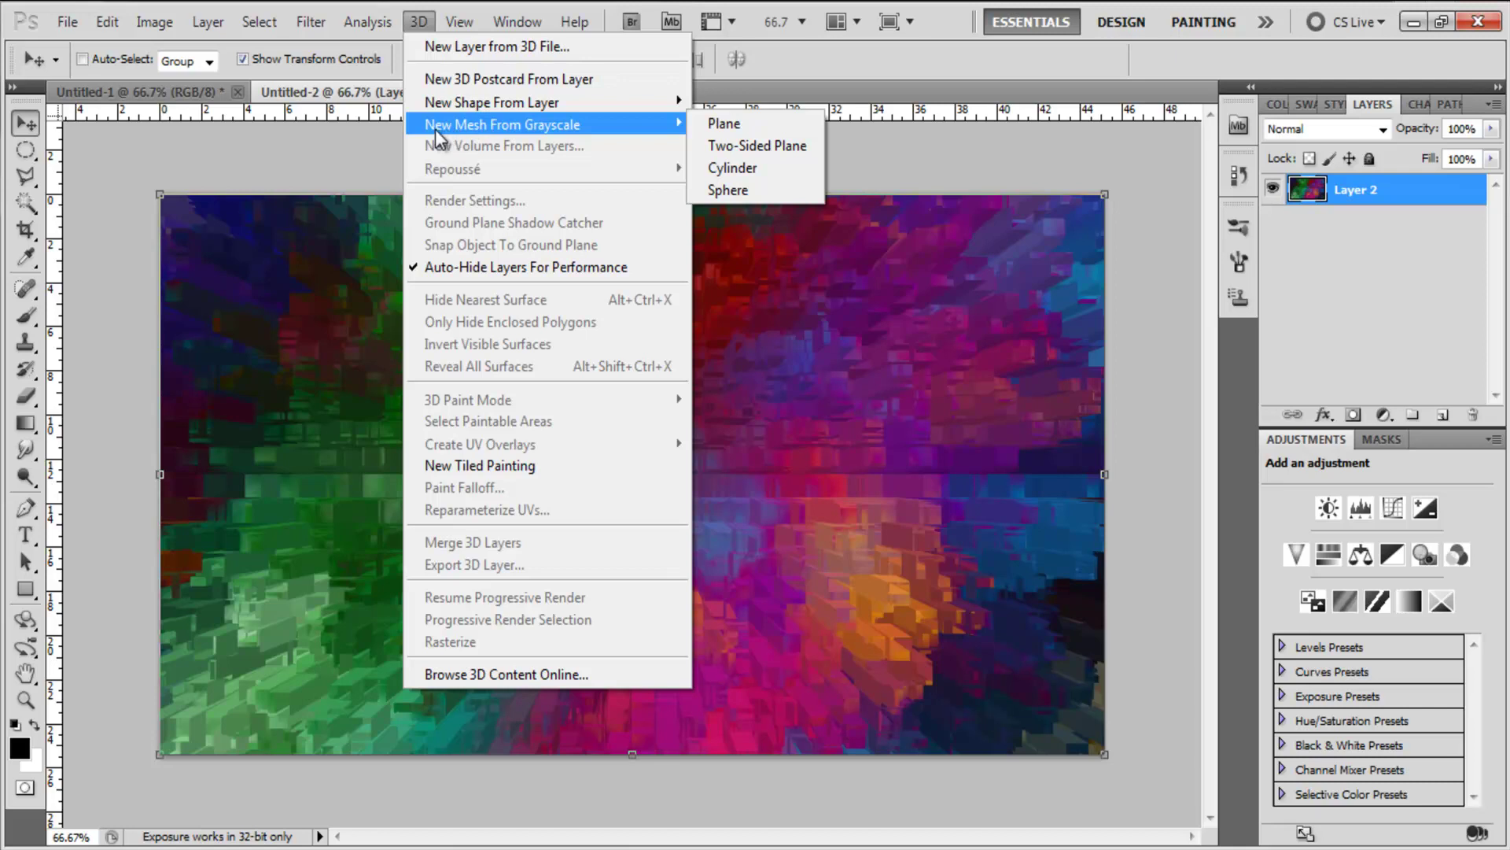
pyautogui.click(737, 175)
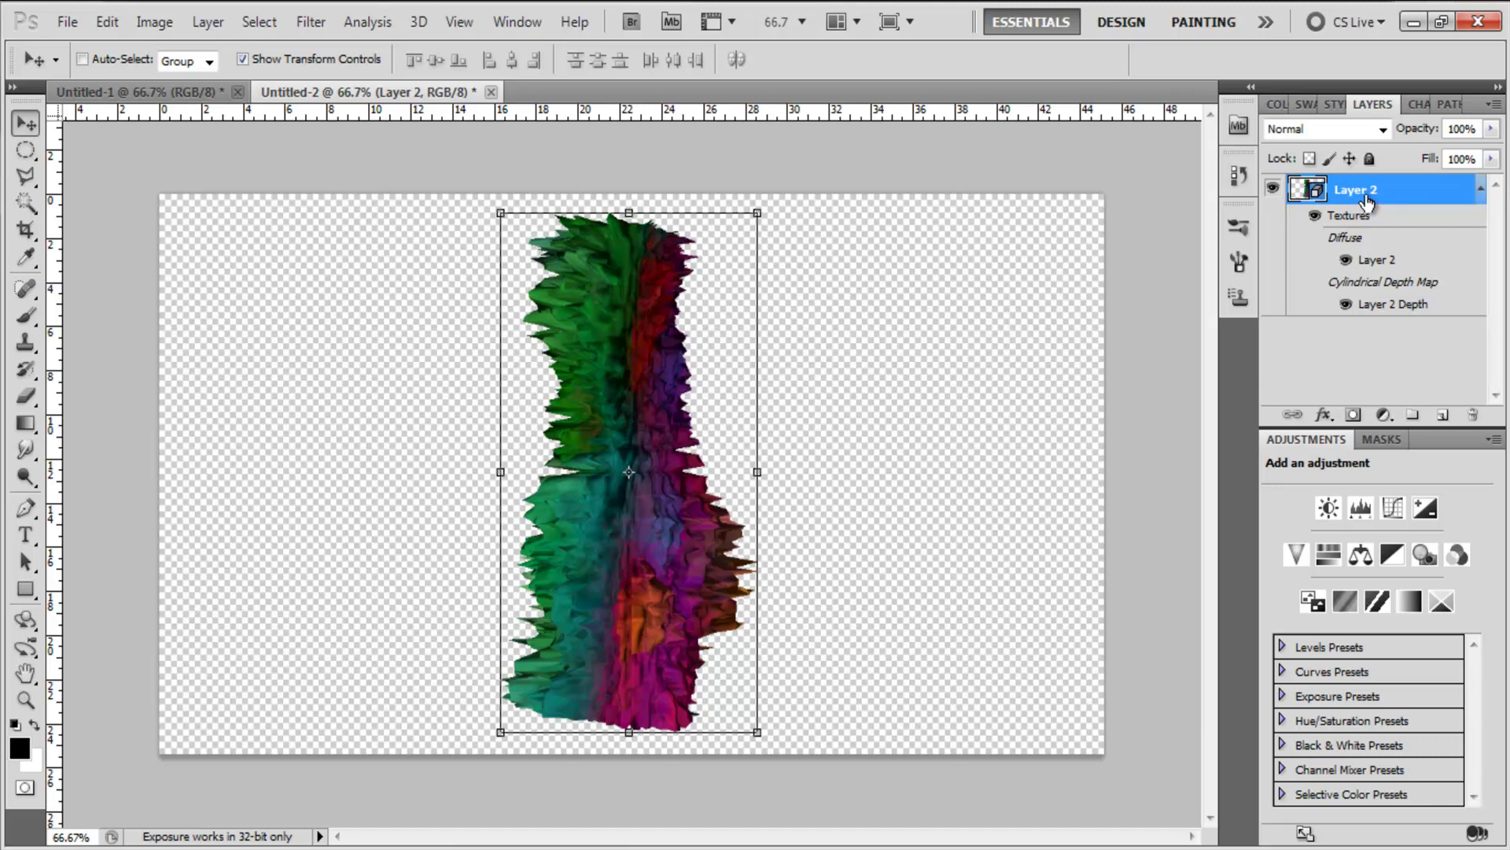
# Step: Duplicate the 3D cylinder layer and merge it with Layer 2 into one flat layer
pyautogui.hotkey('ctrl', 'j')
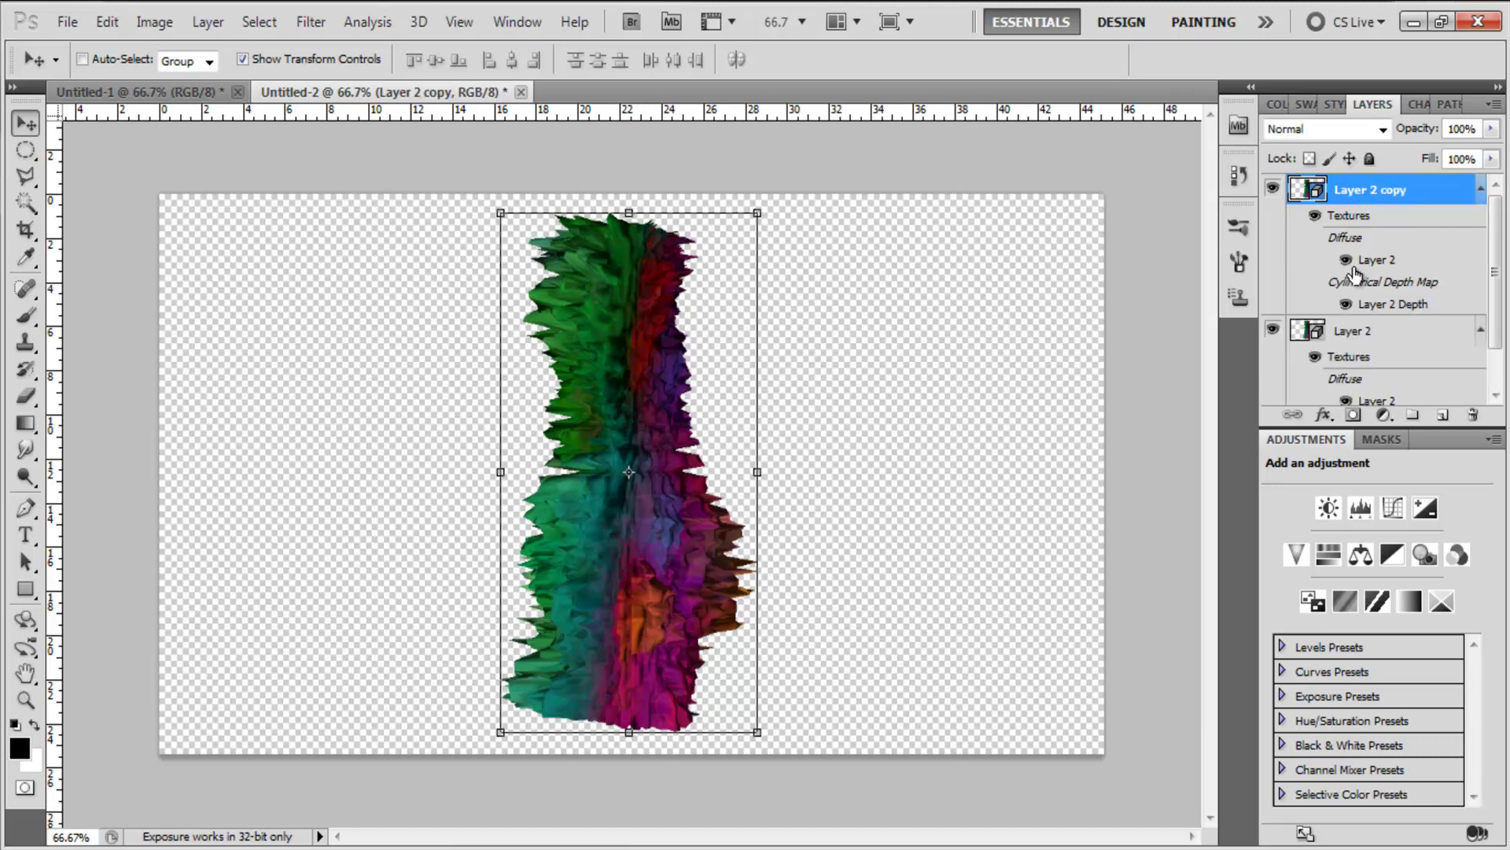
pyautogui.keyDown('shift'); pyautogui.click(1373, 334); pyautogui.keyUp('shift')
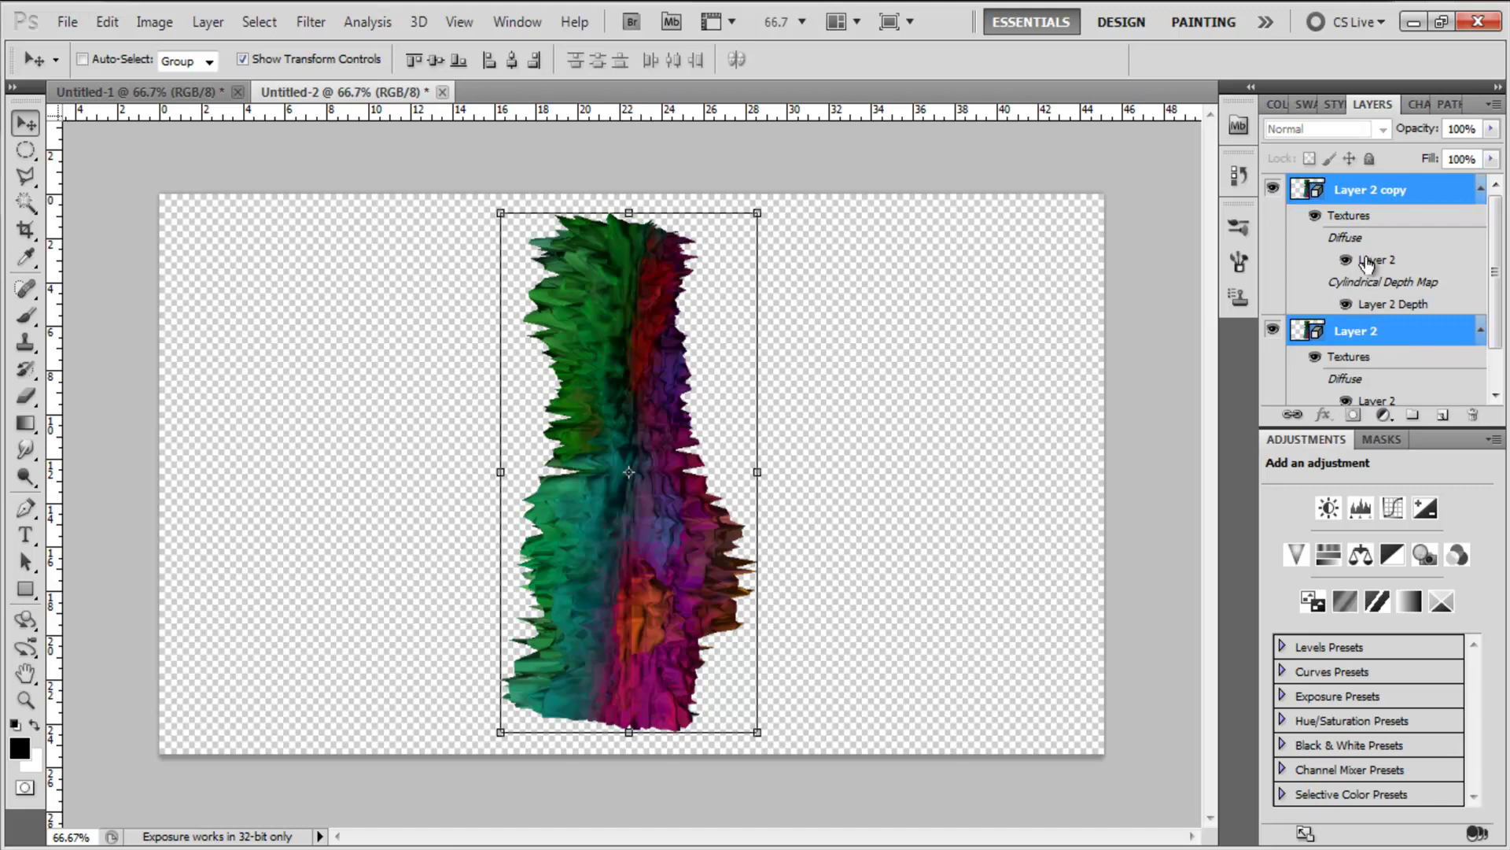
pyautogui.hotkey('ctrl', 'e')
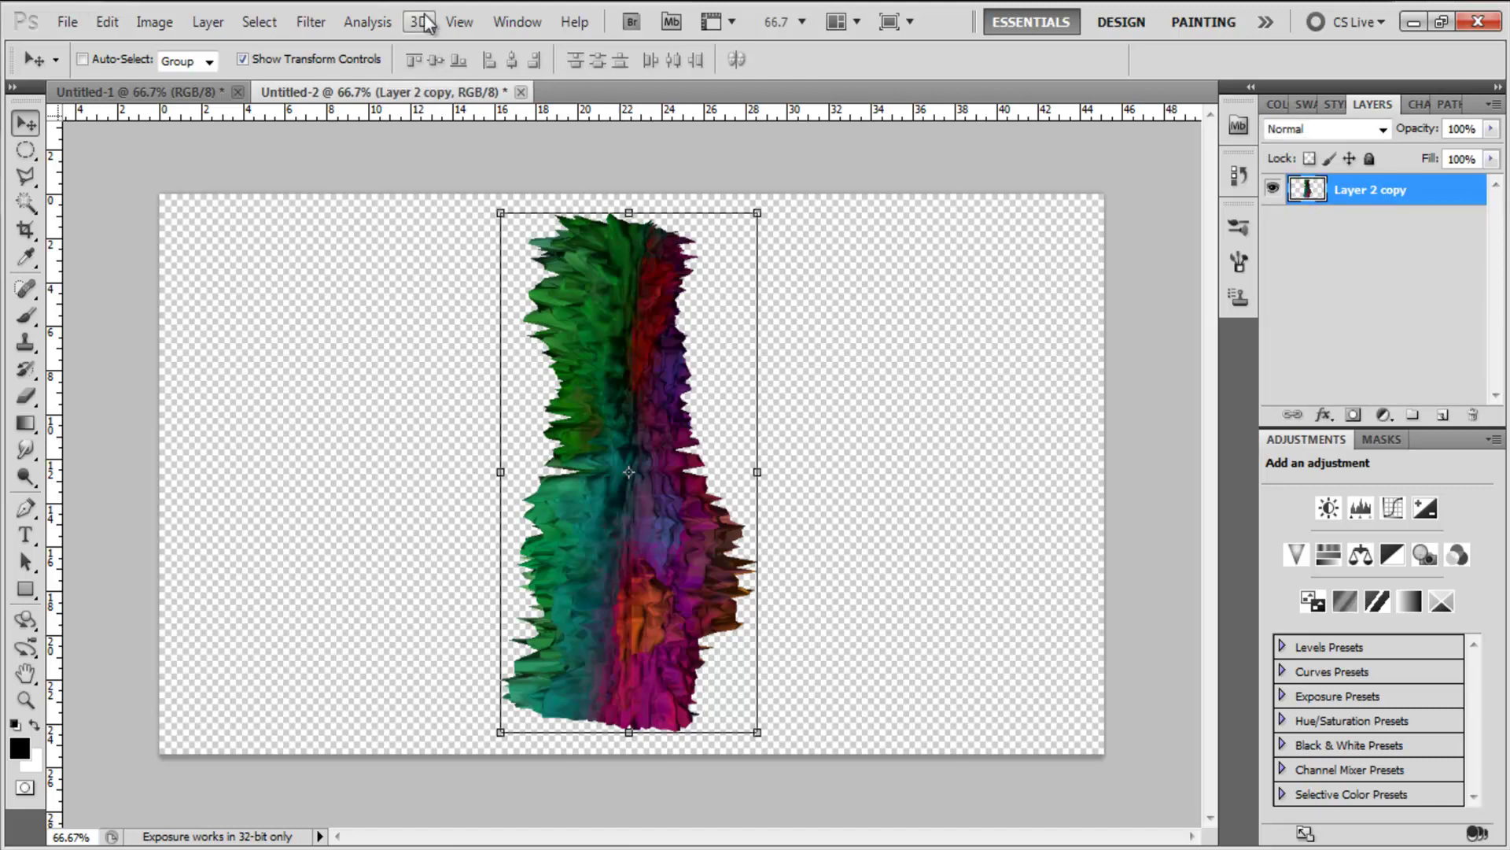
# Step: Apply Filter > Sharpen > Sharpen to the merged Layer 2 copy
pyautogui.click(299, 25)
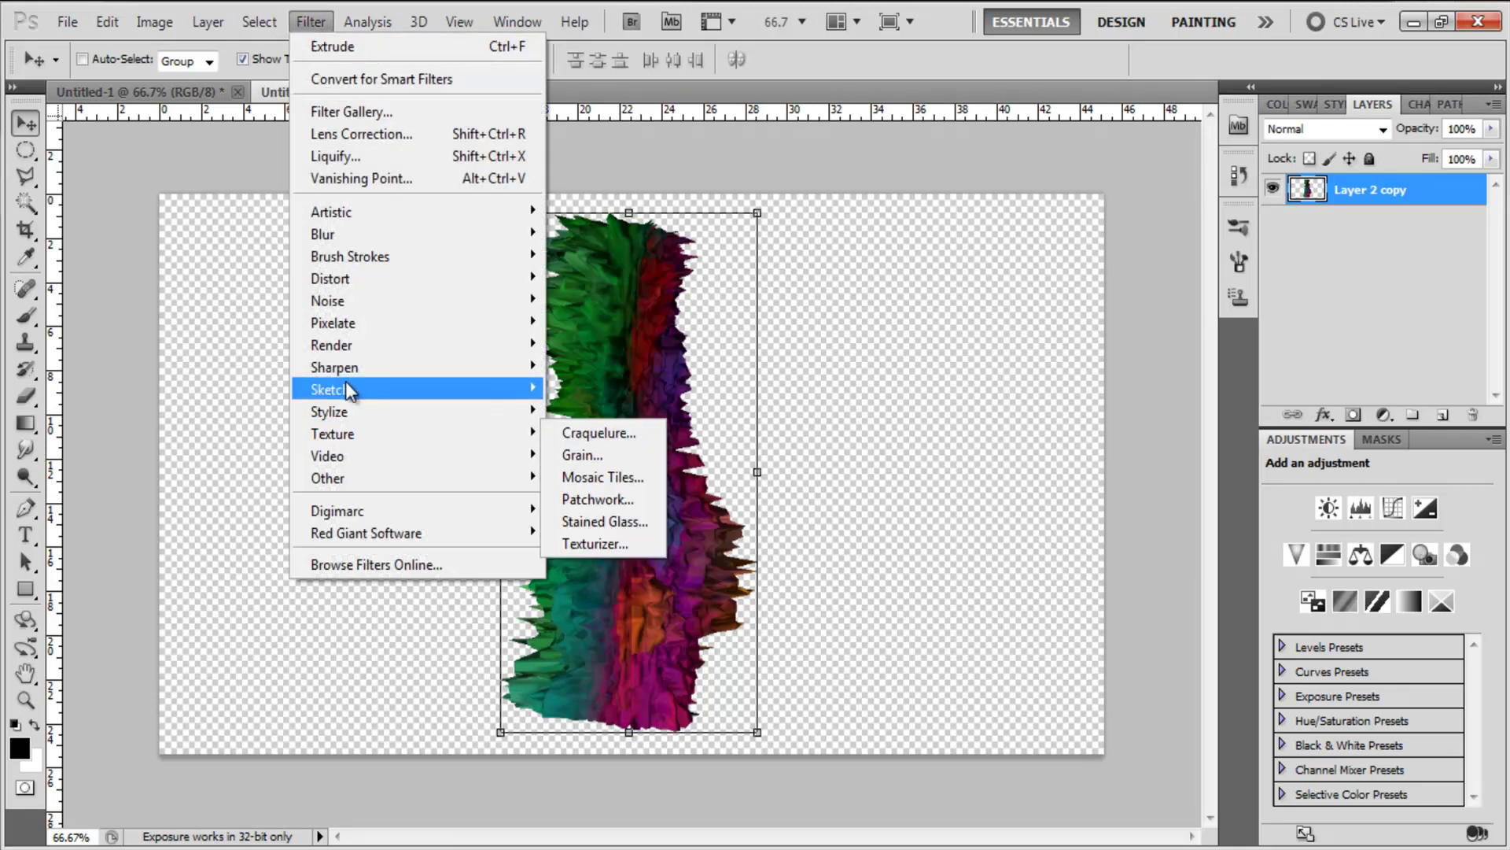
pyautogui.moveTo(394, 367)
pyautogui.click(584, 365)
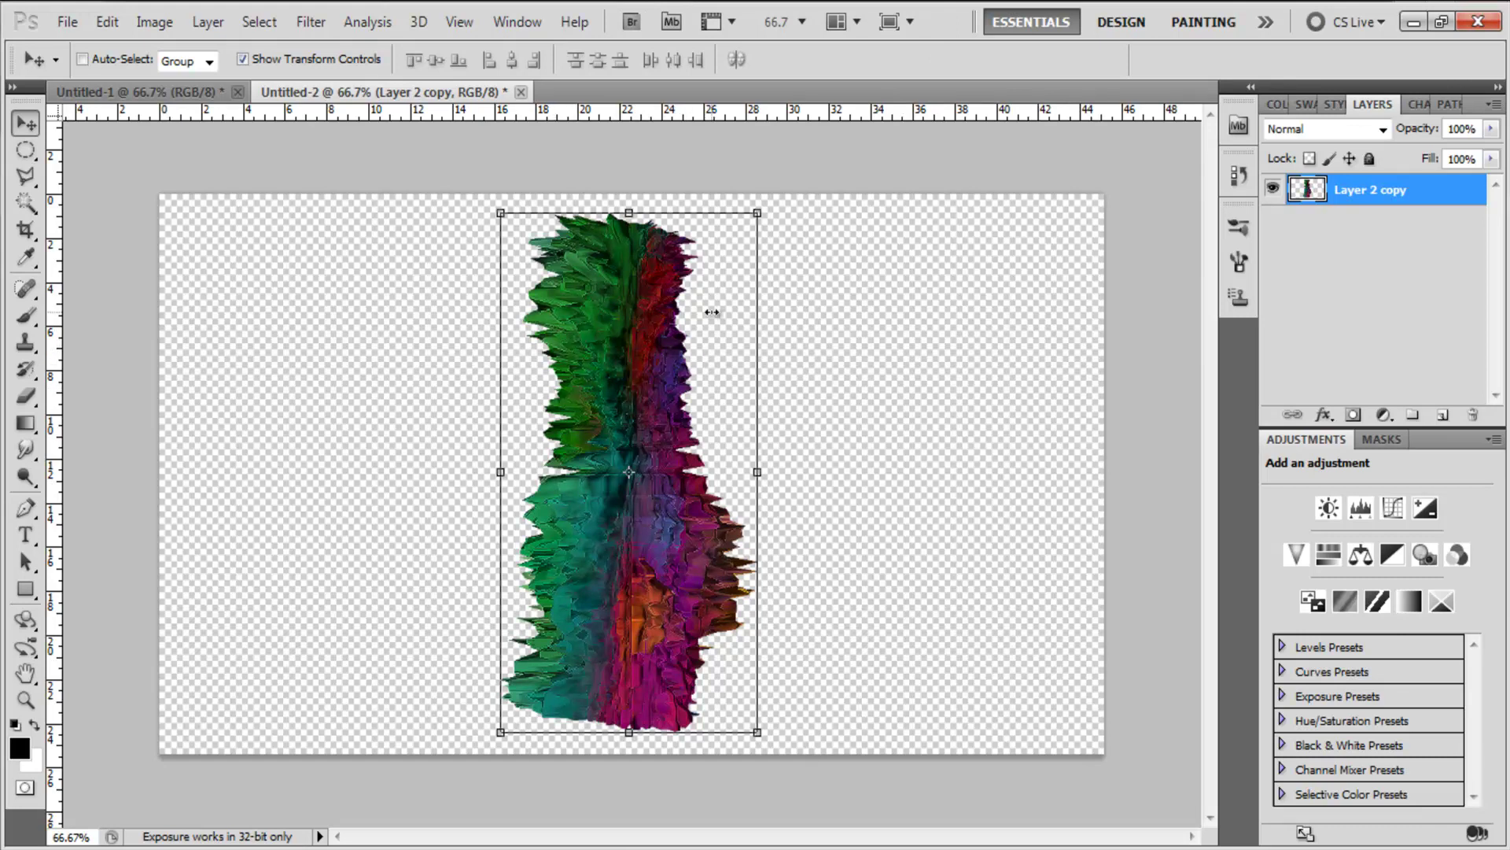
# Step: Convert Layer 2 copy into a Plane mesh via 3D > New Mesh From Grayscale
pyautogui.click(415, 21)
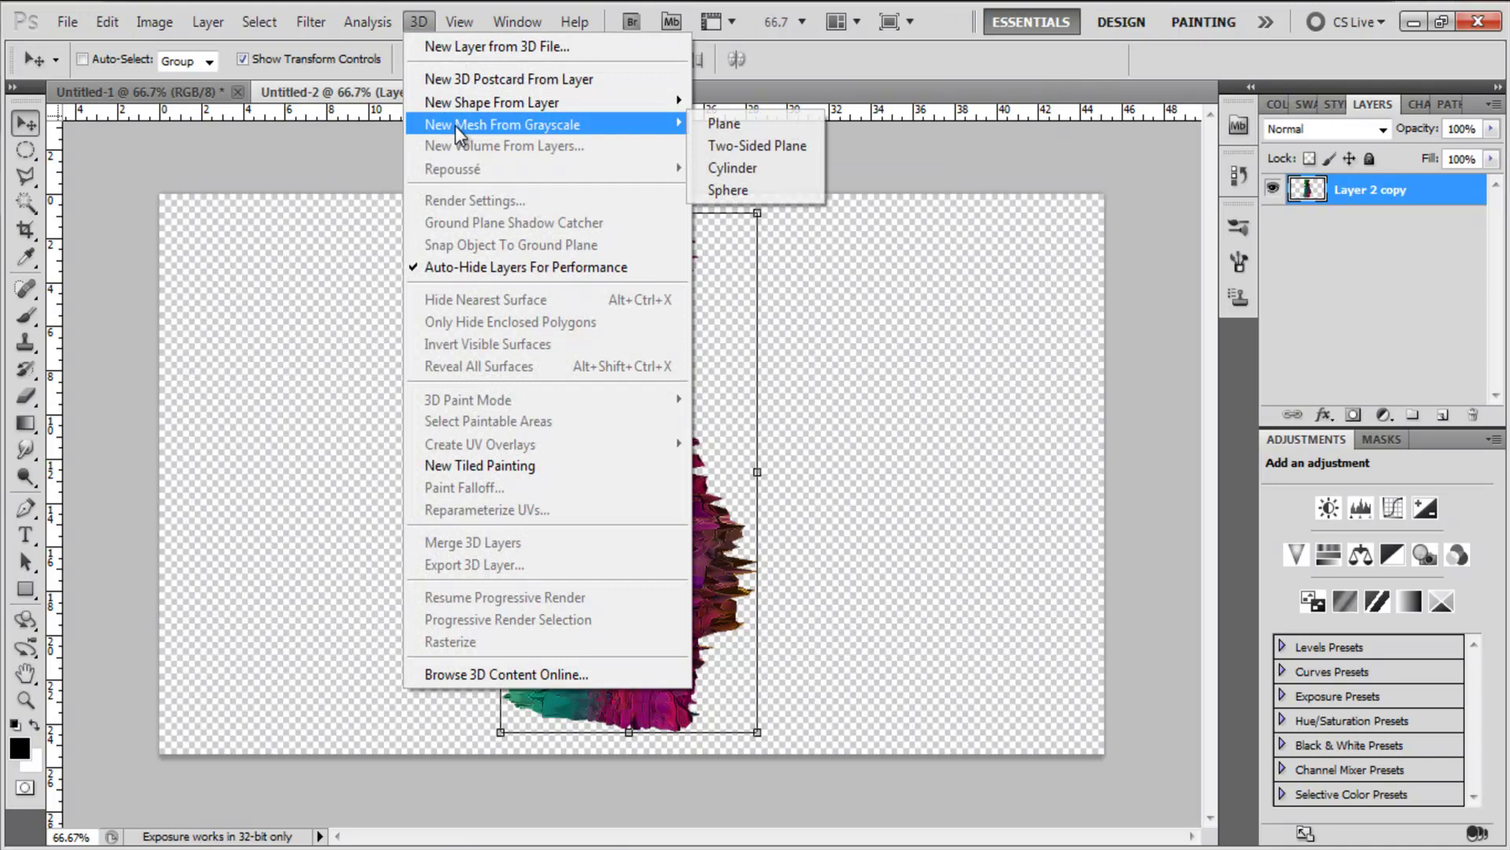
pyautogui.moveTo(637, 126)
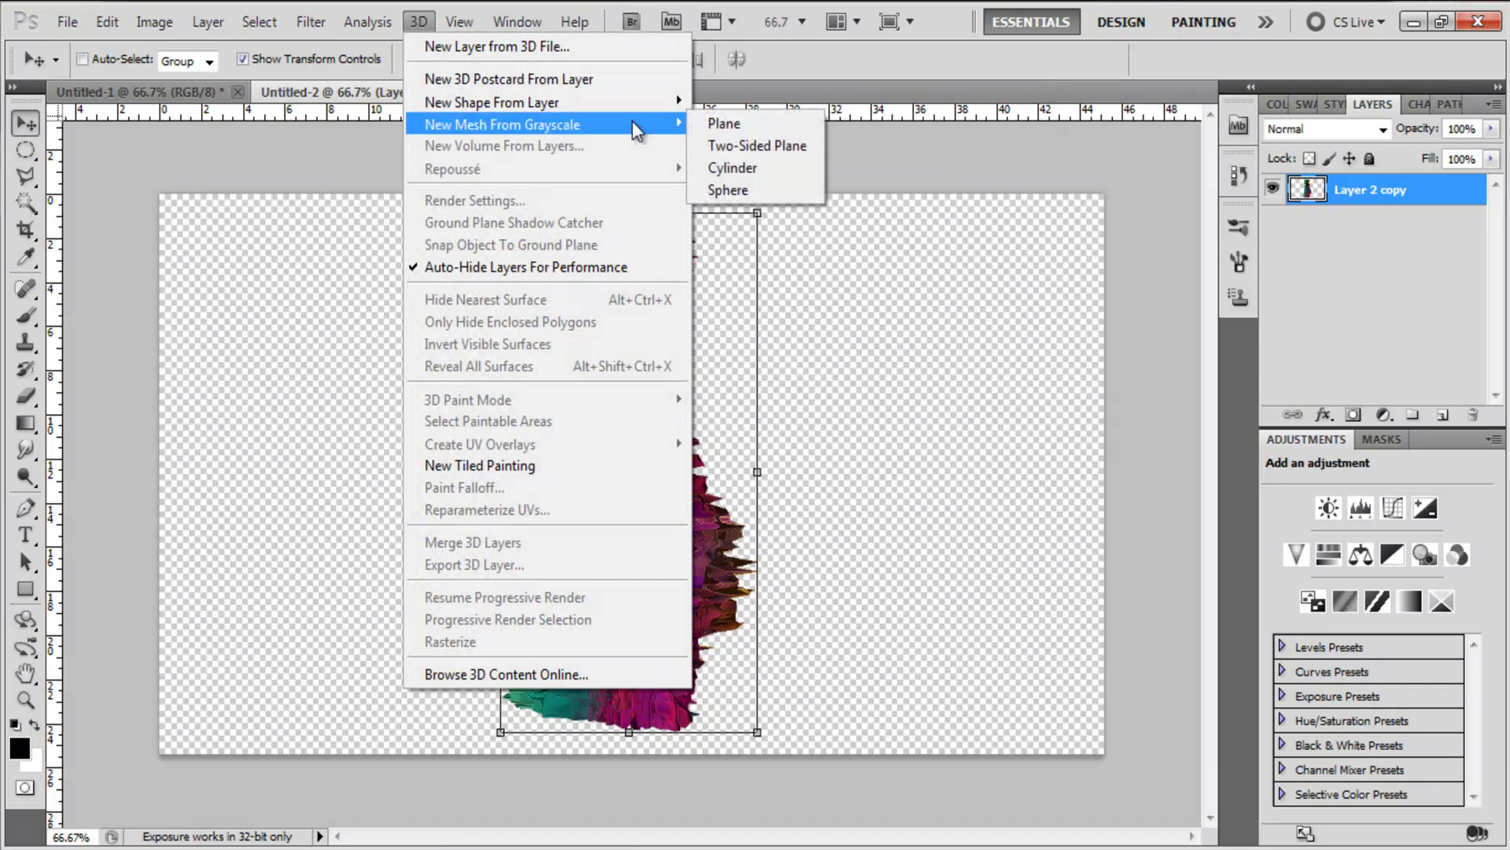
pyautogui.click(735, 126)
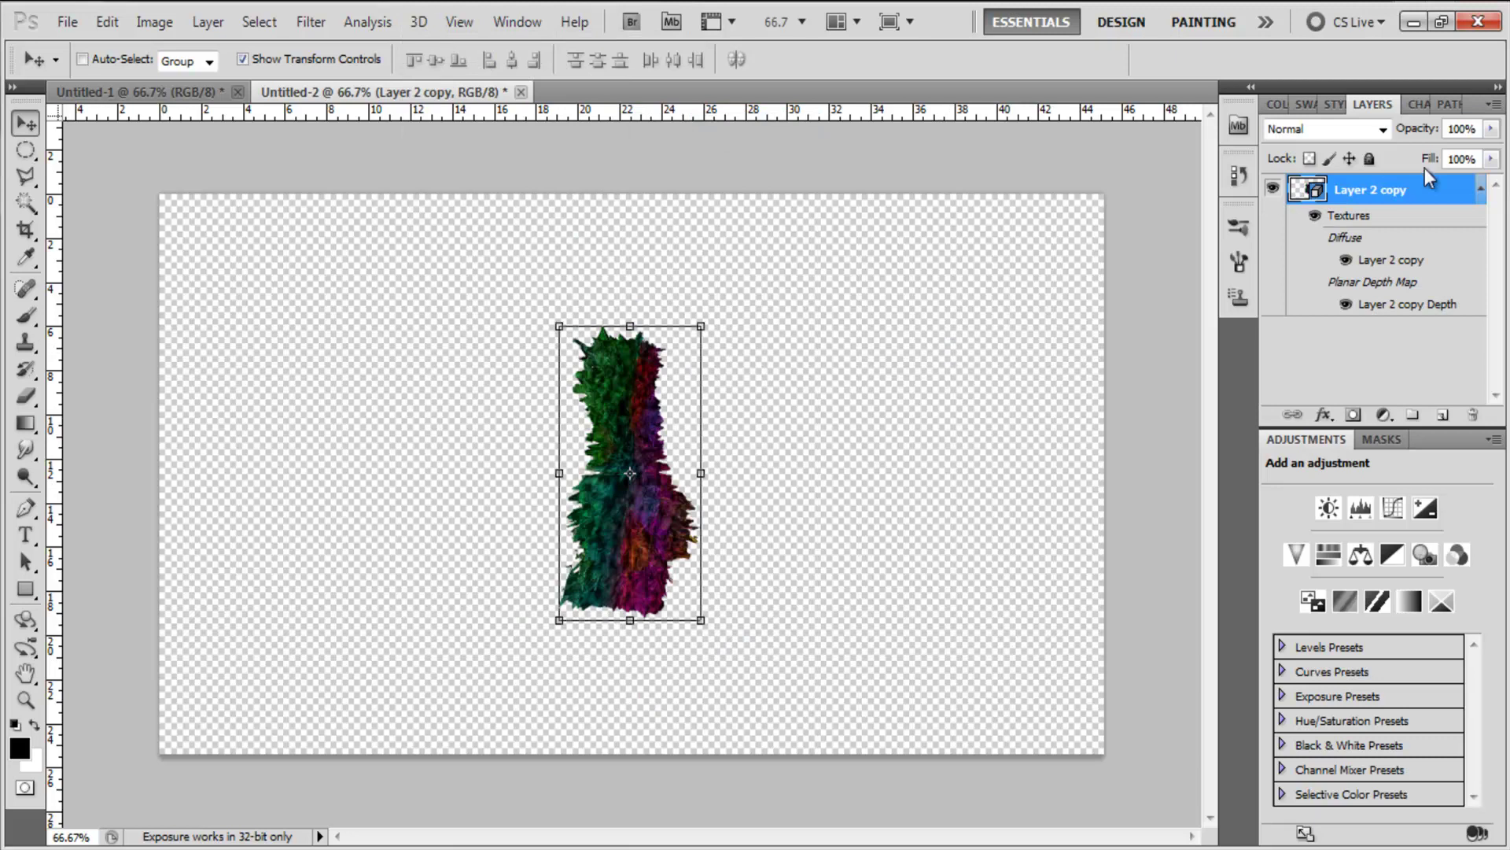
# Step: Duplicate the plane mesh layer and merge it with Layer 2 copy into Layer 2 copy 2
pyautogui.hotkey('ctrl', 'j')
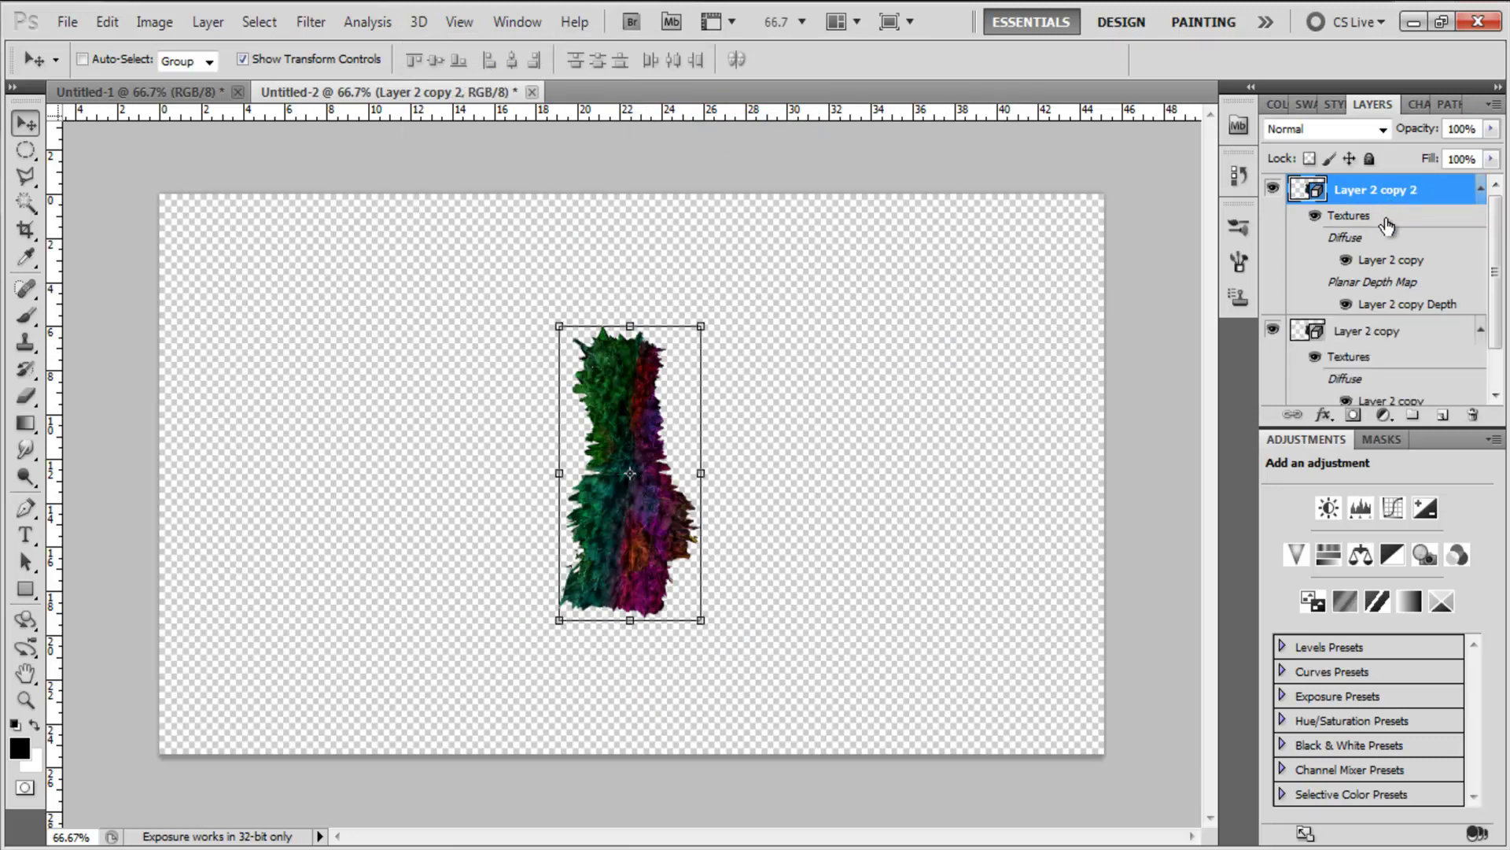
pyautogui.keyDown('shift'); pyautogui.click(1382, 340); pyautogui.keyUp('shift')
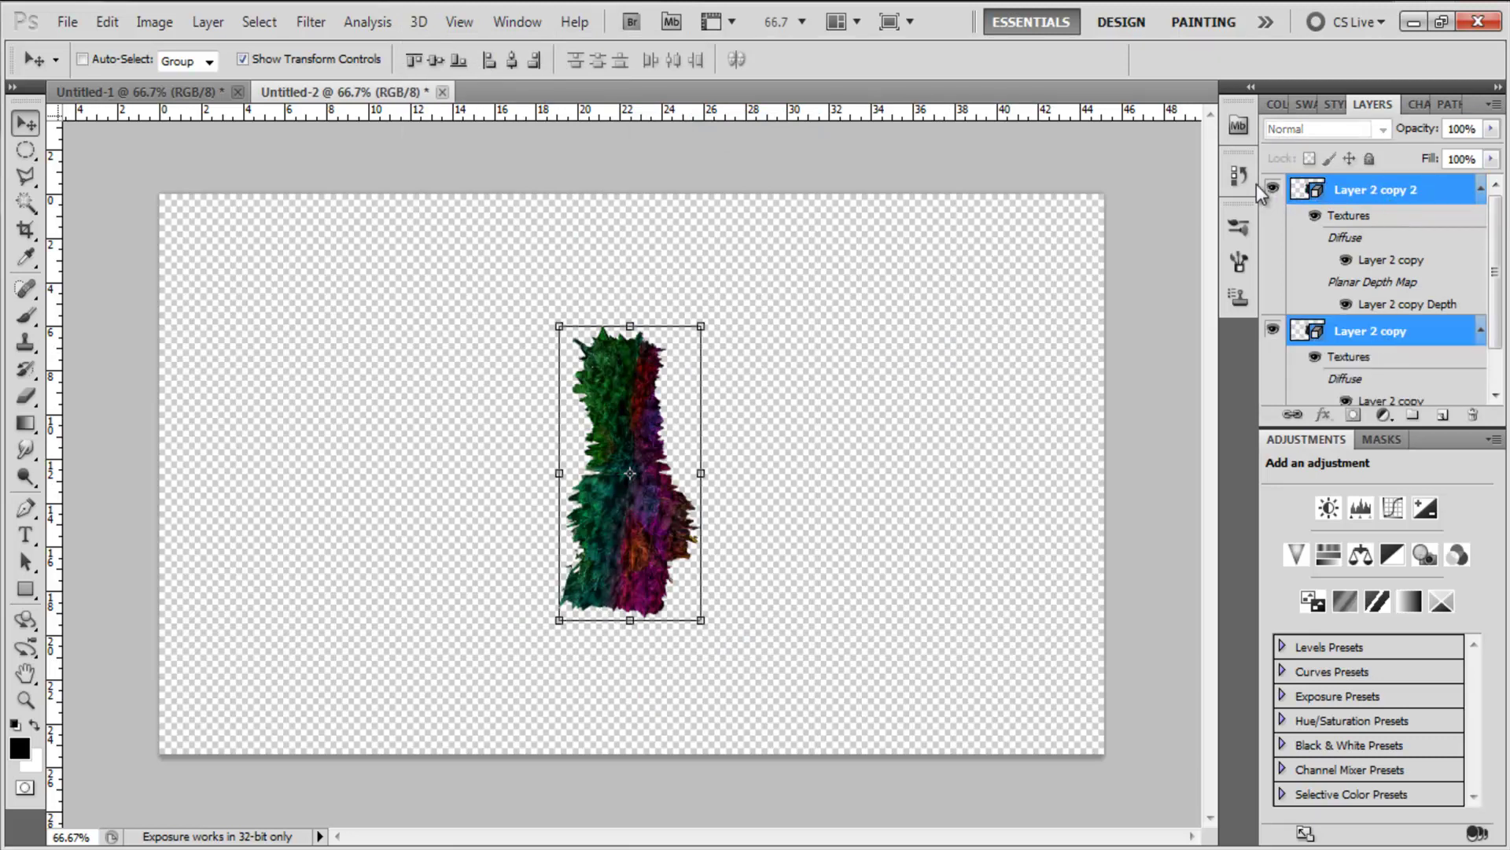
pyautogui.hotkey('ctrl', 'e')
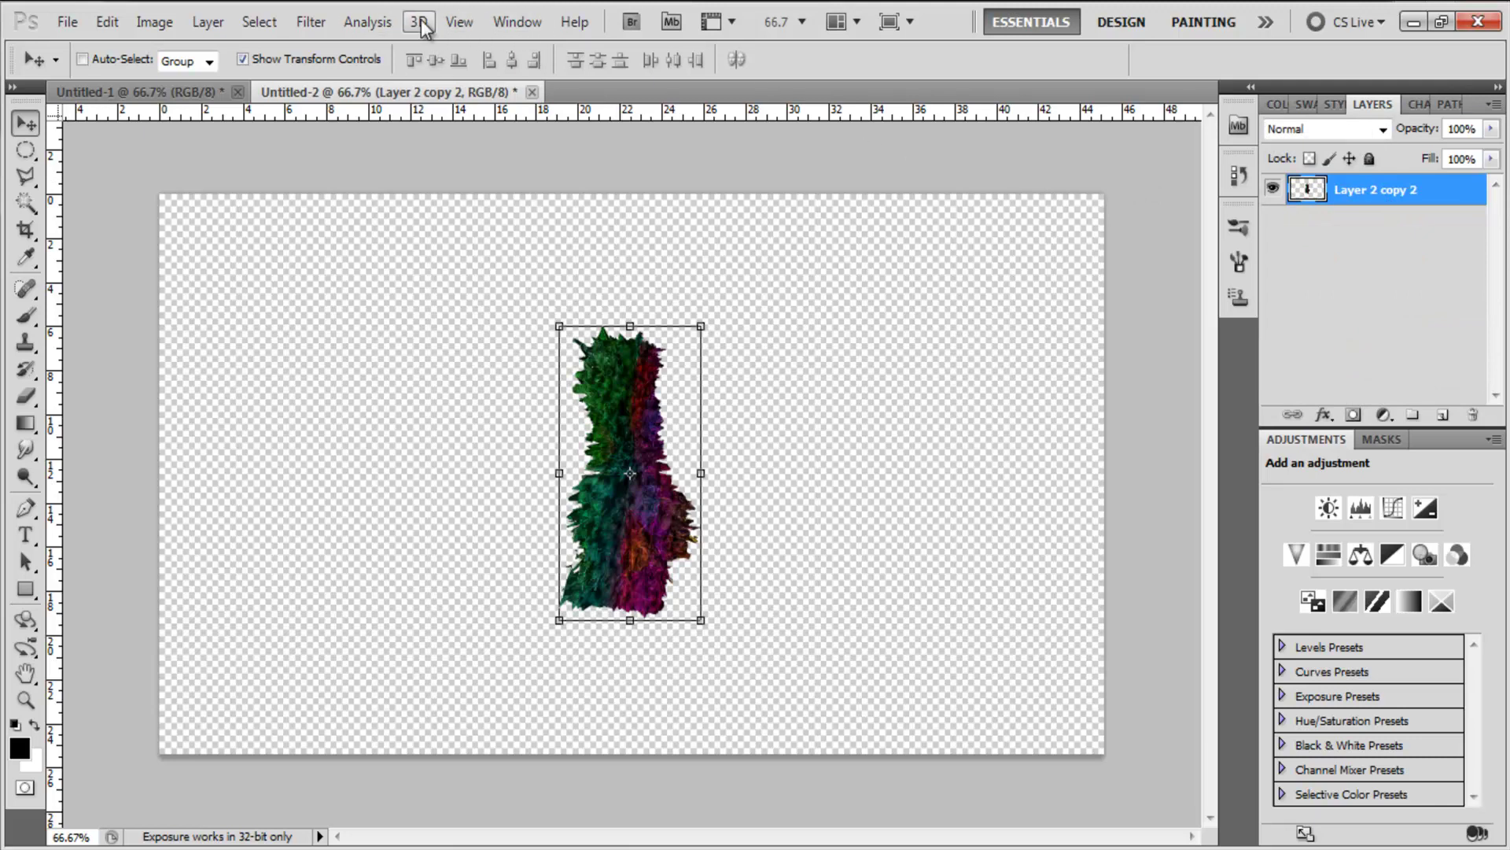
pyautogui.click(406, 22)
# Step: Make Layer 2 copy 2 a Sphere grayscale mesh, then convert it to a smart object for transforming
pyautogui.moveTo(475, 126)
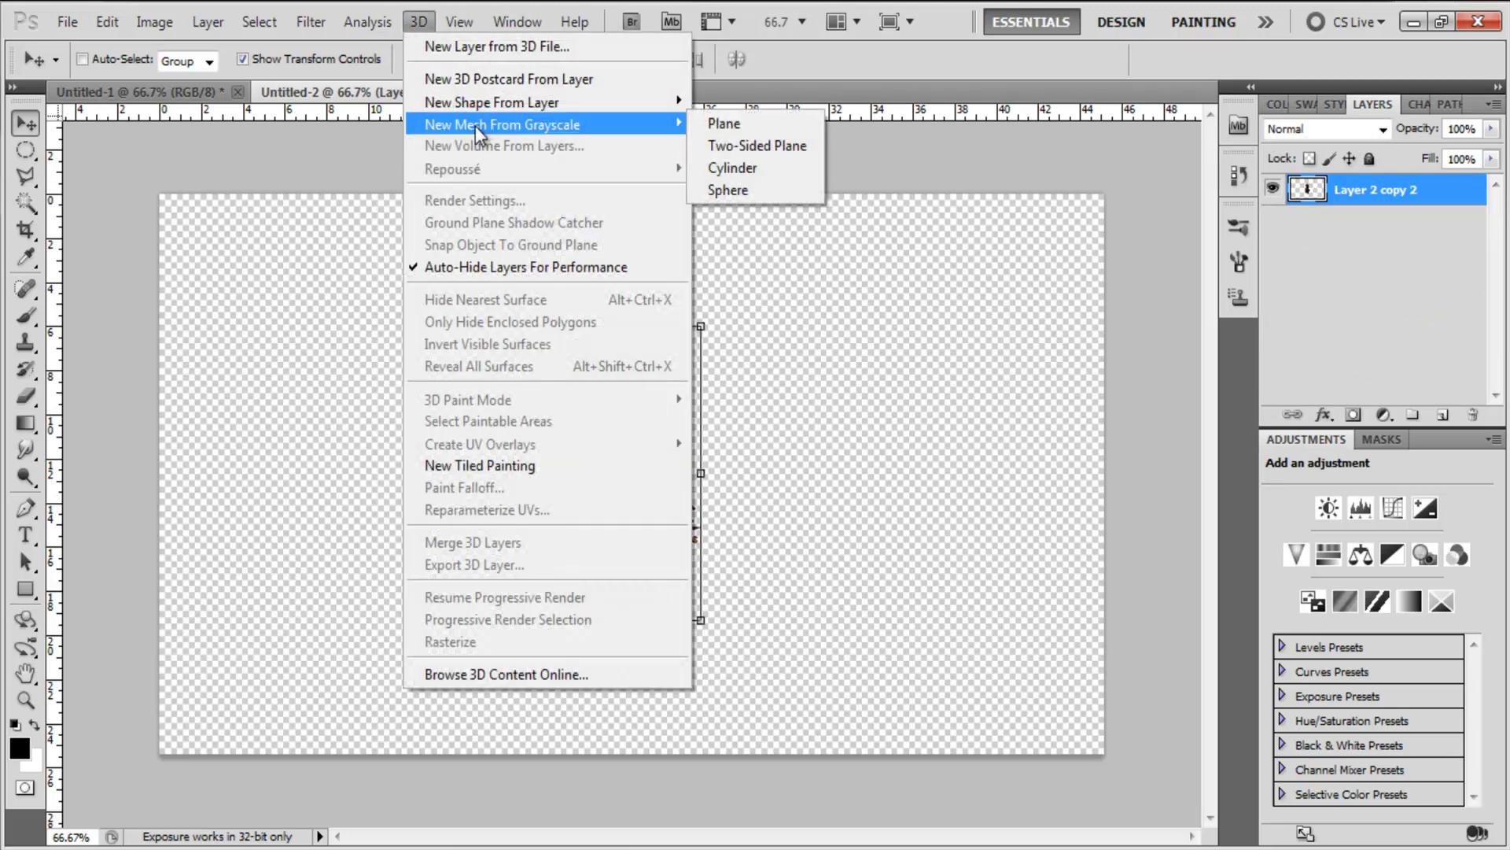
pyautogui.click(734, 191)
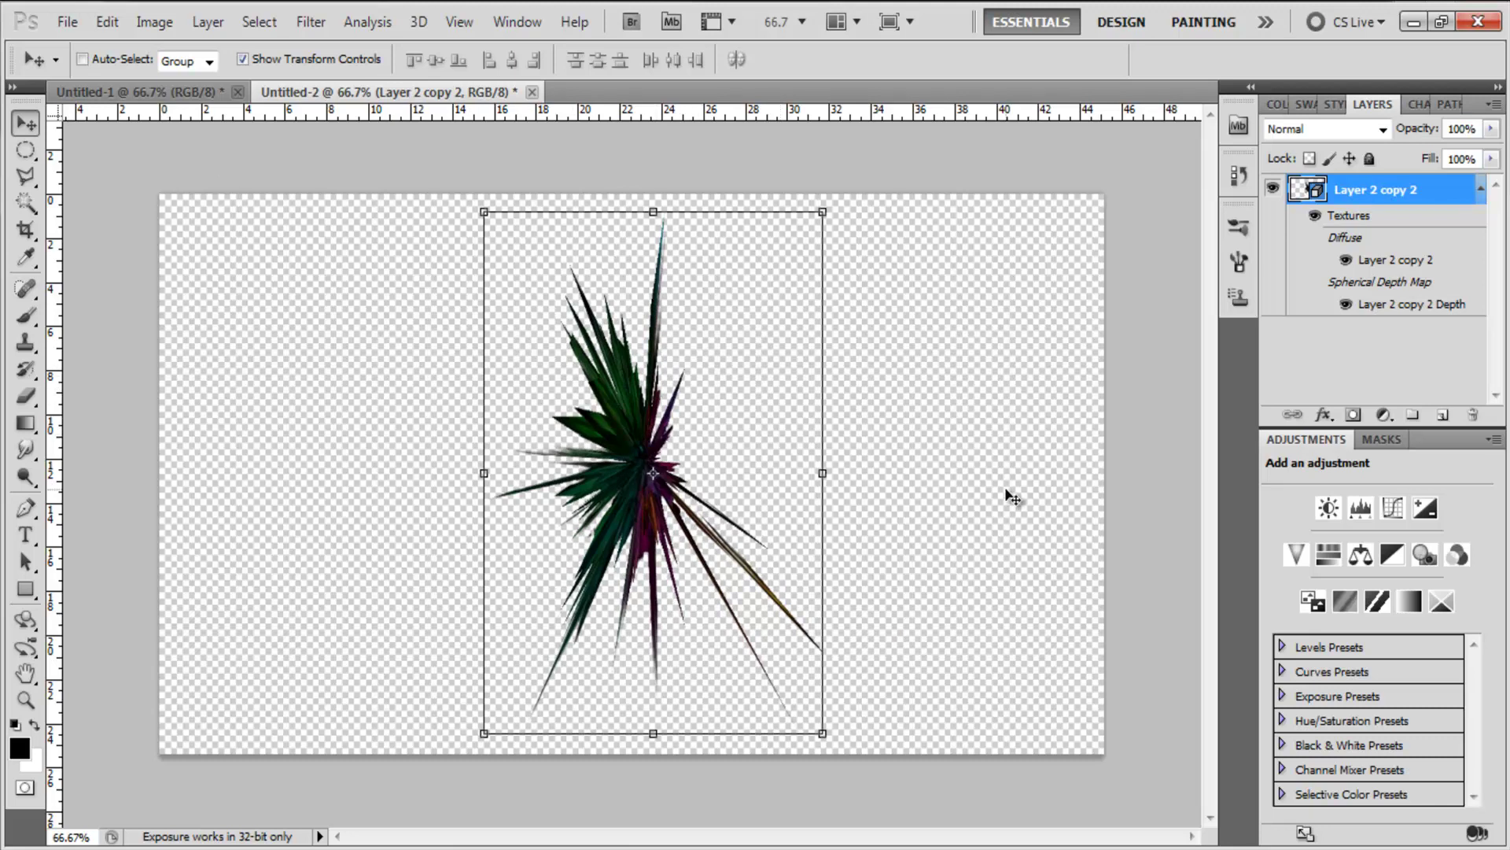
pyautogui.click(721, 346)
pyautogui.click(712, 347)
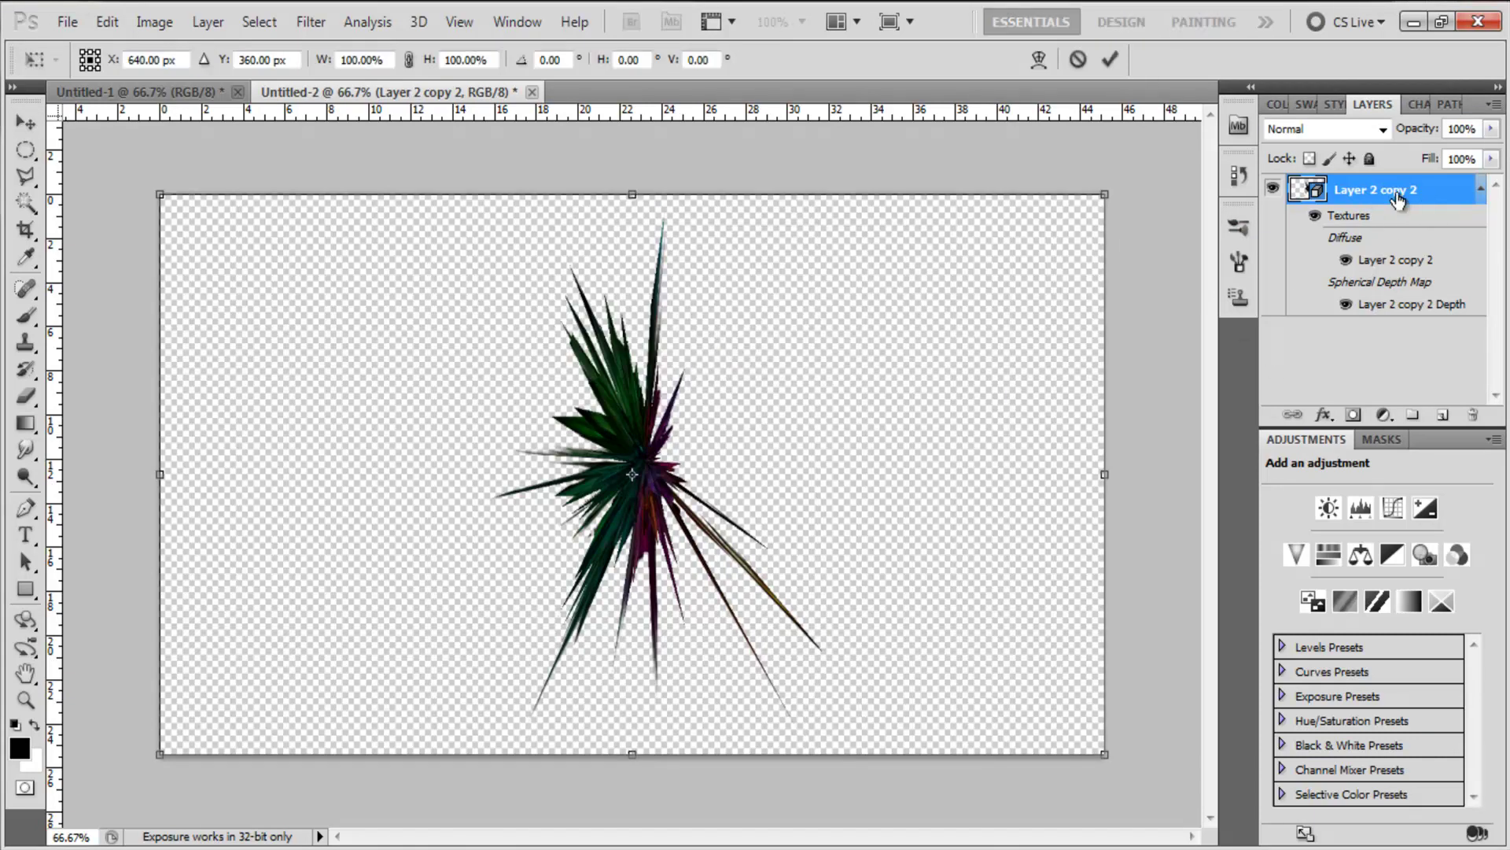
# Step: Duplicate the spiky mesh layer and merge it with Layer 2 copy 2 into Layer 2 copy 3
pyautogui.click(25, 125)
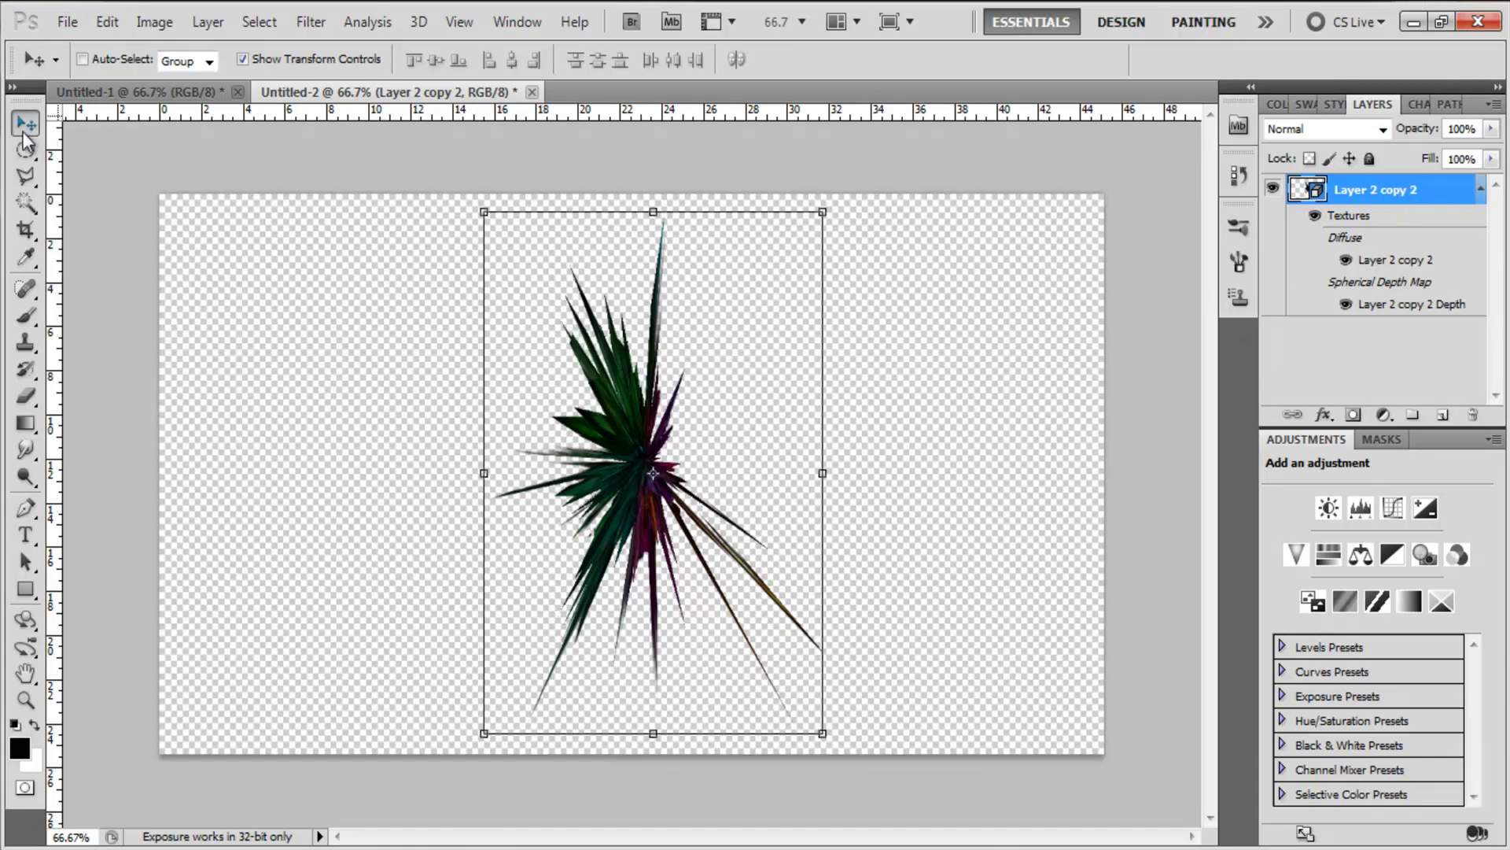
pyautogui.hotkey('ctrl', 'j')
pyautogui.keyDown('shift'); pyautogui.click(1400, 334); pyautogui.keyUp('shift')
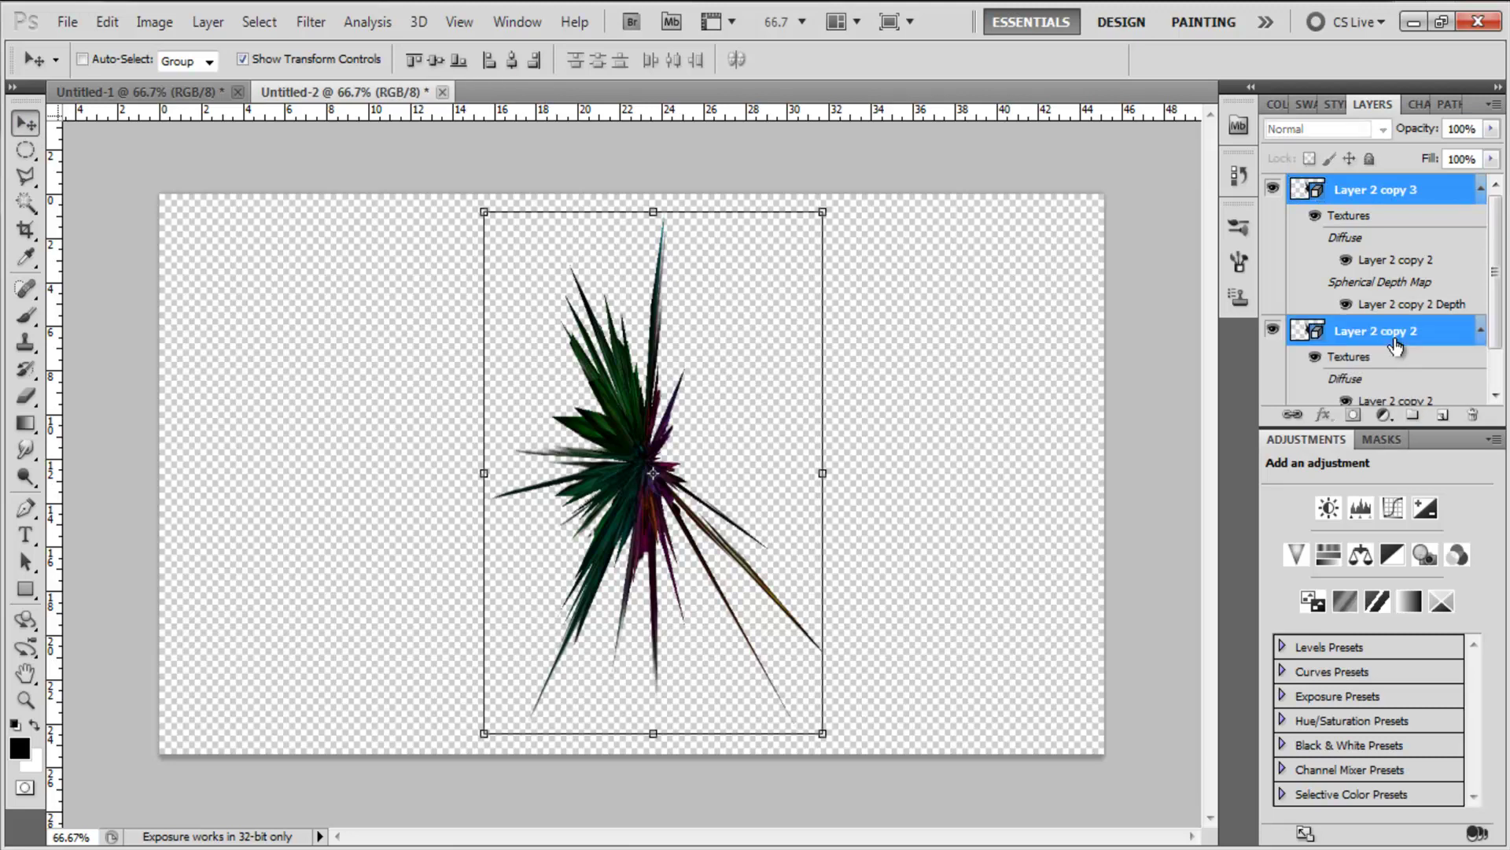
pyautogui.hotkey('ctrl', 'e')
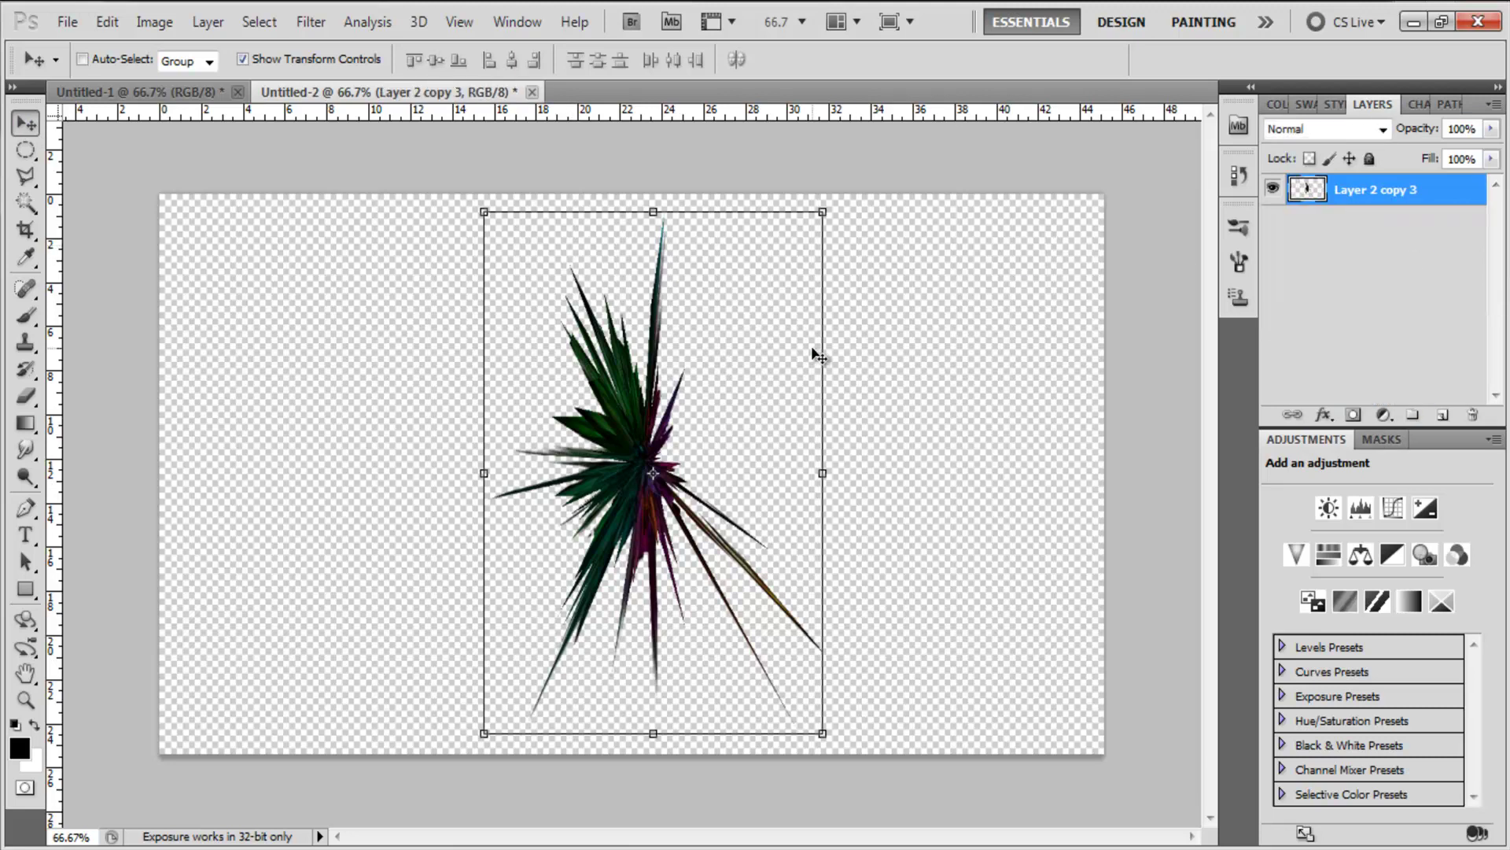
# Step: Rotate the burst to about 118 degrees, shift it slightly, and apply the transform
pyautogui.moveTo(835, 347); pyautogui.dragTo(776, 606)
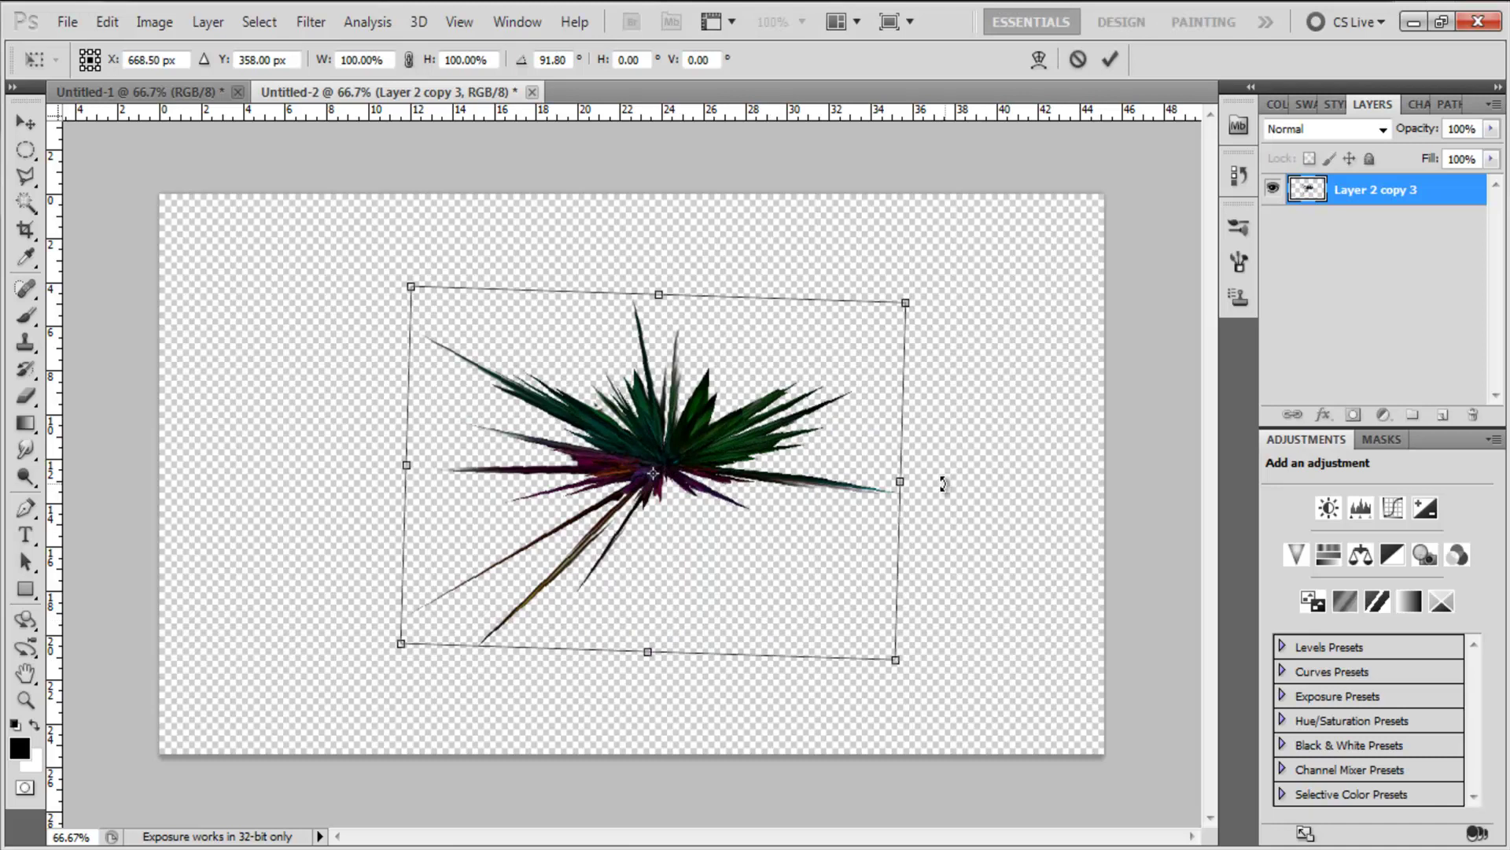
pyautogui.moveTo(943, 483); pyautogui.dragTo(855, 690)
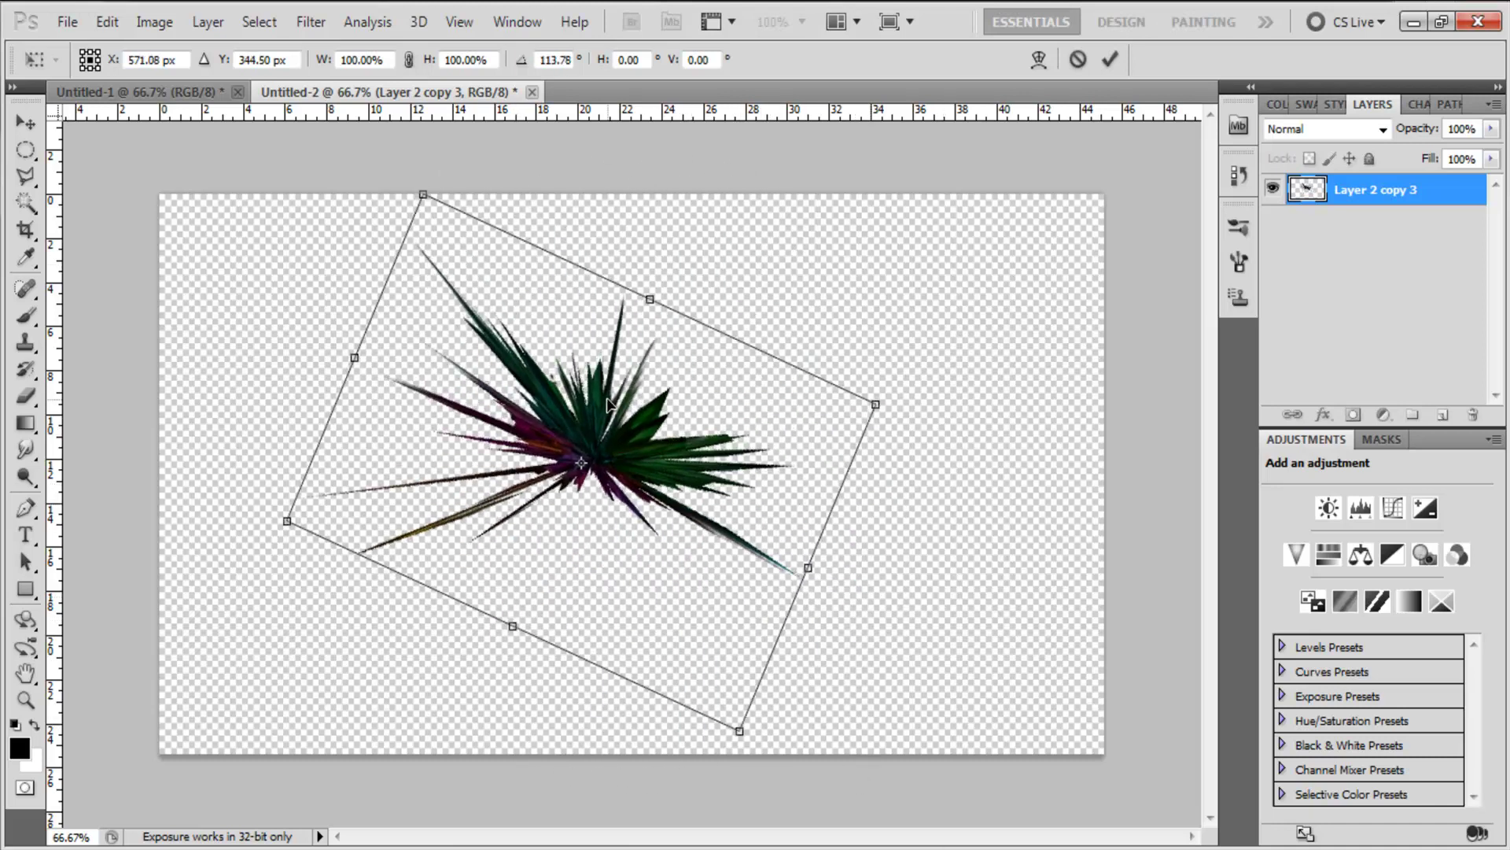
pyautogui.moveTo(609, 403)
pyautogui.mouseDown()
pyautogui.moveTo(682, 422)
pyautogui.moveTo(541, 371)
pyautogui.moveTo(609, 390)
pyautogui.mouseUp()
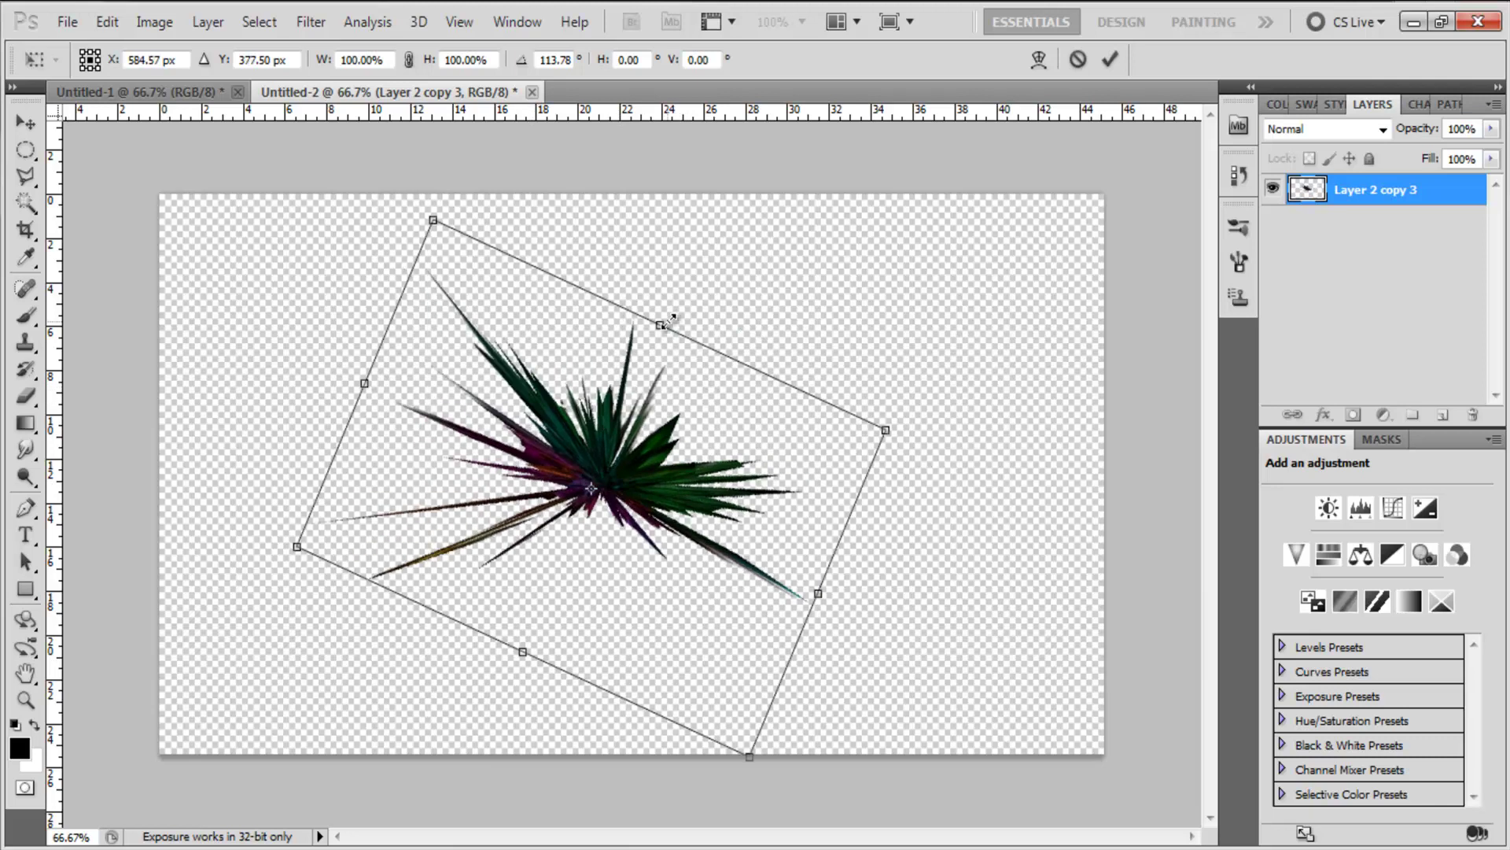
pyautogui.press('Return')
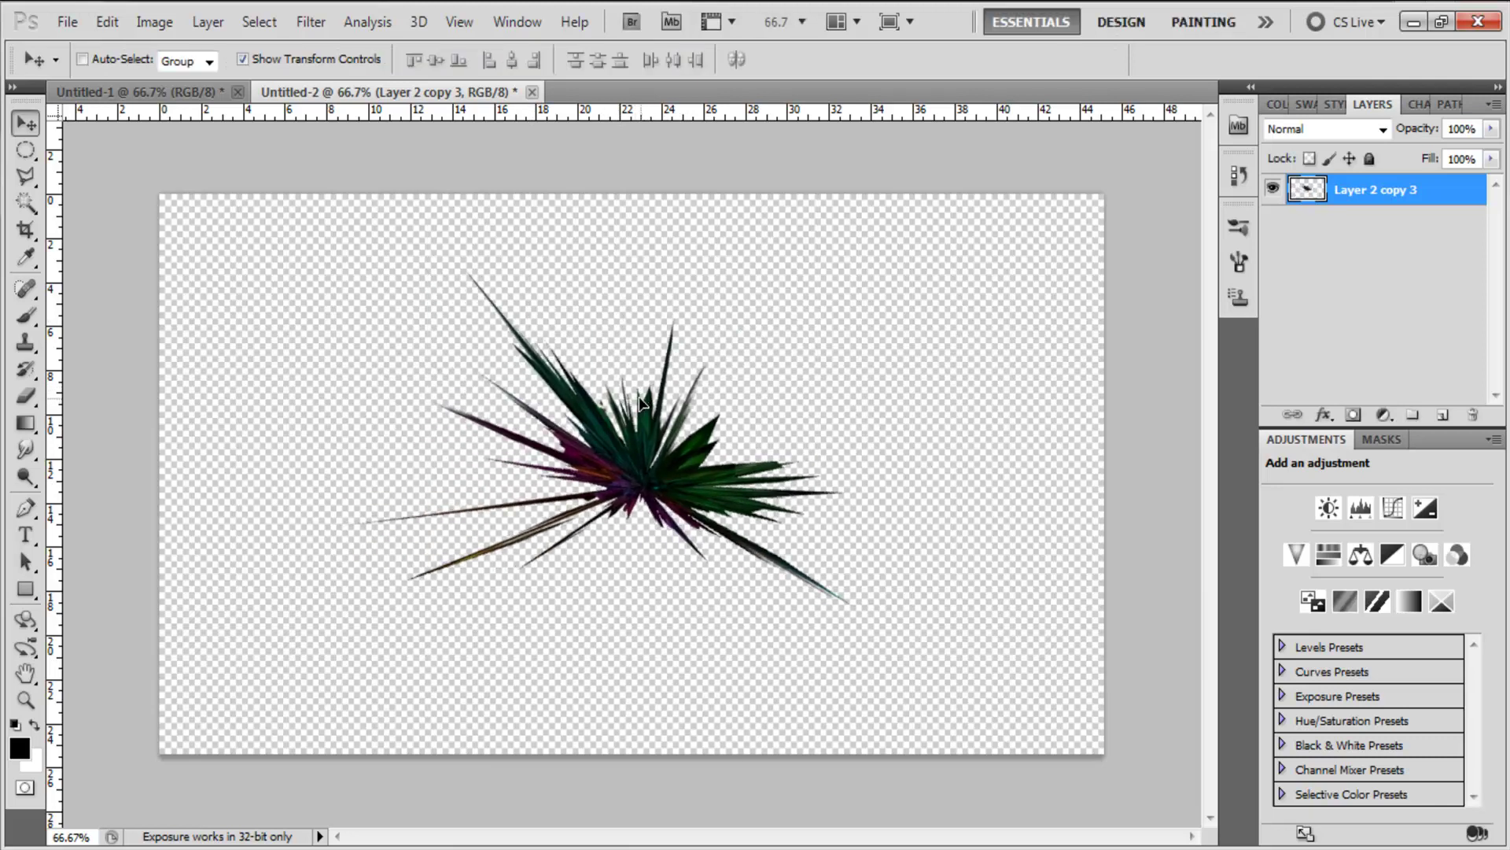
# Step: Re-rotate the burst to about 9 degrees, nudge it, and confirm applying the transform
pyautogui.moveTo(665, 439); pyautogui.dragTo(659, 404)
pyautogui.moveTo(864, 401); pyautogui.dragTo(657, 391)
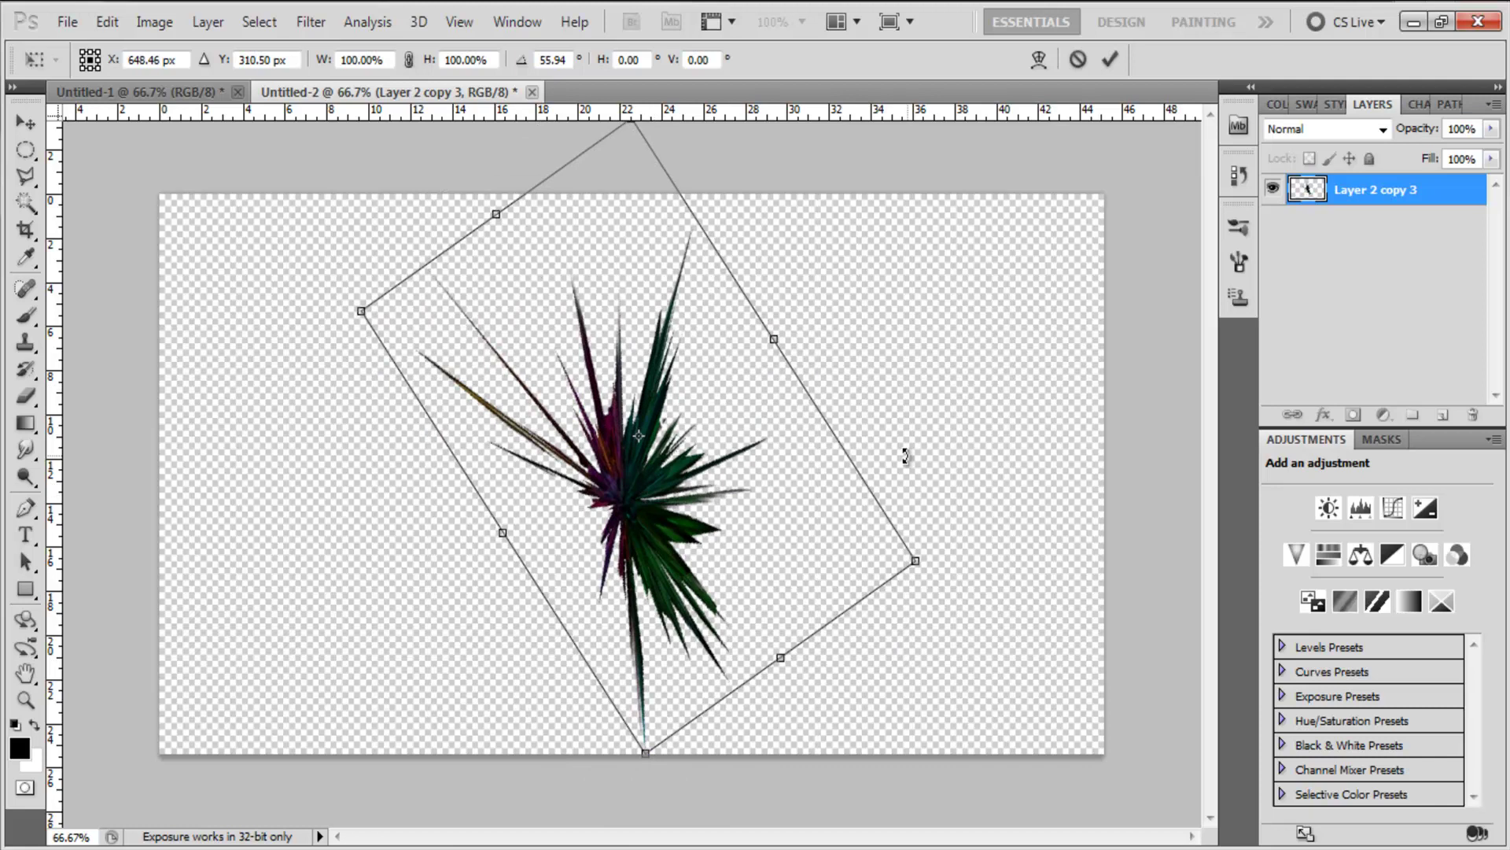
pyautogui.moveTo(904, 448); pyautogui.dragTo(779, 303)
pyautogui.moveTo(758, 415); pyautogui.dragTo(755, 413)
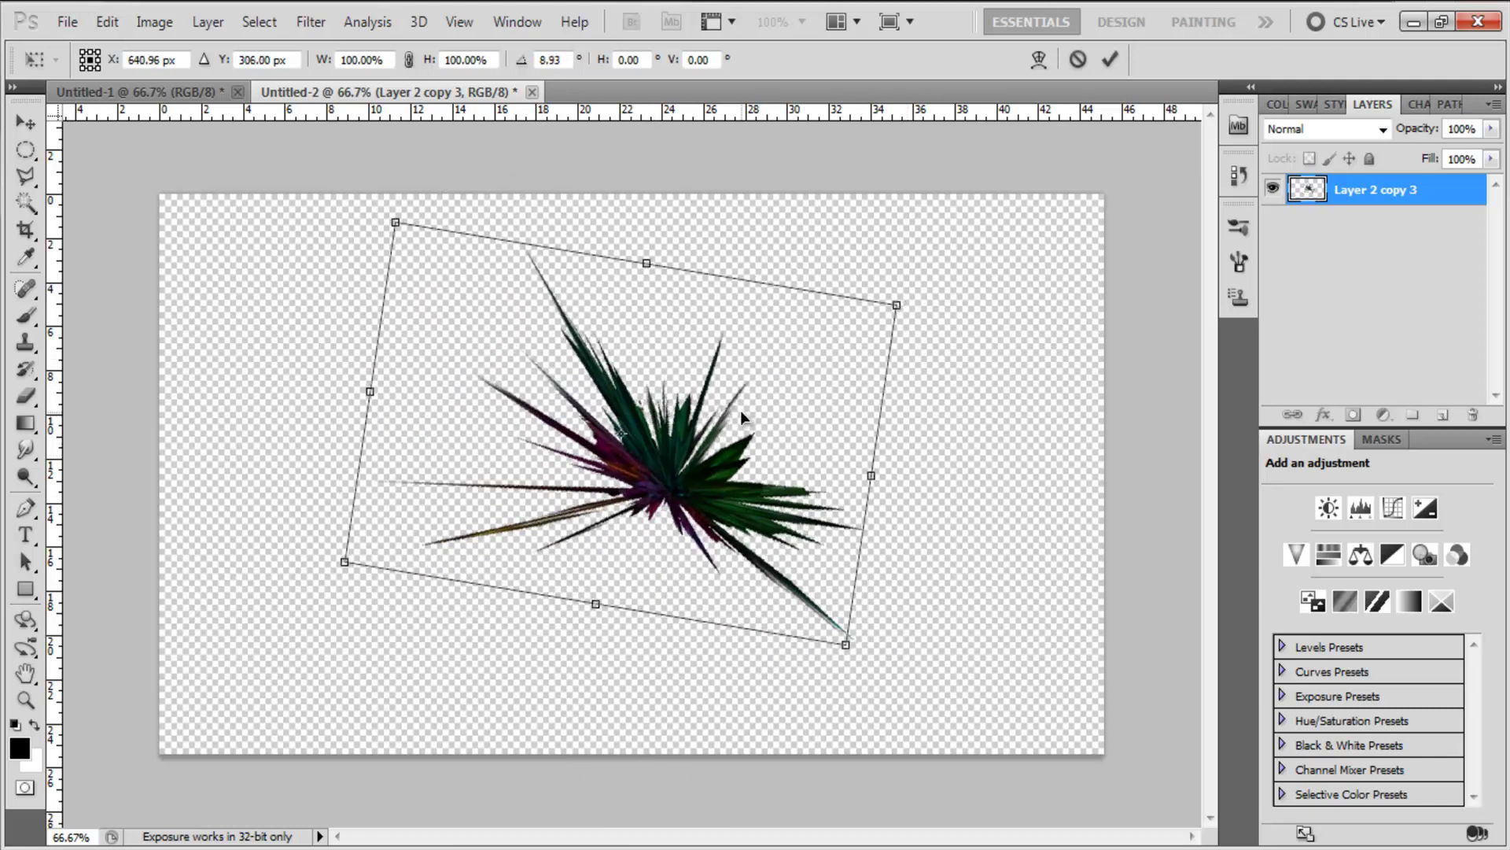
pyautogui.click(26, 122)
pyautogui.click(661, 346)
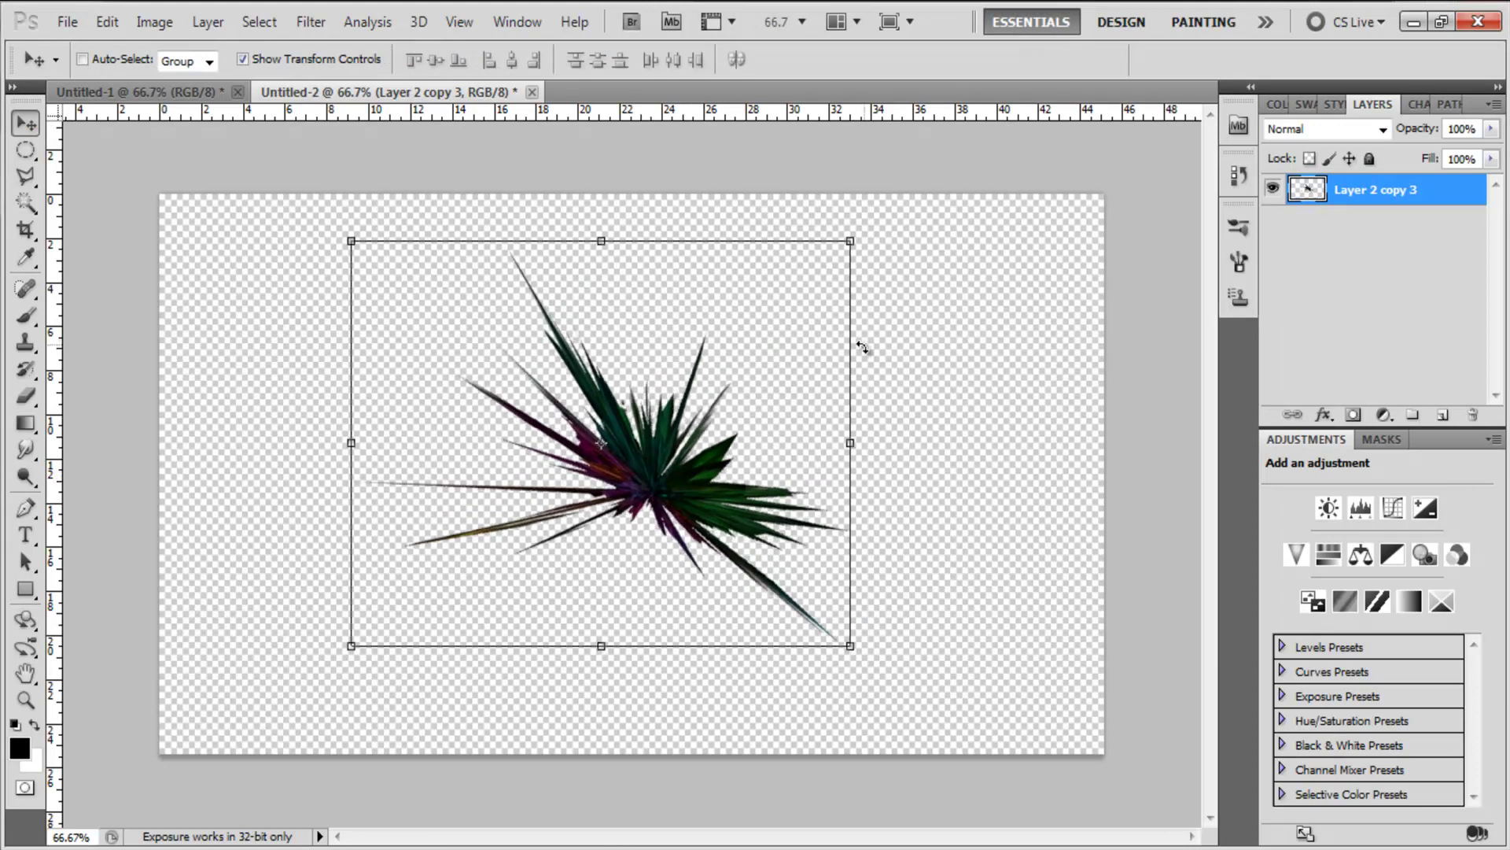
# Step: Cancel a slight extra rotation and move the burst up toward the canvas centre
pyautogui.moveTo(869, 347); pyautogui.dragTo(802, 448)
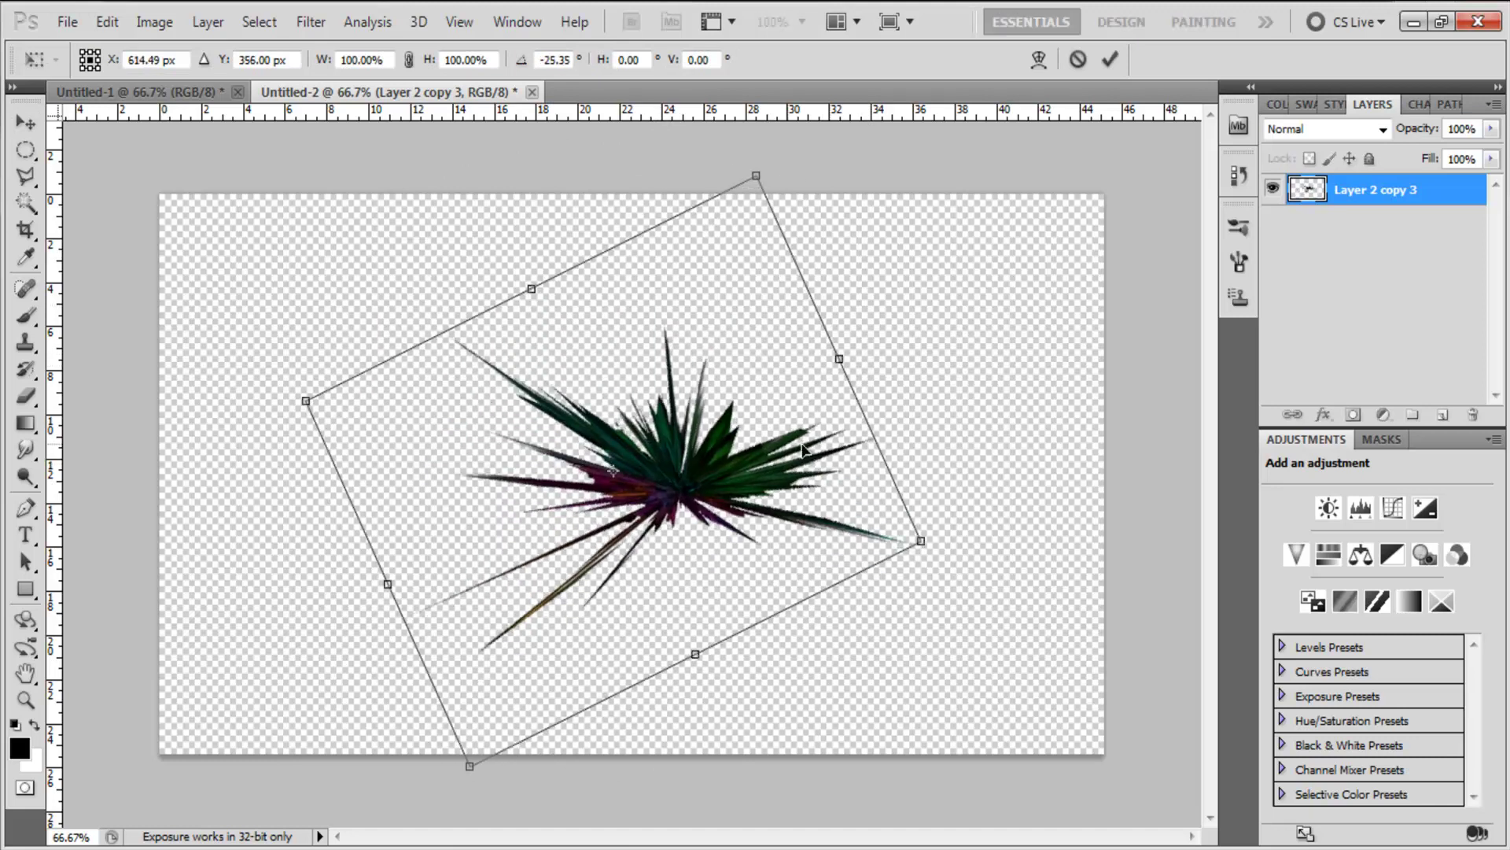
pyautogui.press('Escape')
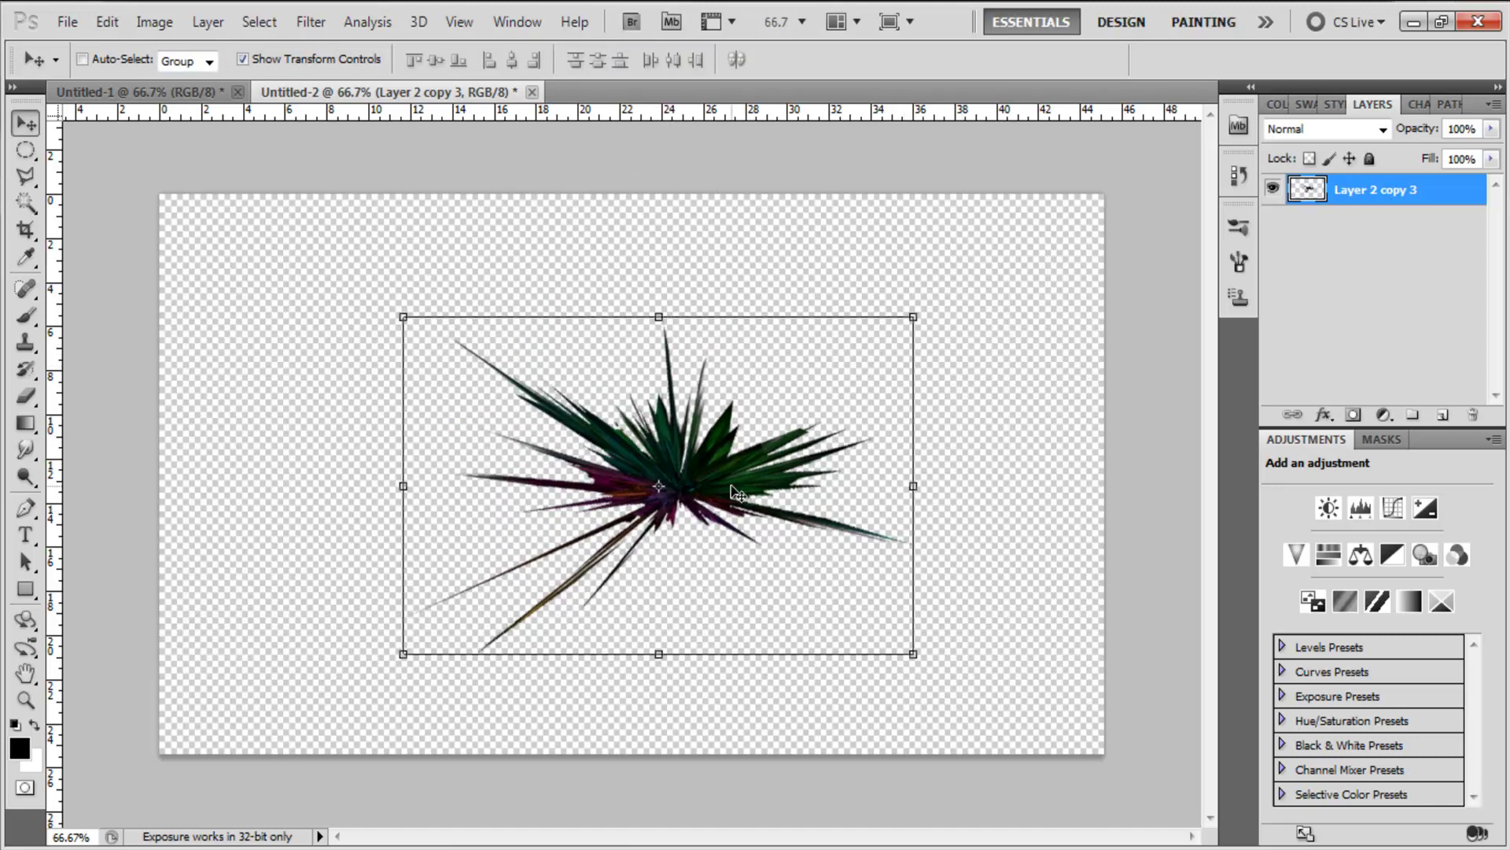
pyautogui.moveTo(737, 493); pyautogui.dragTo(734, 475)
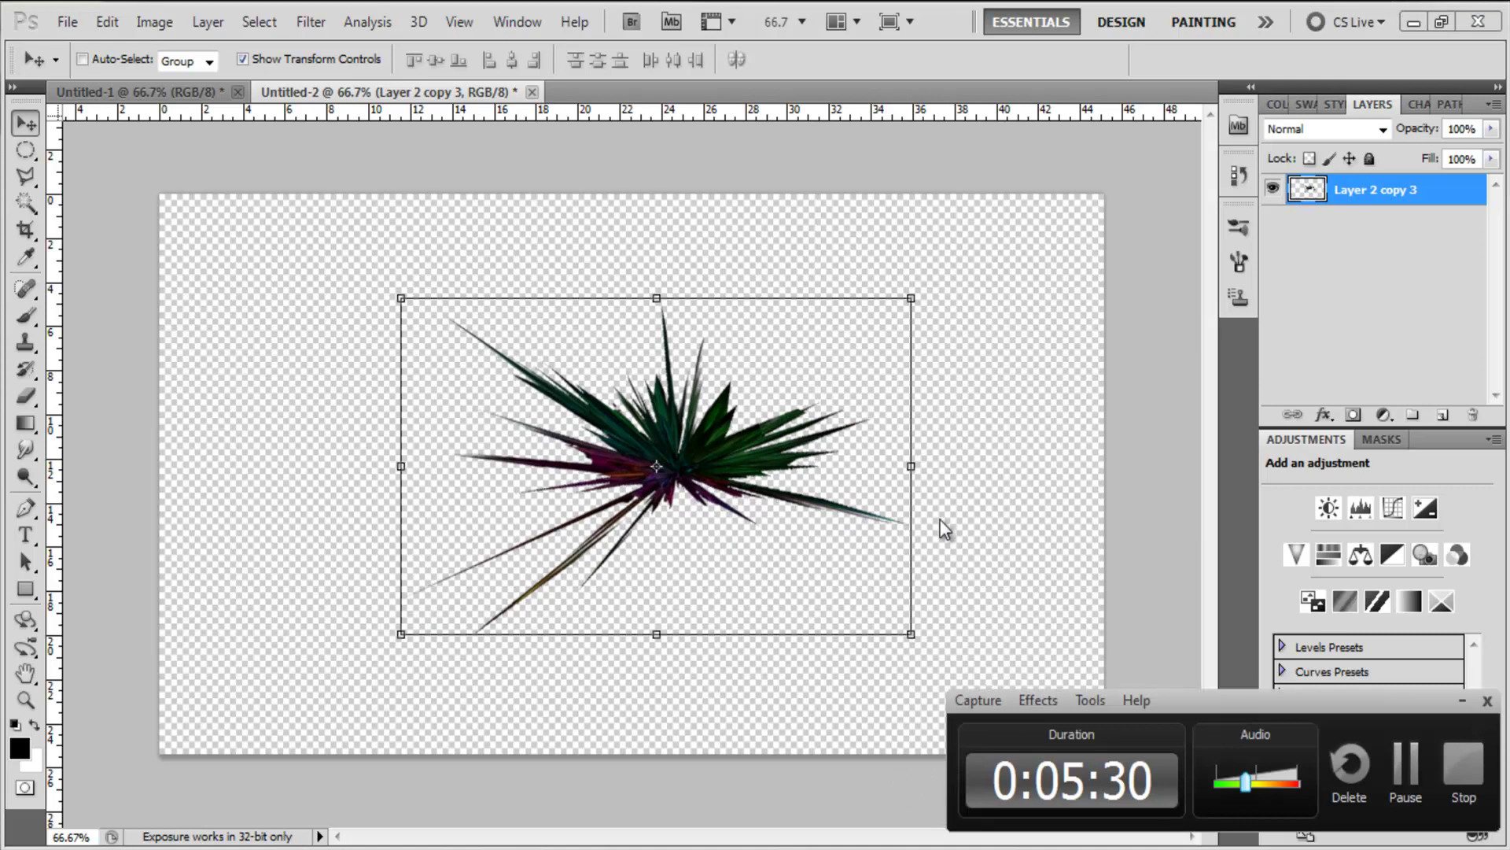